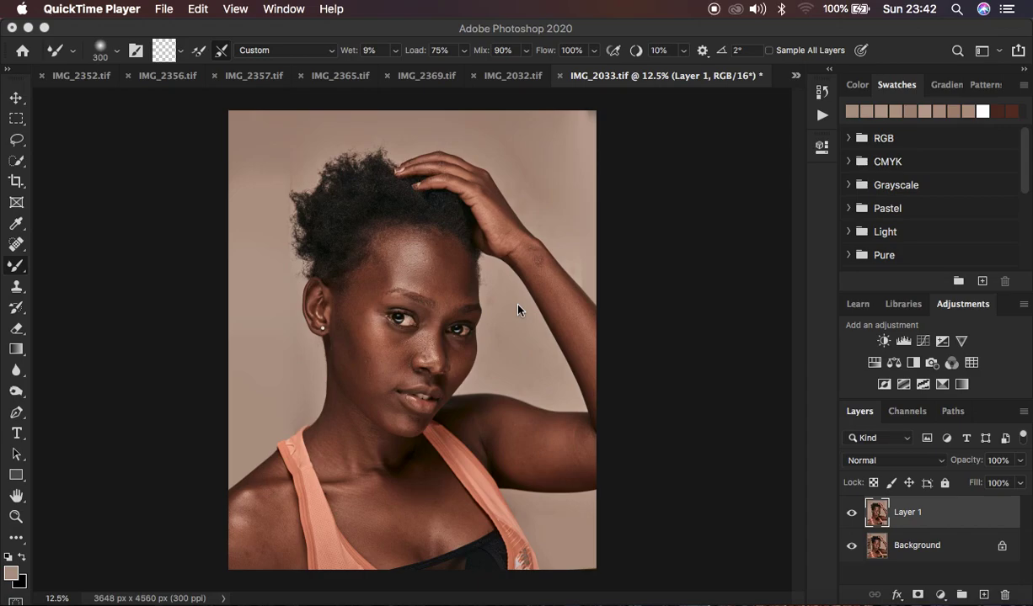
Merge Layer 1 into the Background and duplicate the resulting Background layer twice.
click(678, 256)
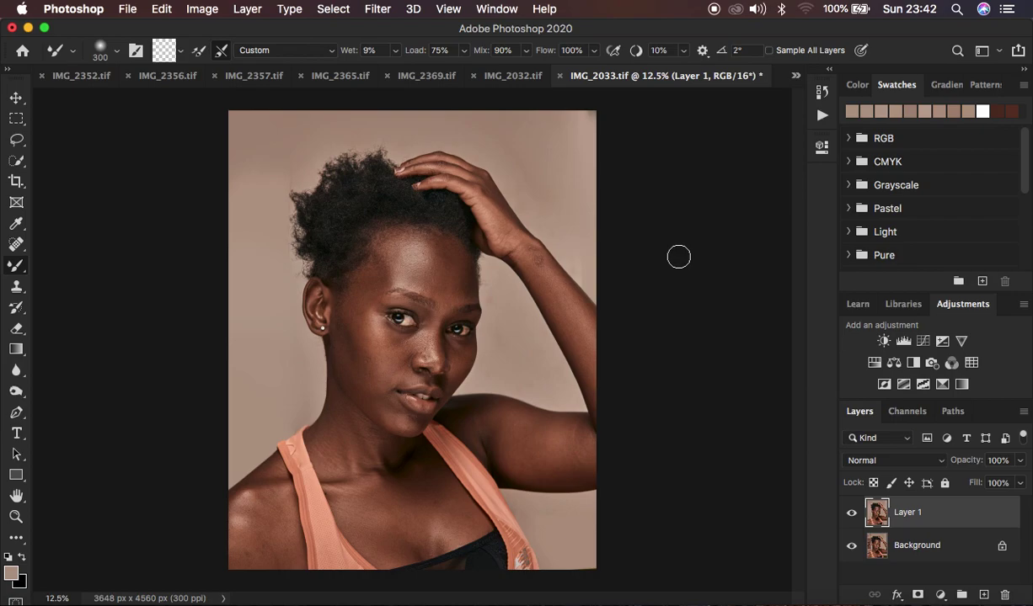
key(super+j)
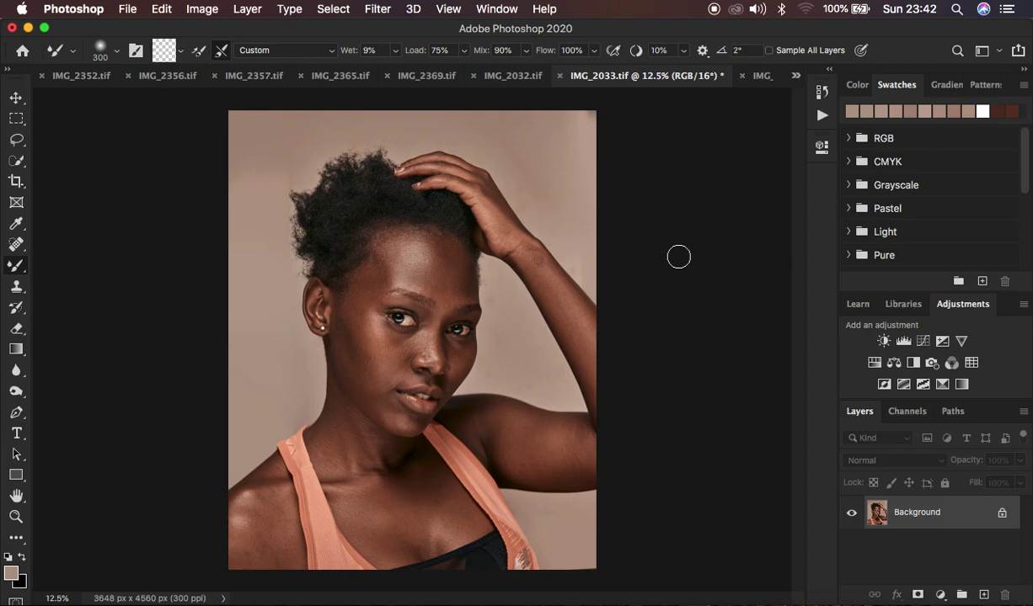
click(19, 140)
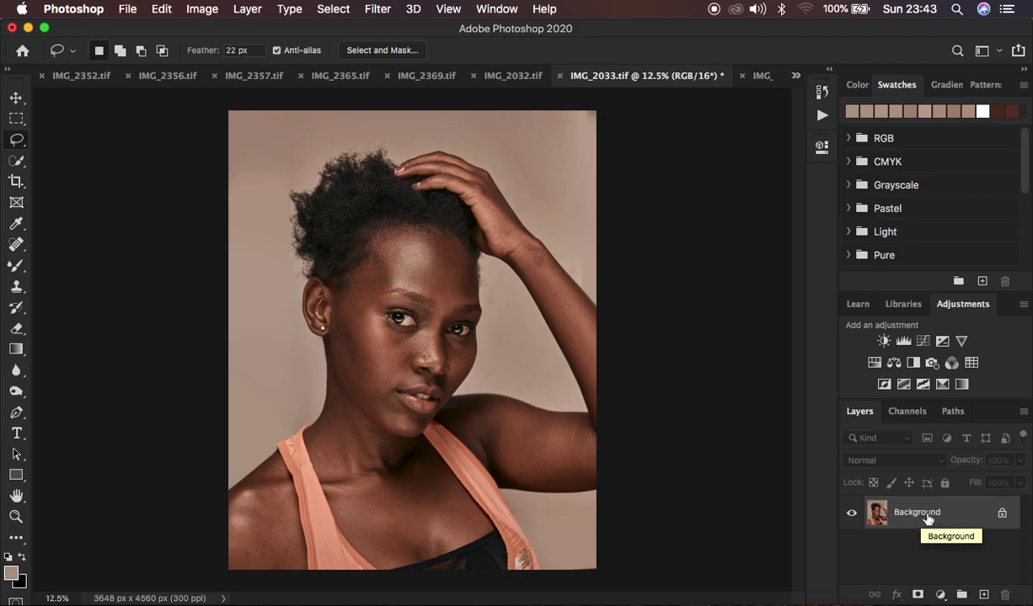
key(super+j)
key(super+j)
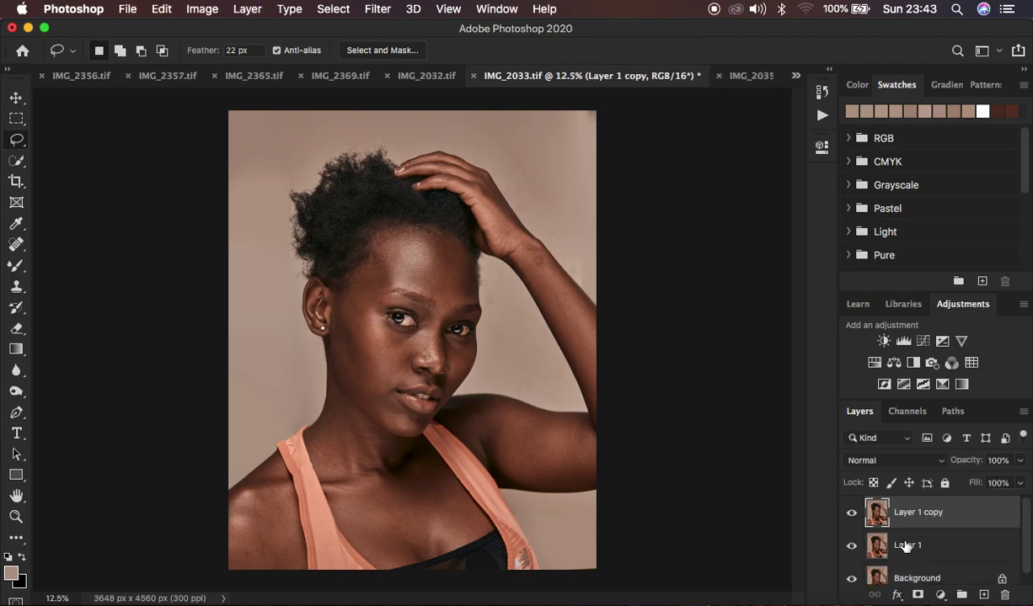
Rename the lower duplicate layer LOW and the upper duplicate layer HIGH.
double_click(905, 543)
text(LOW)
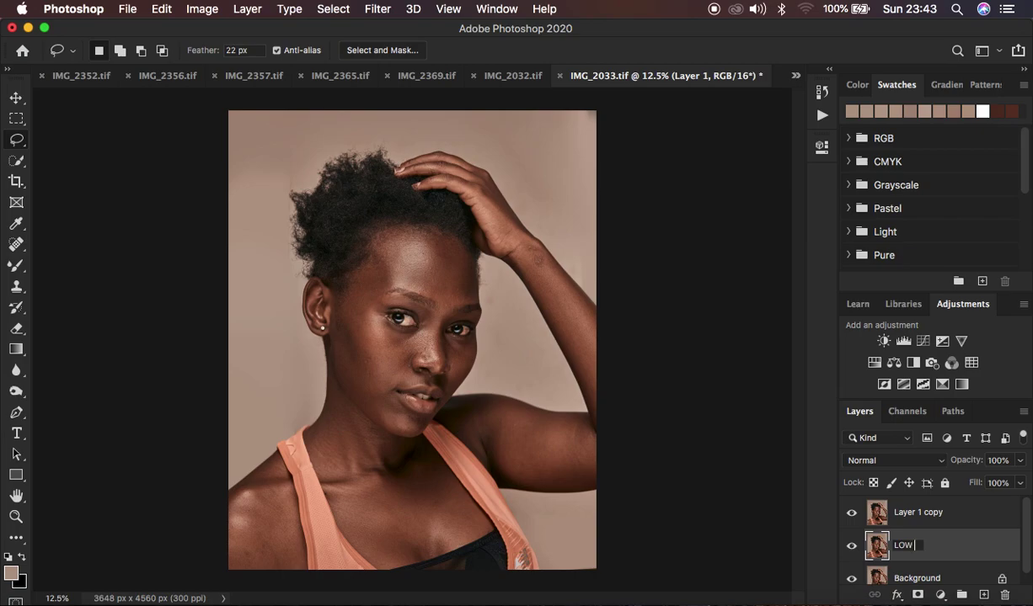
double_click(910, 514)
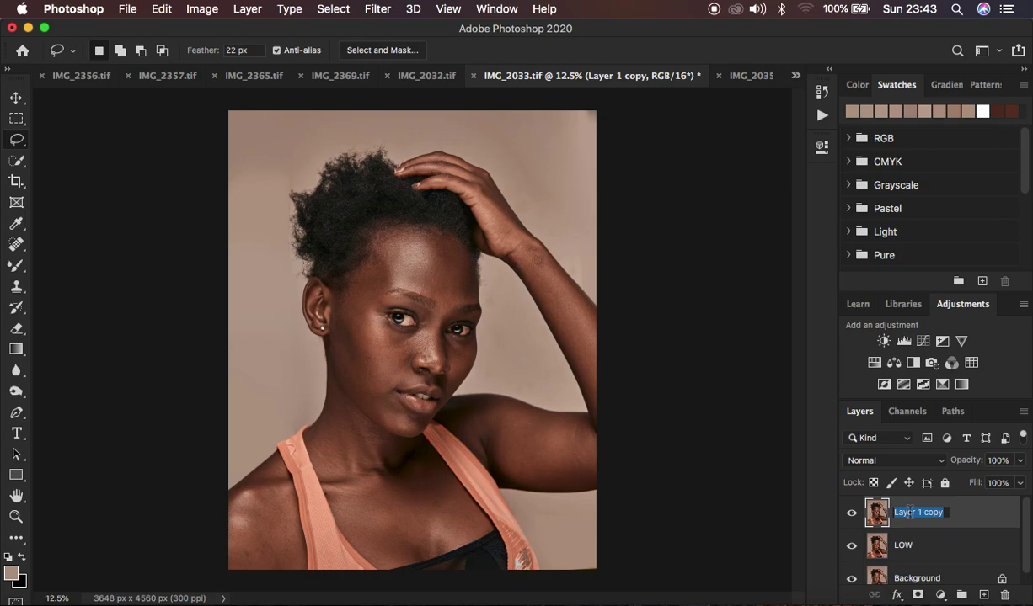
text(HIGH)
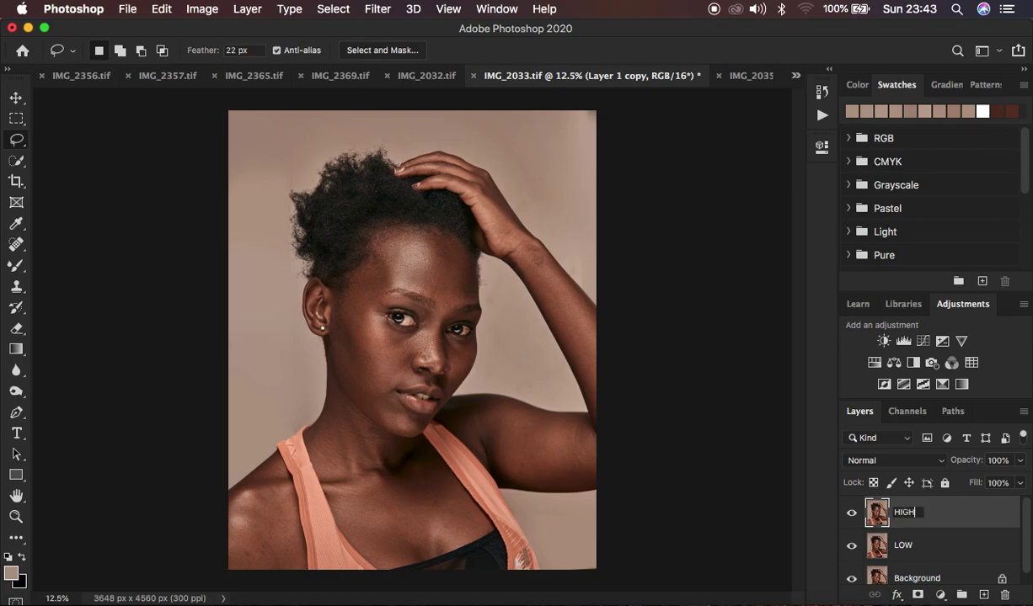
key(Return)
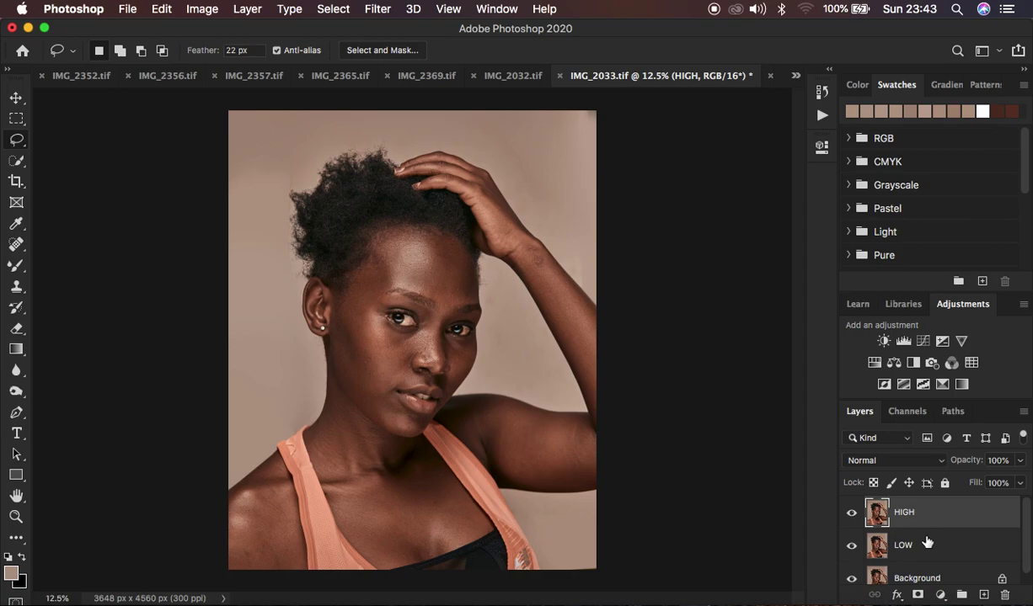
Hide the HIGH layer and open the Gaussian Blur filter for the LOW layer.
click(851, 514)
click(909, 551)
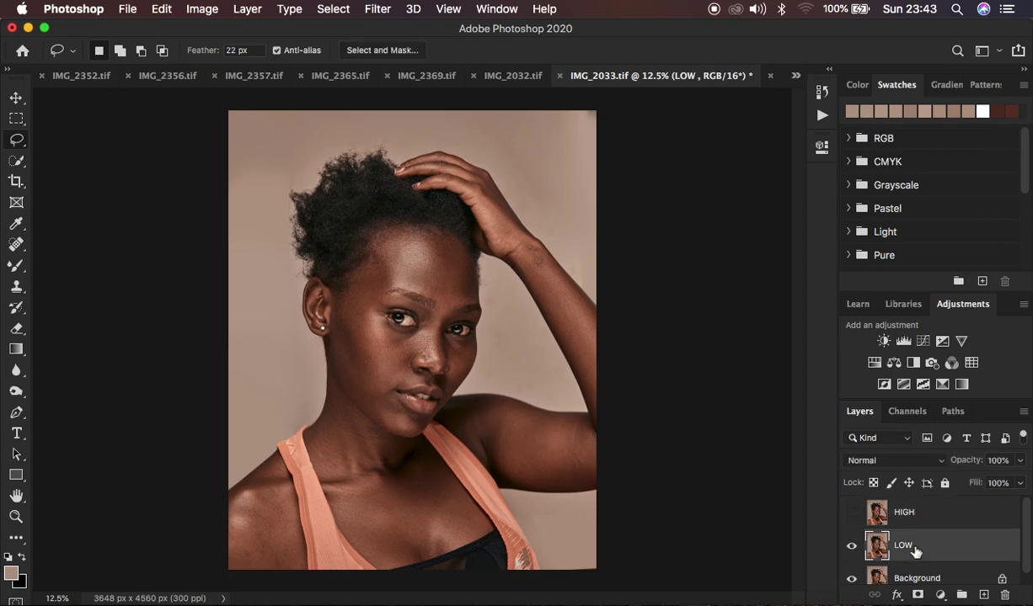
click(377, 9)
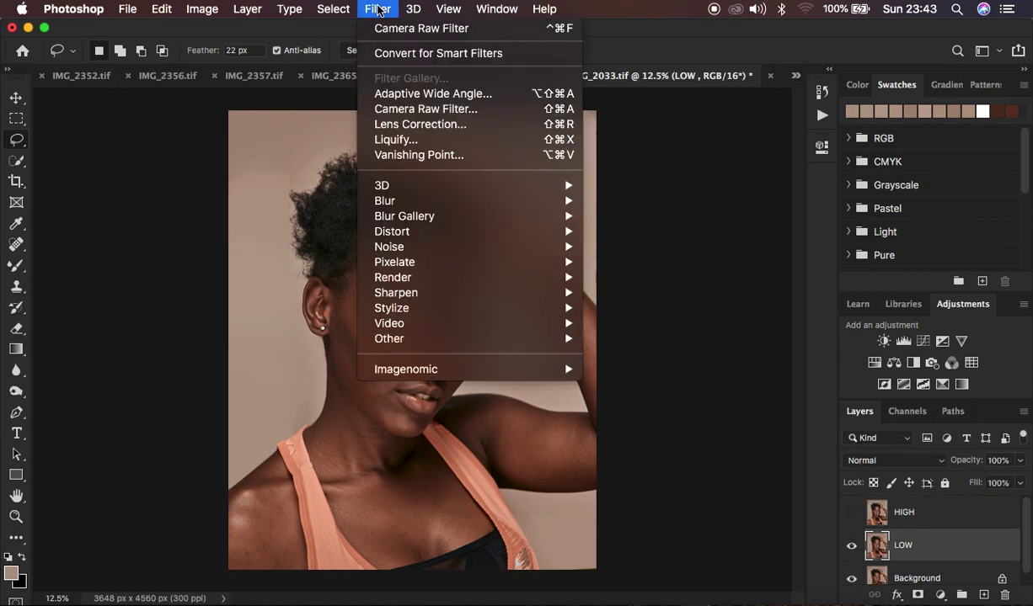
mouse_move(411, 201)
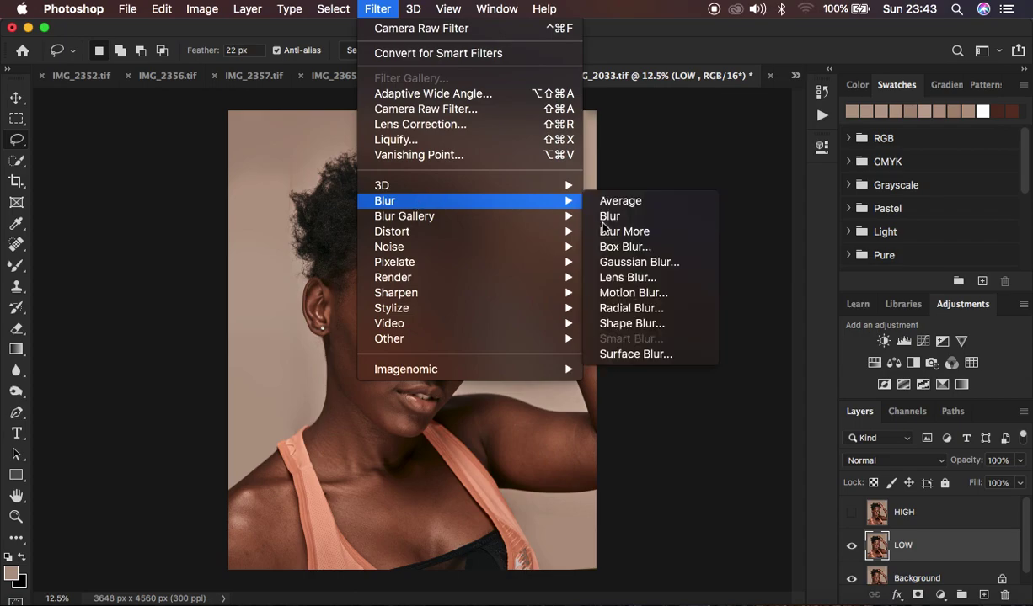
click(638, 262)
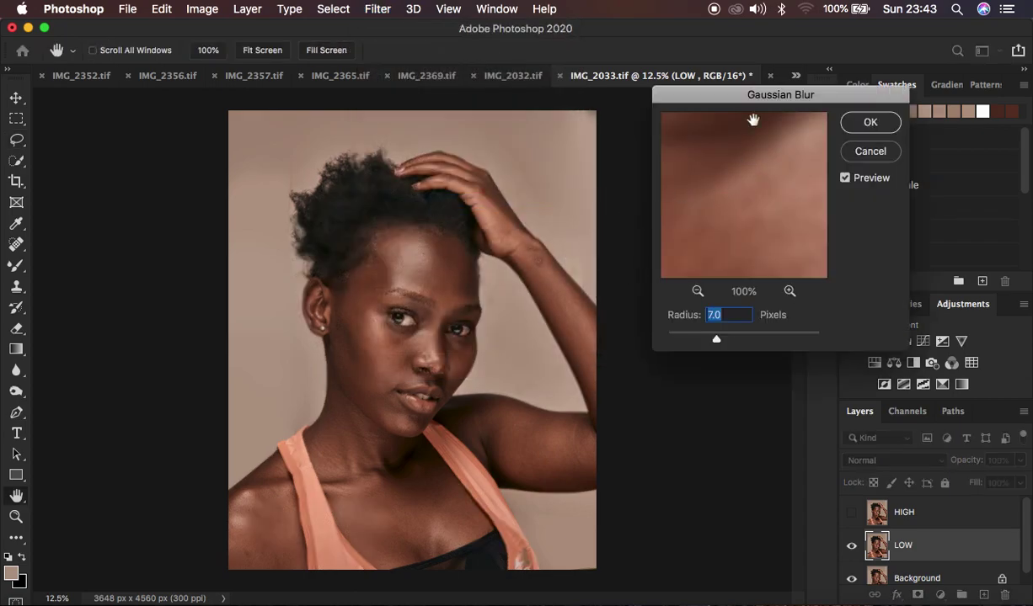
drag(762, 98, 730, 127)
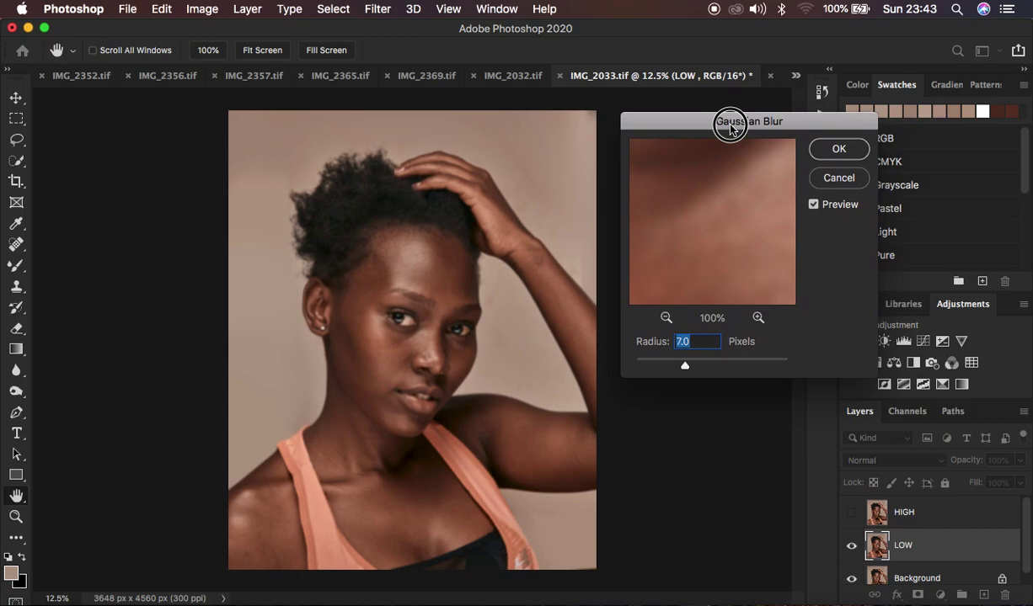
Reduce the blur radius to 0.1 pixels and examine the facial skin texture in the filter preview at 50%.
drag(684, 366, 636, 366)
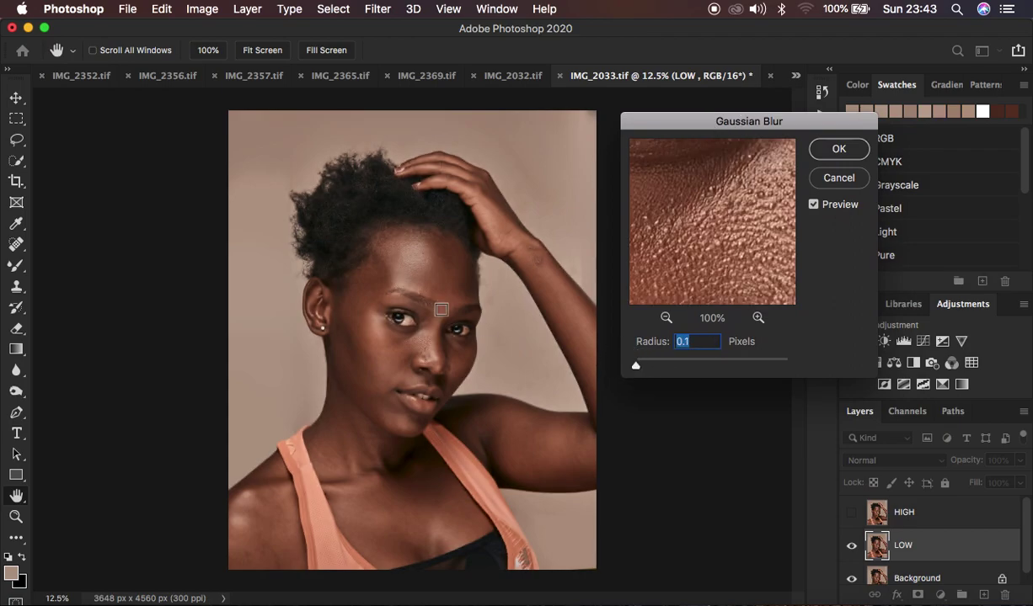
click(666, 319)
click(666, 318)
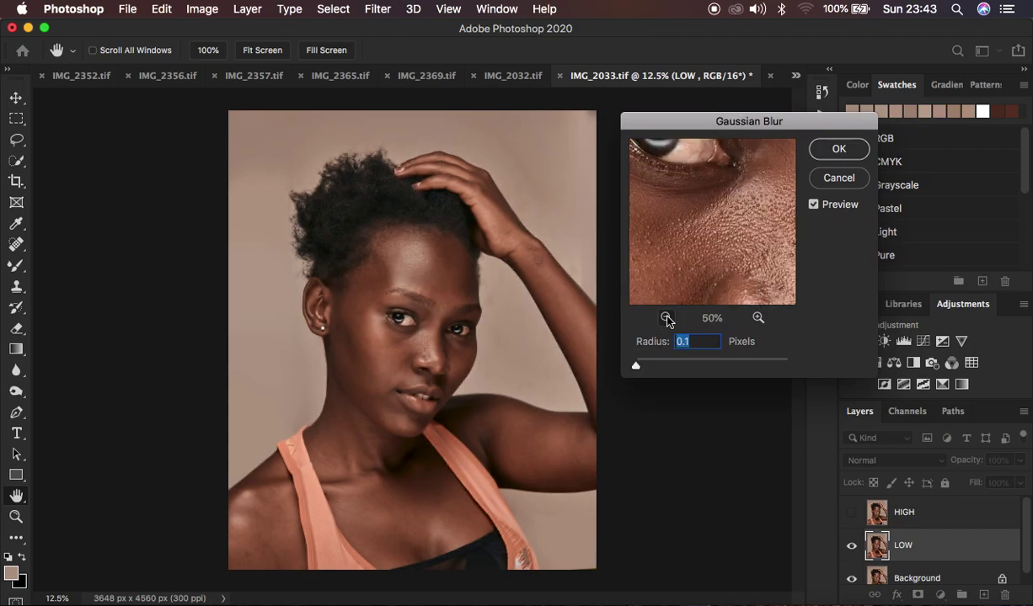
drag(738, 180, 726, 302)
drag(713, 199, 699, 302)
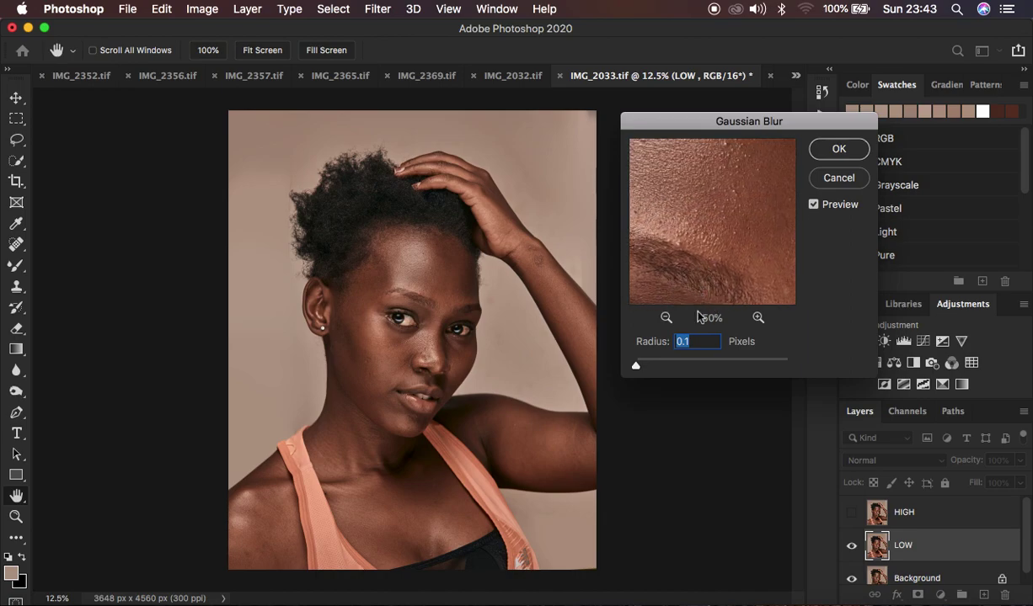
click(425, 335)
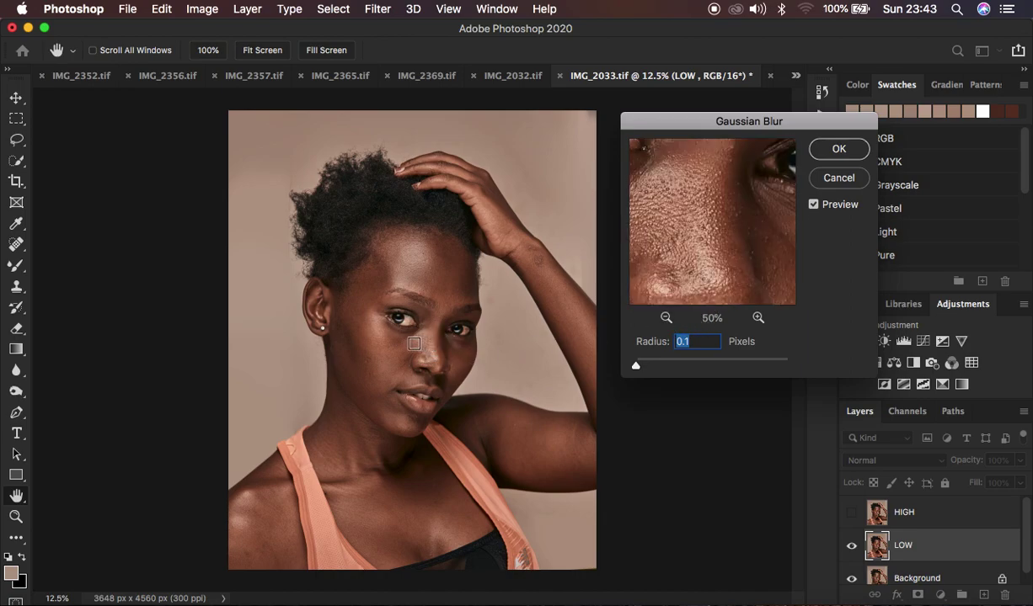
click(410, 339)
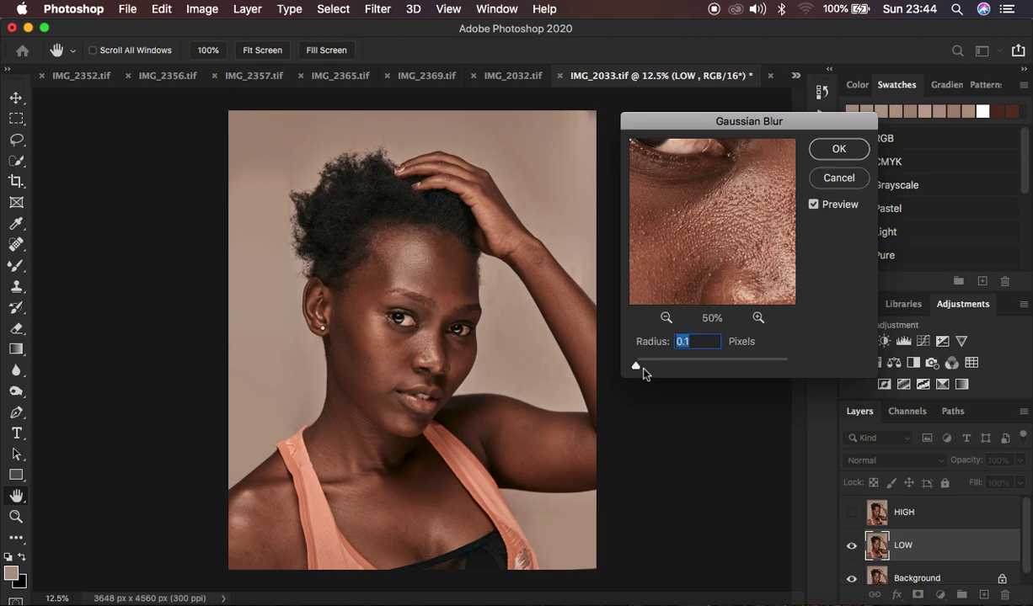
Set the Gaussian Blur radius to 7.0 pixels and apply it to the LOW layer.
drag(637, 367, 661, 368)
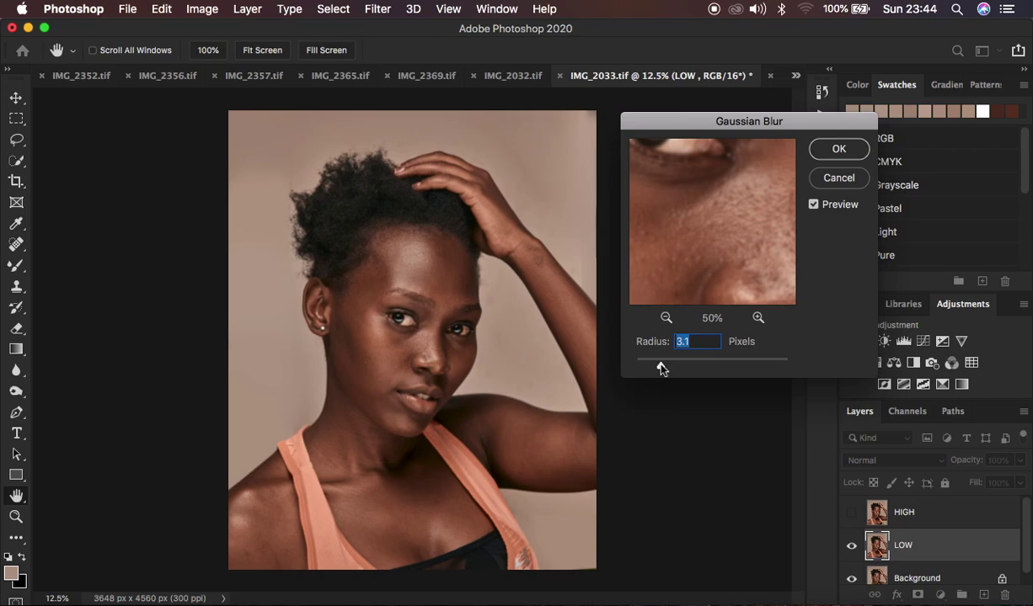
drag(661, 367, 685, 365)
drag(726, 221, 733, 169)
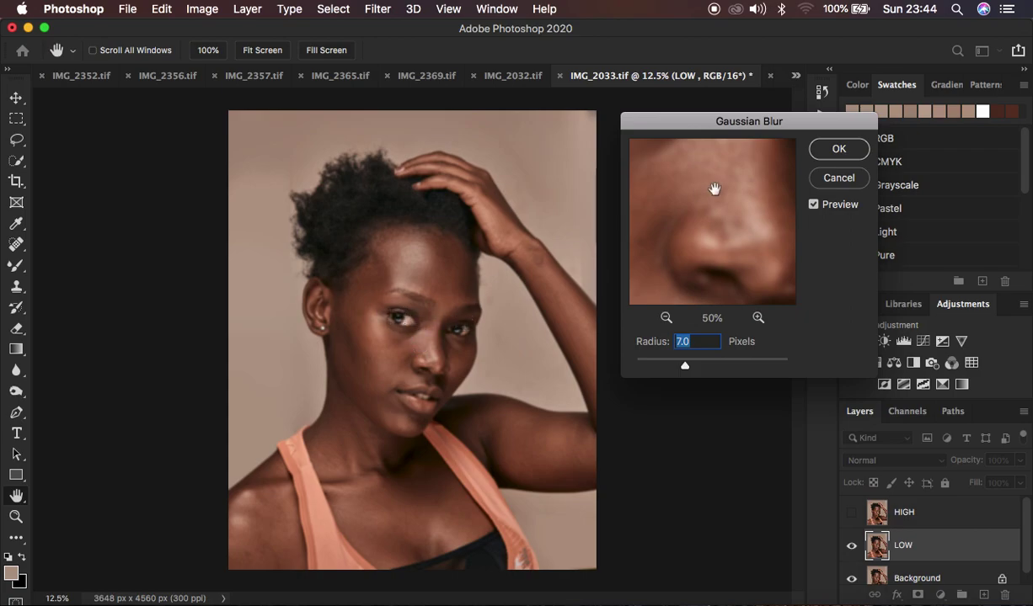
click(828, 143)
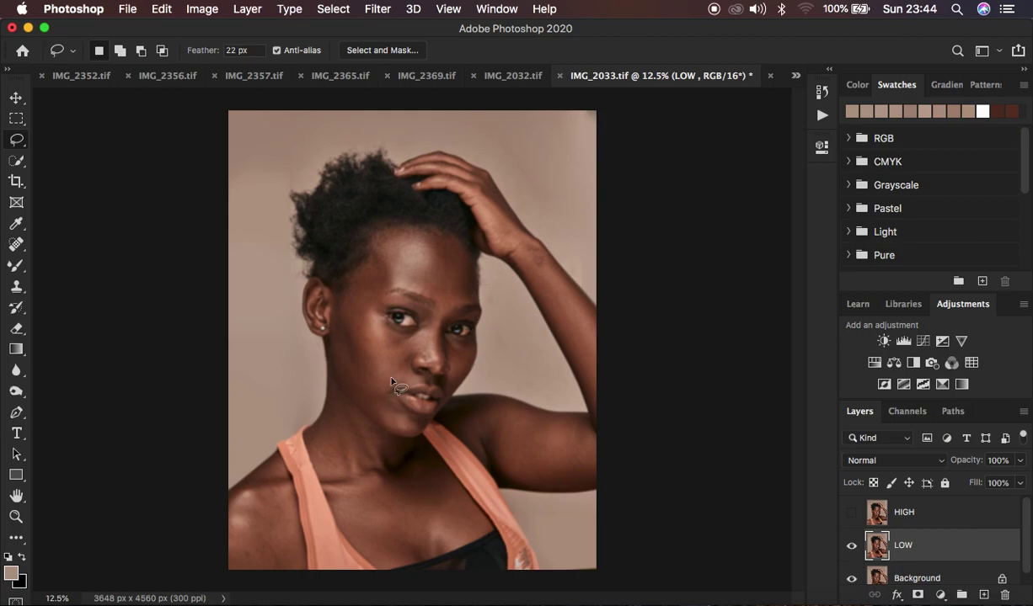
Make the HIGH layer visible again and open Apply Image with HIGH as the target.
click(925, 512)
click(851, 513)
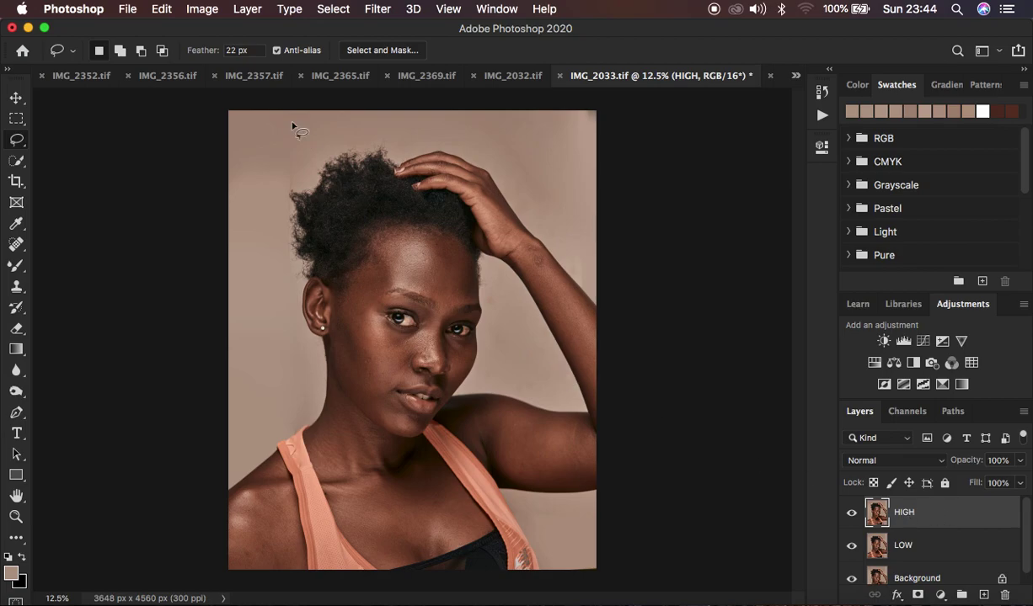
click(190, 15)
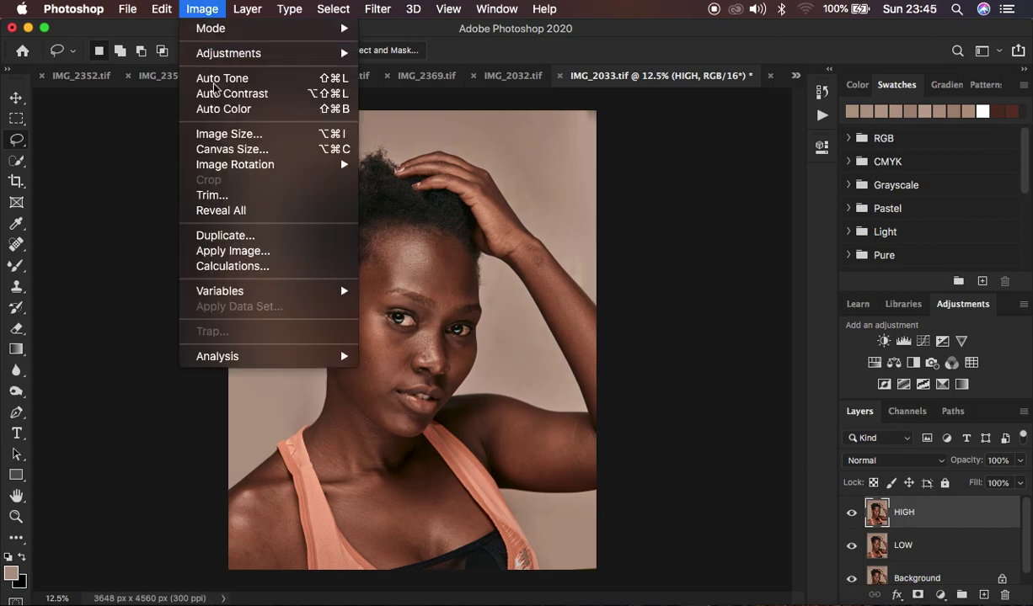
click(249, 251)
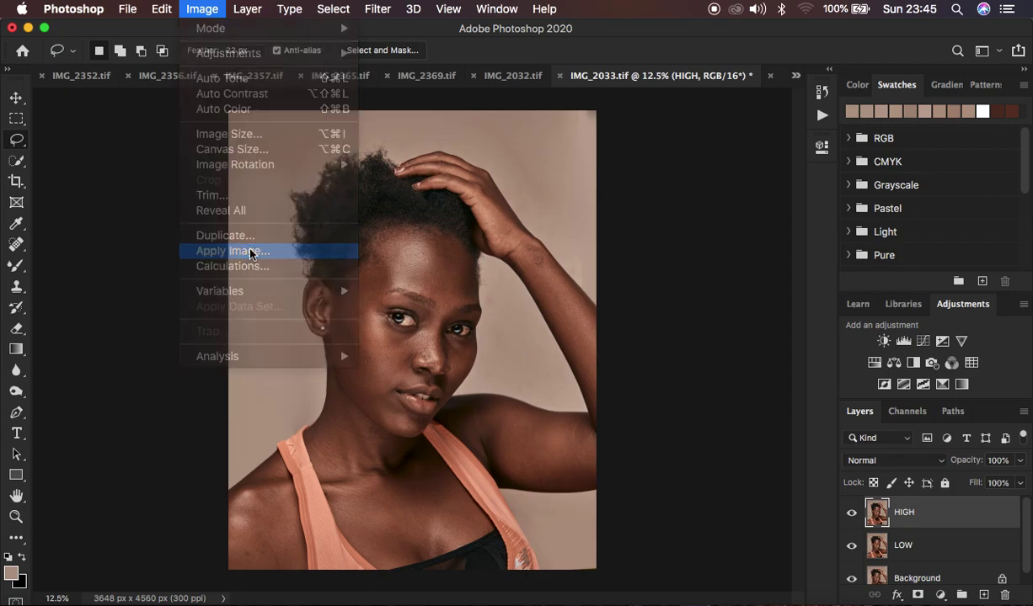
drag(691, 132, 691, 90)
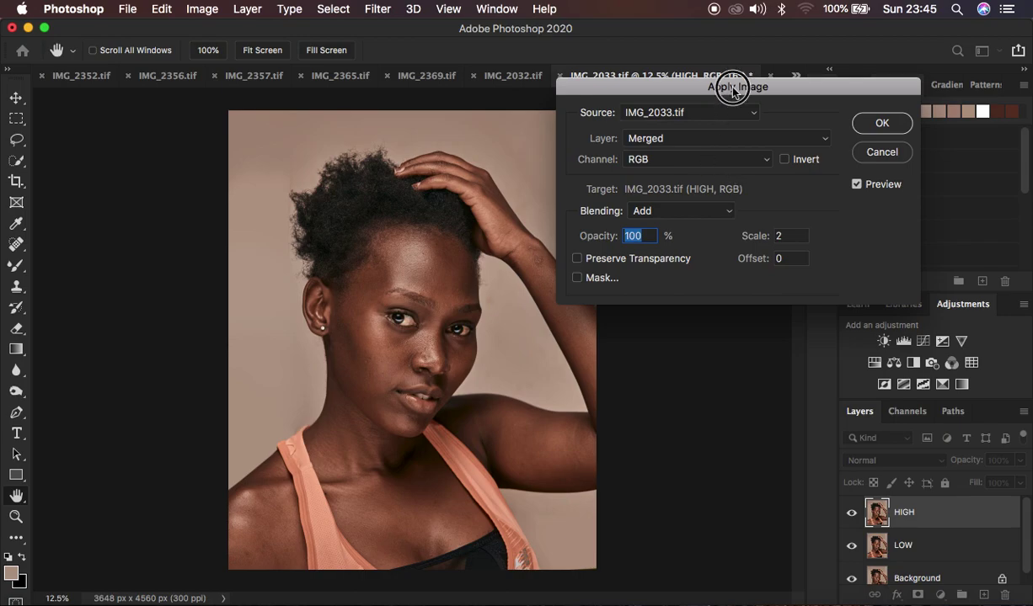
drag(733, 88, 736, 125)
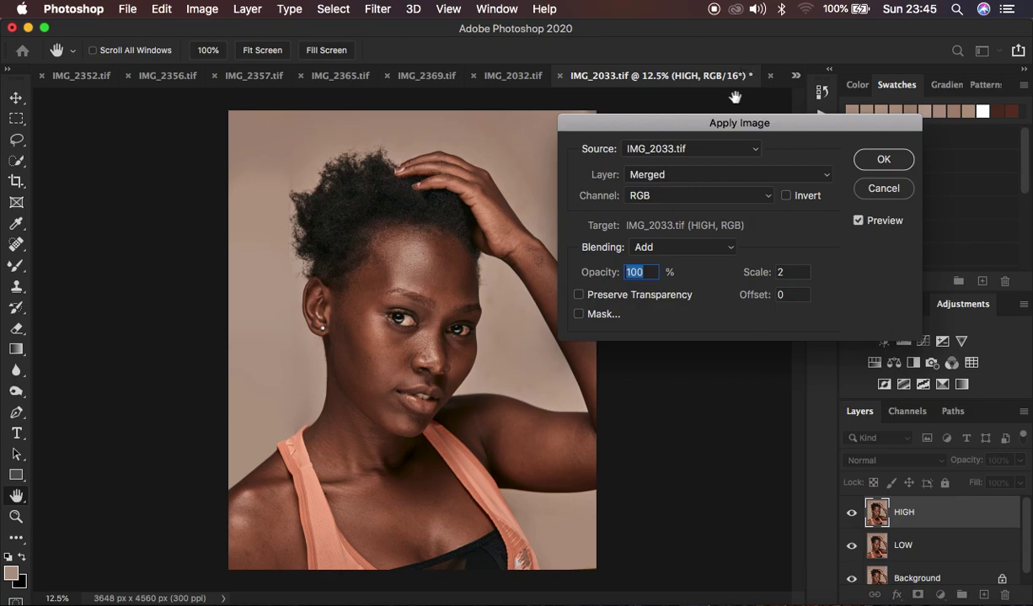
Configure Apply Image with the LOW layer as source, RGB channel, Subtract blending, scale 2 and offset 128.
click(652, 177)
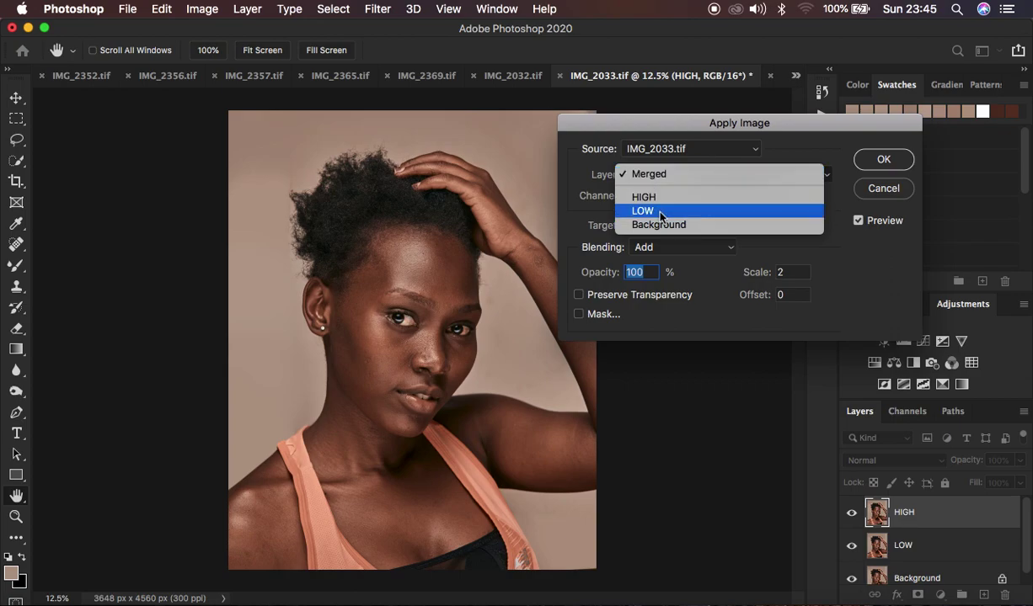
click(655, 212)
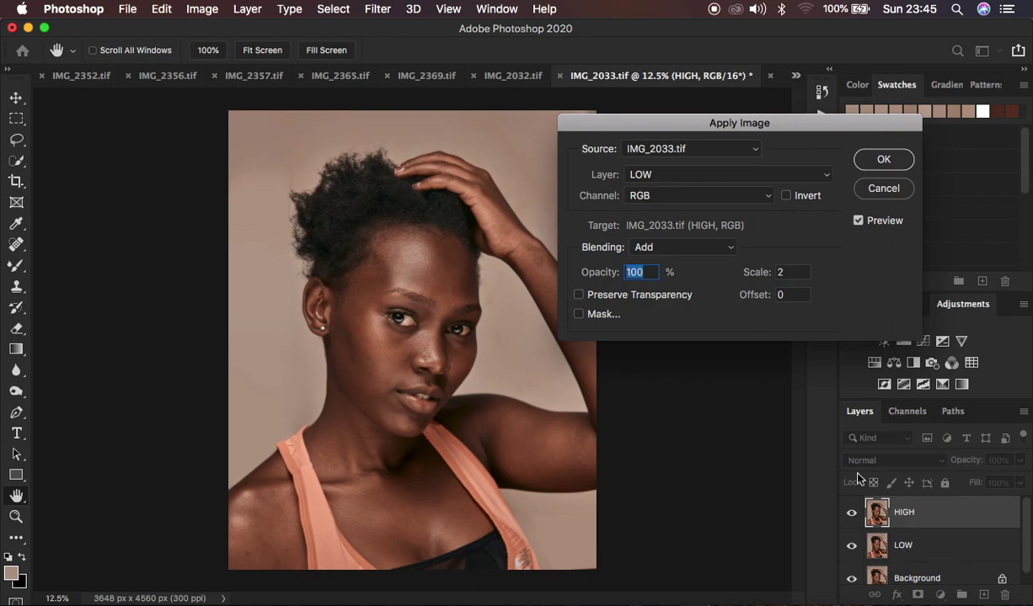
click(670, 195)
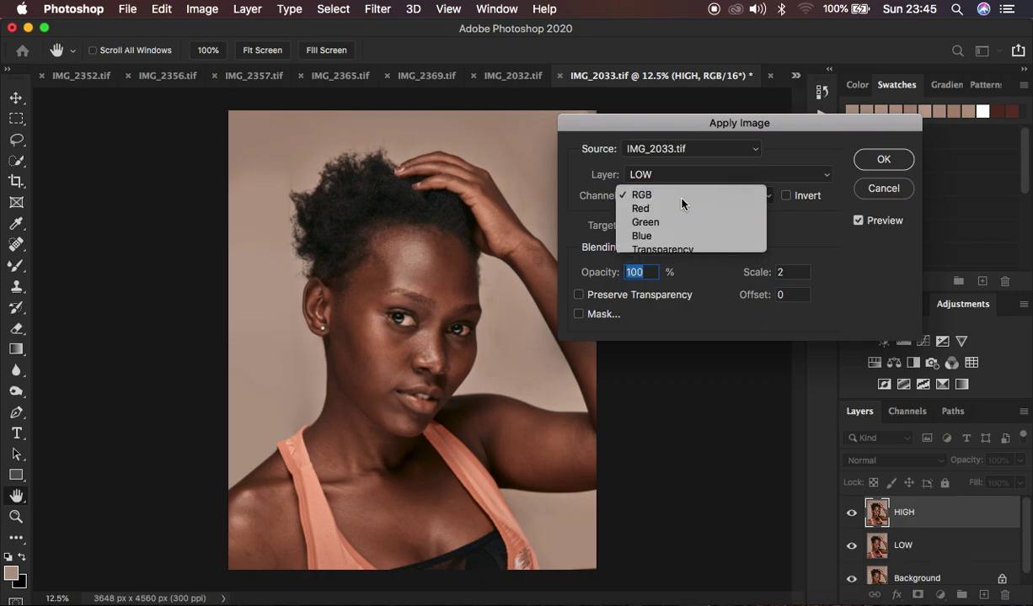
click(680, 197)
click(654, 249)
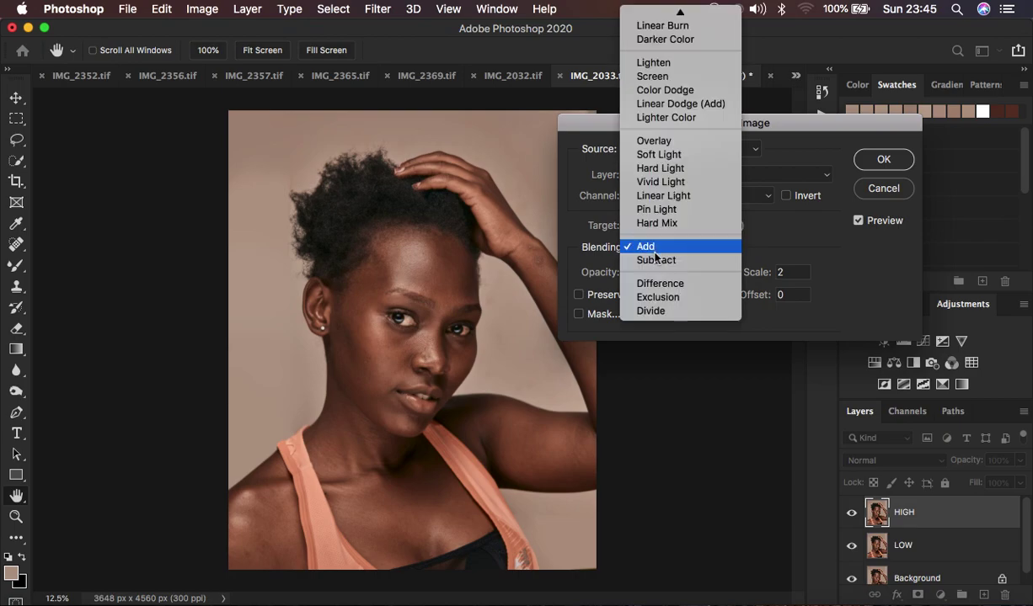
click(656, 260)
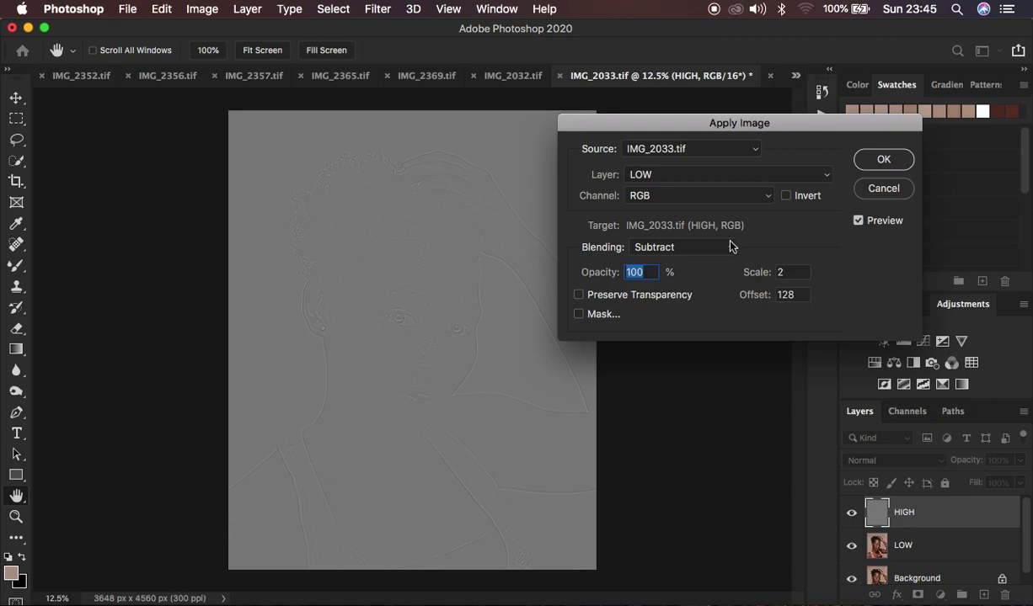
Examine the face texture in the Apply Image preview up close and recheck LOW as source layer and RGB as channel.
key(super+plus)
key(super+plus)
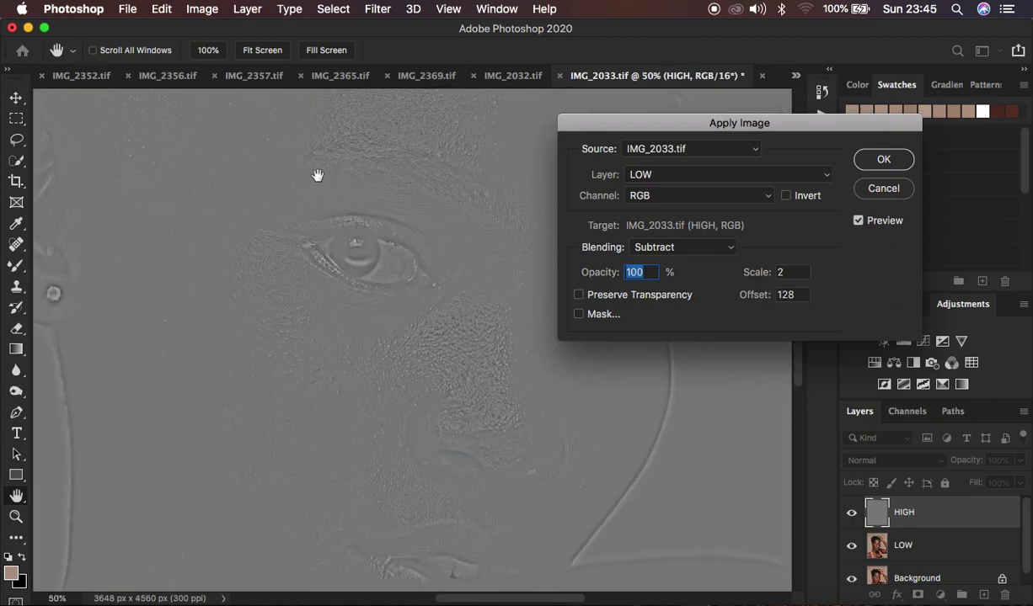
key(super+minus)
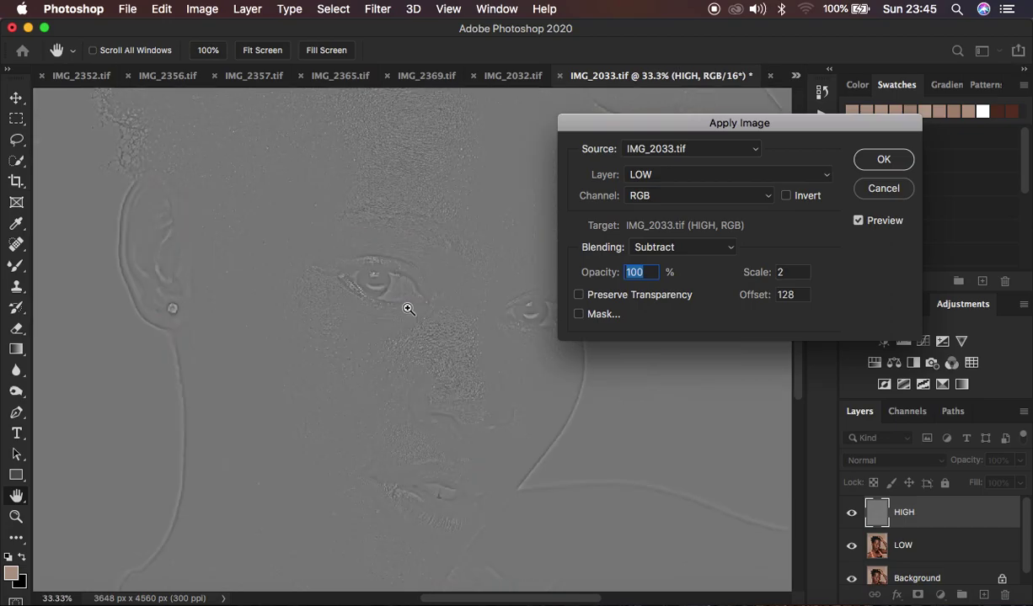
key(super+minus)
key(super+minus)
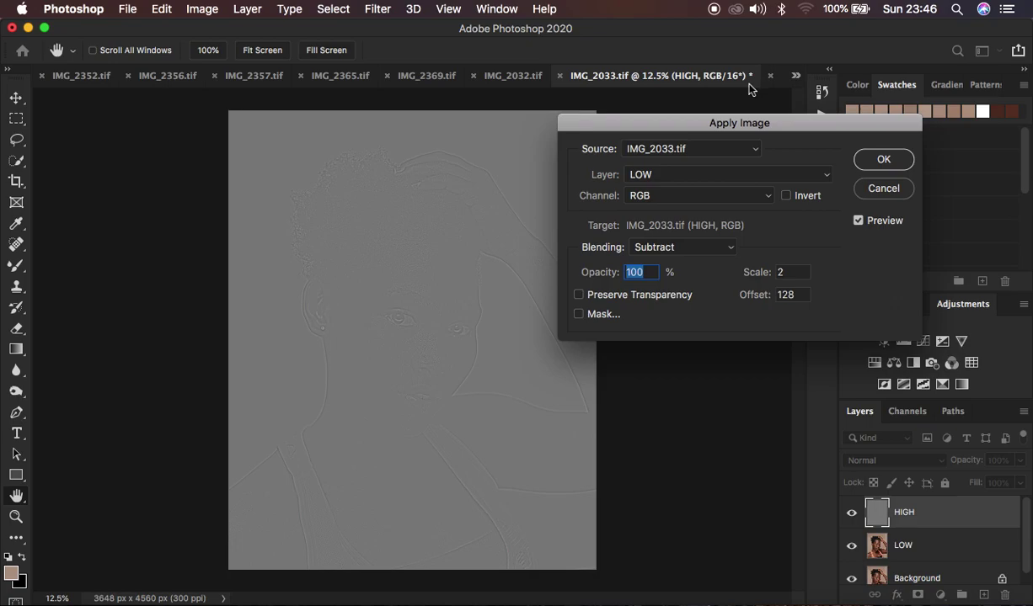
click(671, 177)
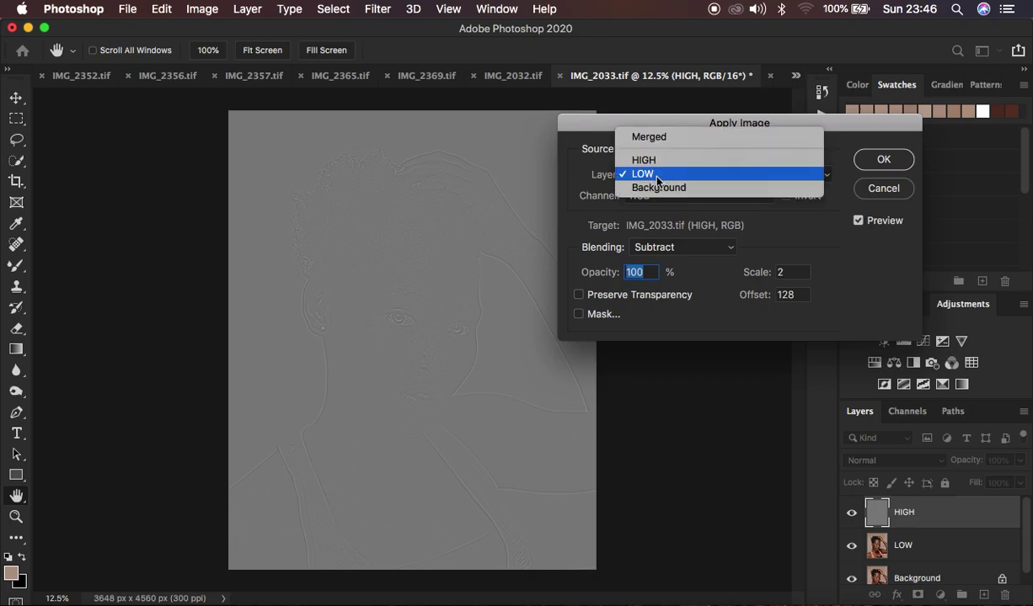
click(658, 177)
click(673, 197)
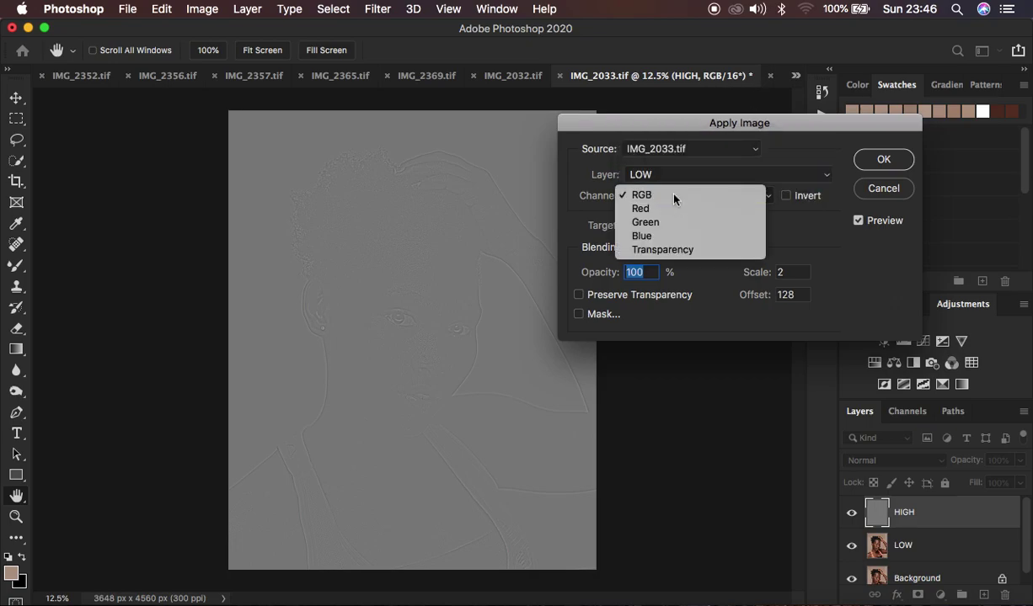
click(674, 199)
Apply LOW to HIGH inverted with Add blending, scale 2 and offset 0, and set the HIGH layer's blend mode to Linear Light.
click(665, 246)
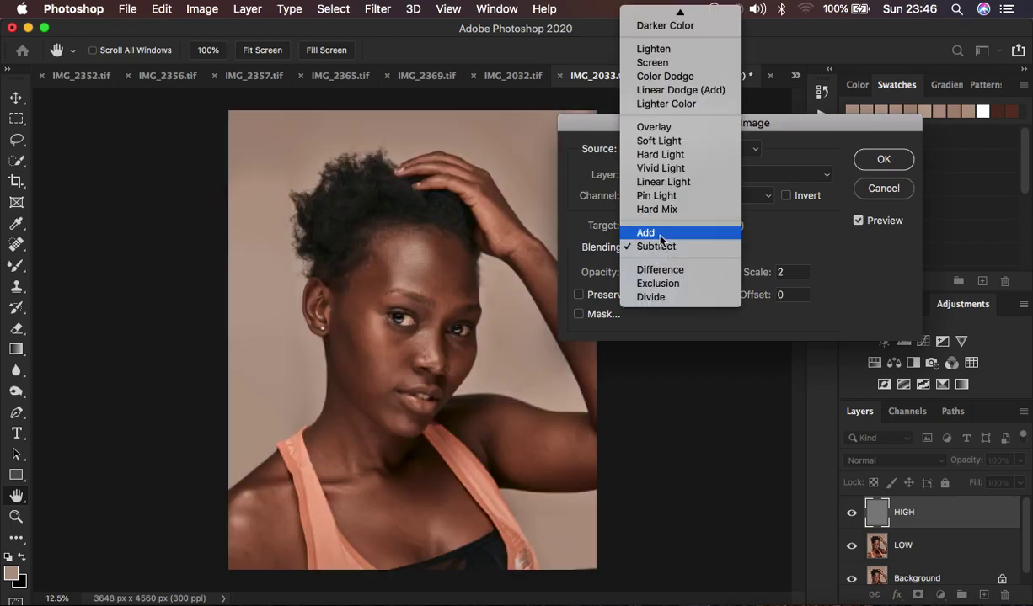
click(658, 235)
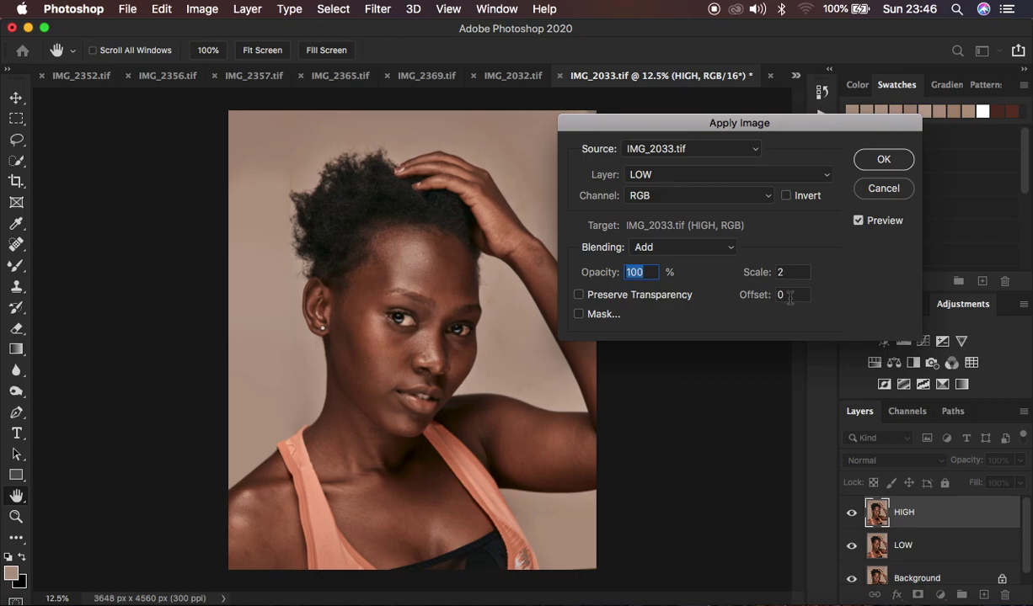
click(786, 197)
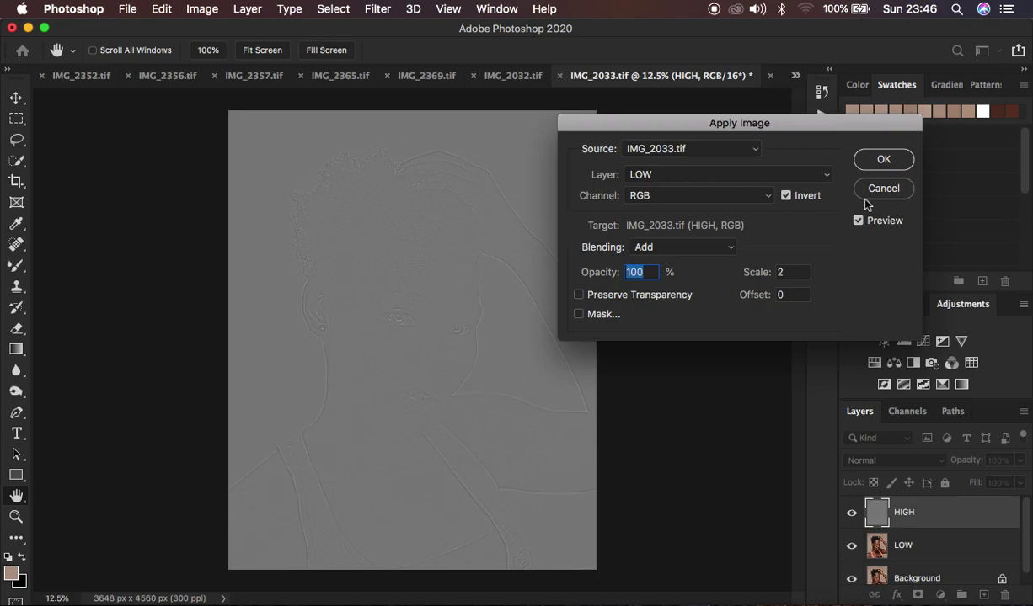
click(883, 159)
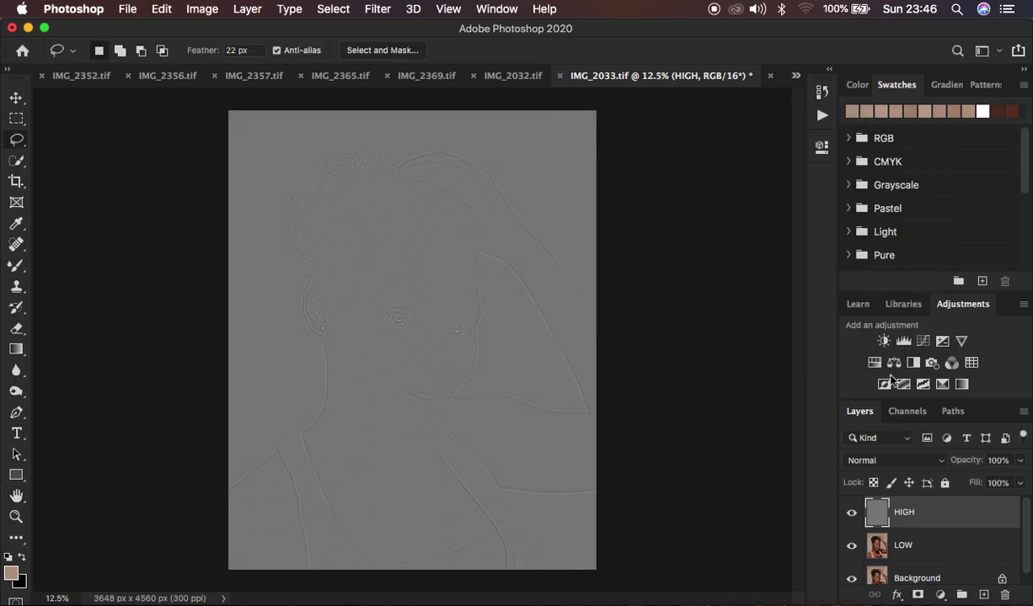
click(897, 464)
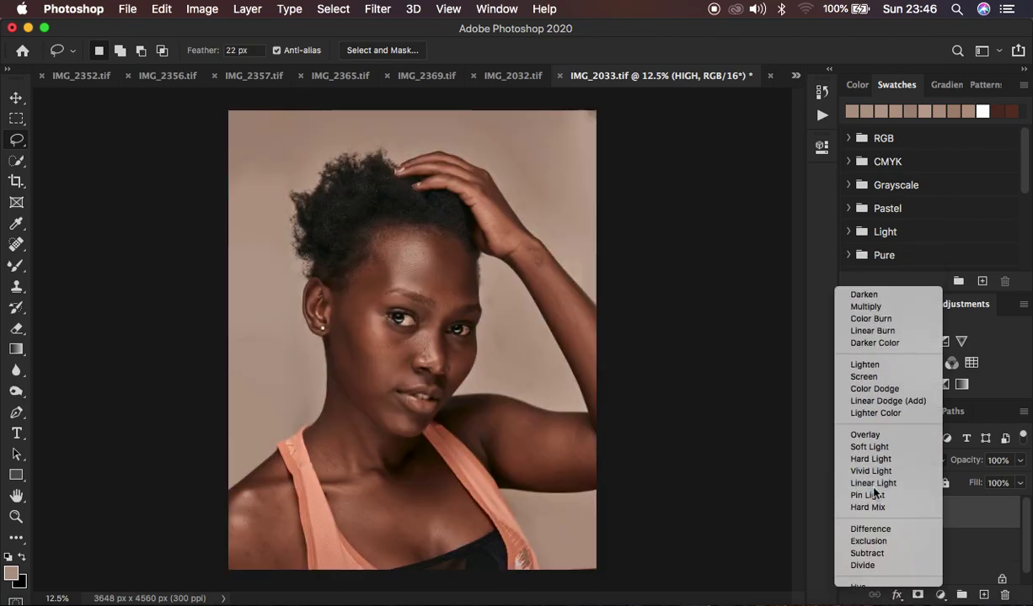
click(873, 485)
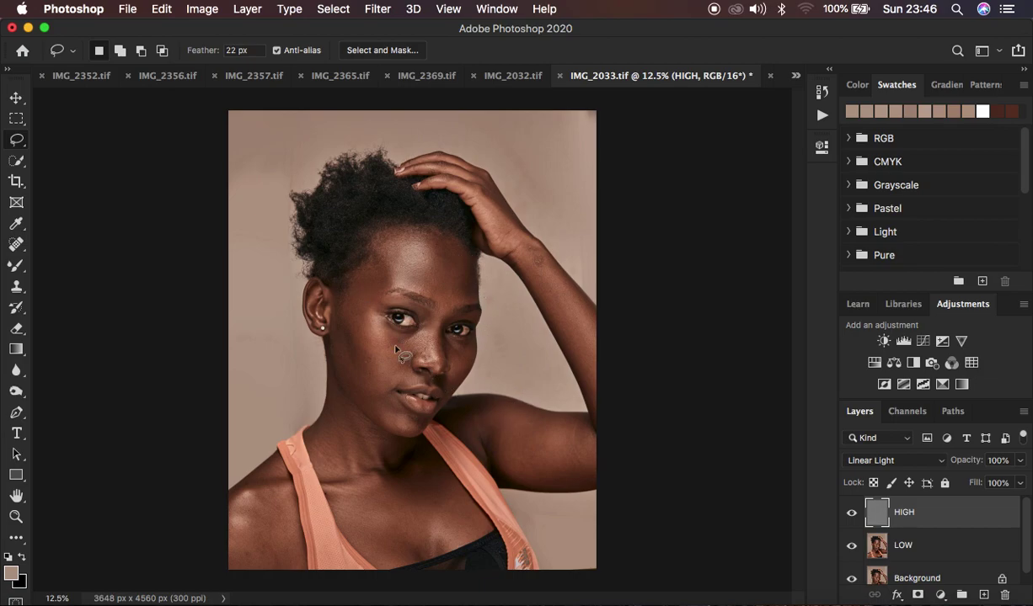
Group the HIGH and LOW layers and name the group "freq sep".
shift+click(931, 546)
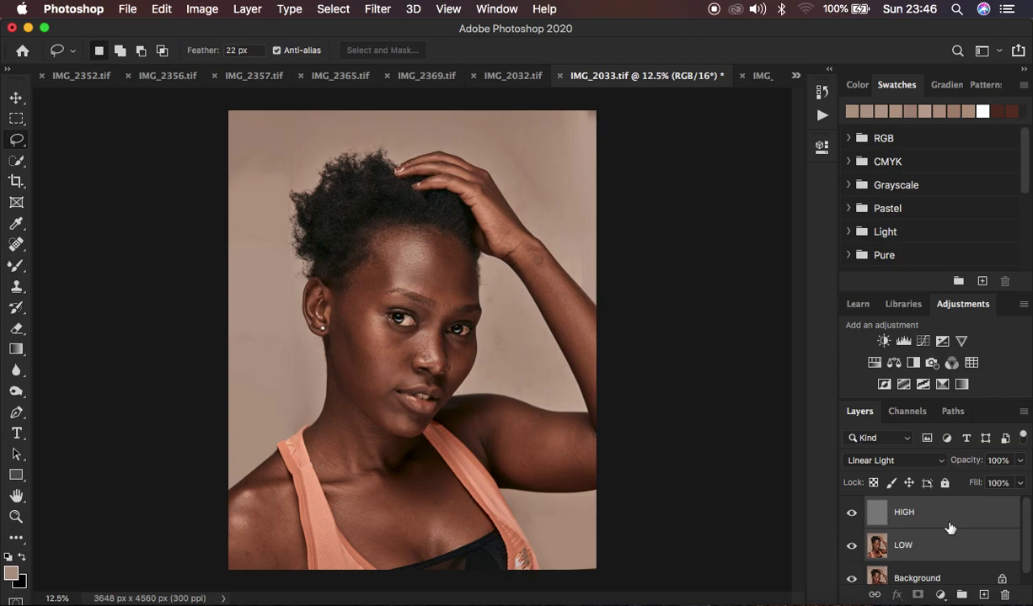
key(super+g)
double_click(909, 507)
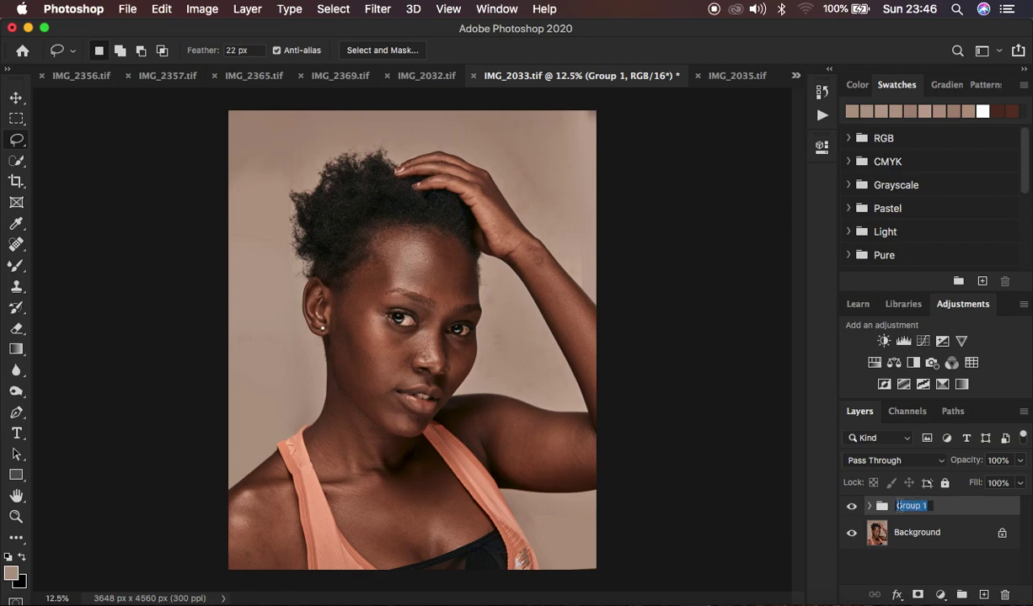
text(fr)
key(Return)
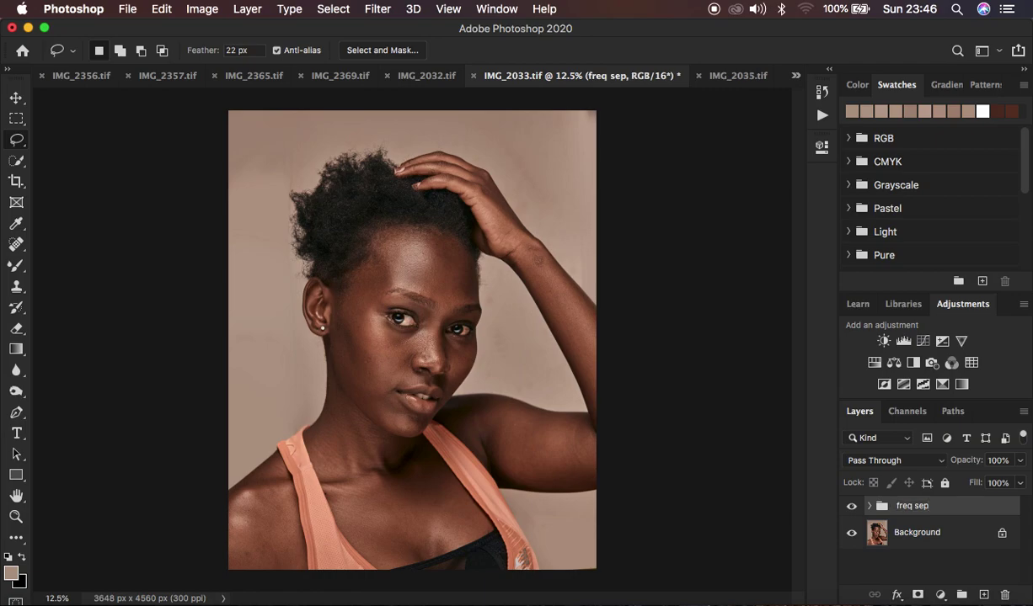
Compare the portrait with the freq sep group hidden and shown, and select the LOW layer inside the group.
click(852, 506)
click(852, 507)
click(852, 506)
click(852, 506)
click(869, 506)
scroll(918, 539, down, 1)
click(915, 539)
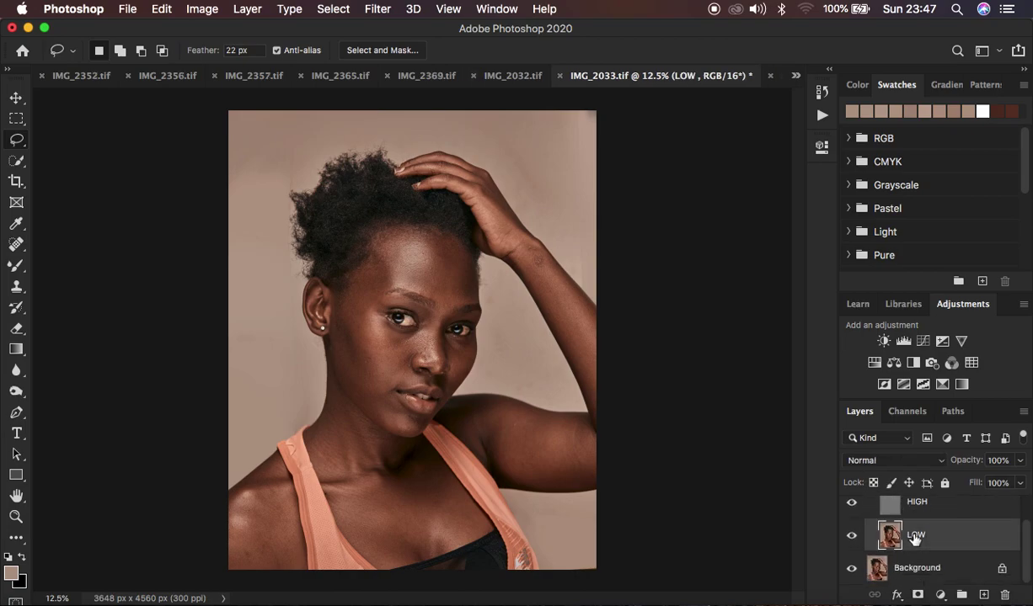
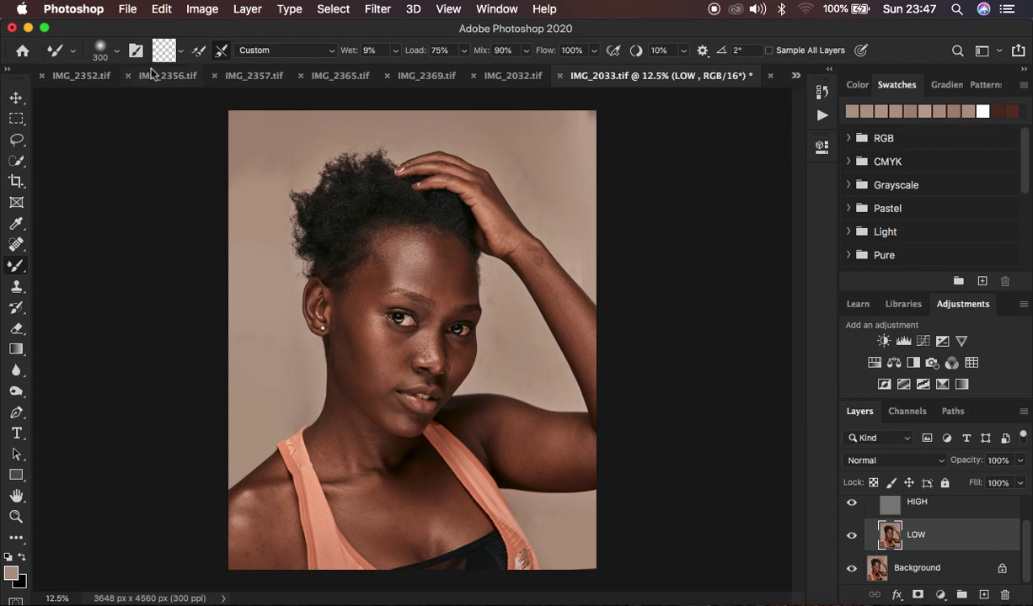
Review the Mixer Brush's size, hardness and brush load options.
click(118, 52)
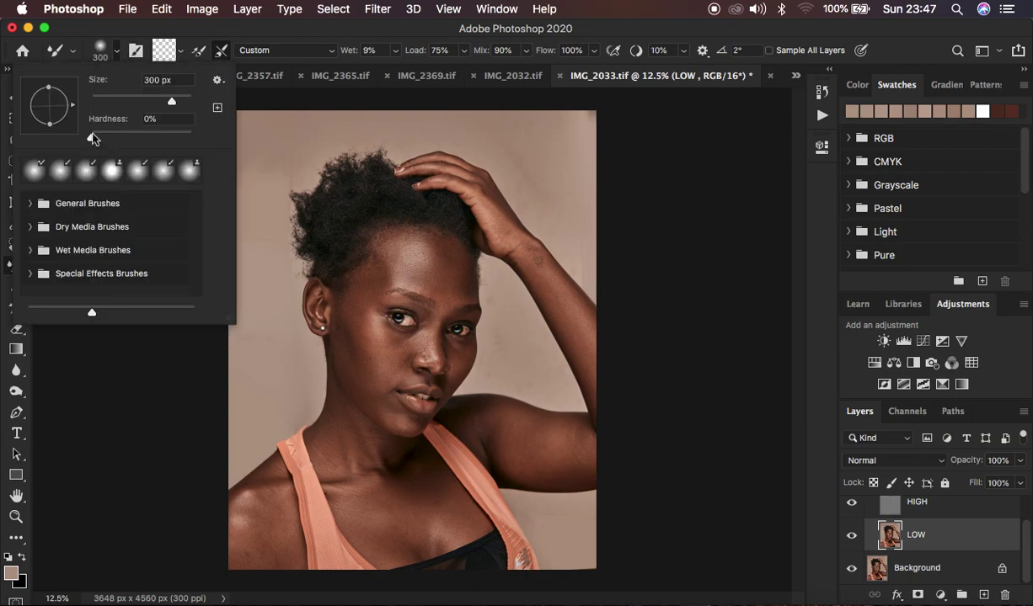
click(115, 53)
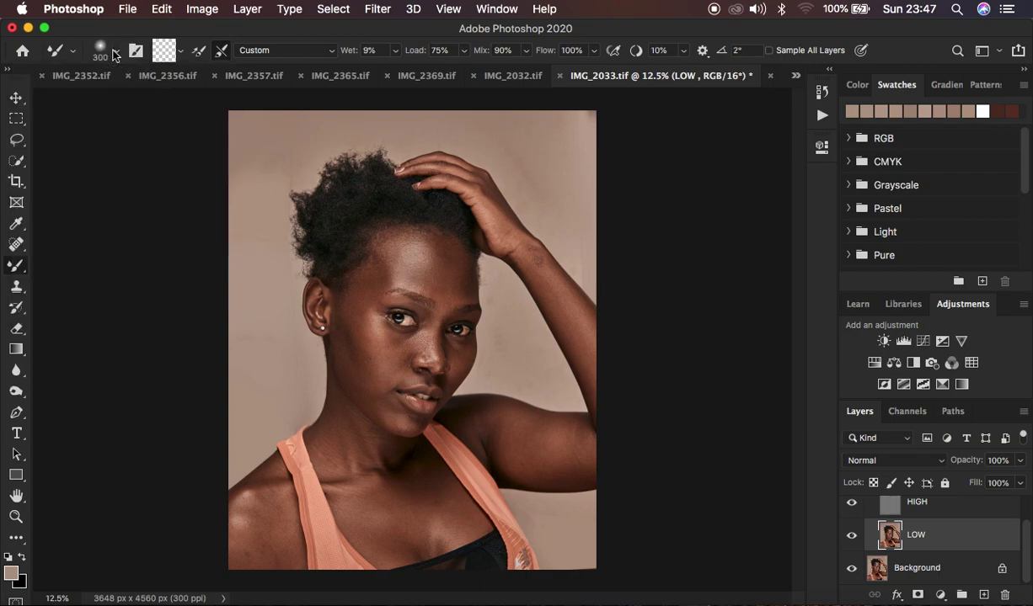
click(179, 55)
click(192, 78)
scroll(943, 536, up, 1)
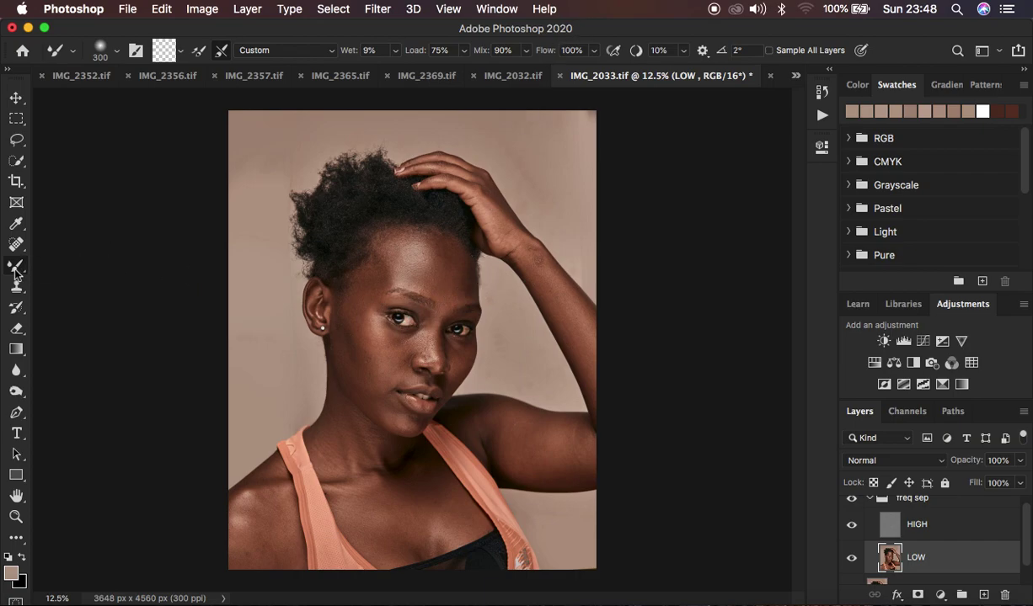
View the face at 25% and hide the HIGH layer so only the blurred LOW tones show.
key(super+equal)
key(super+equal)
key(super+minus)
key(super+minus)
key(super+equal)
key(super+equal)
key(super+minus)
key(super+equal)
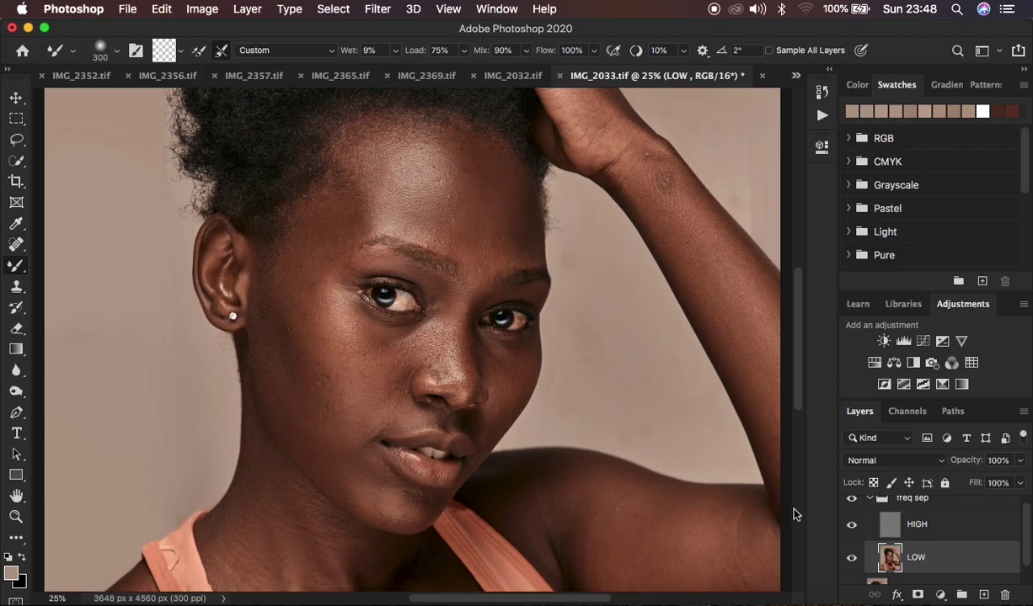
click(852, 526)
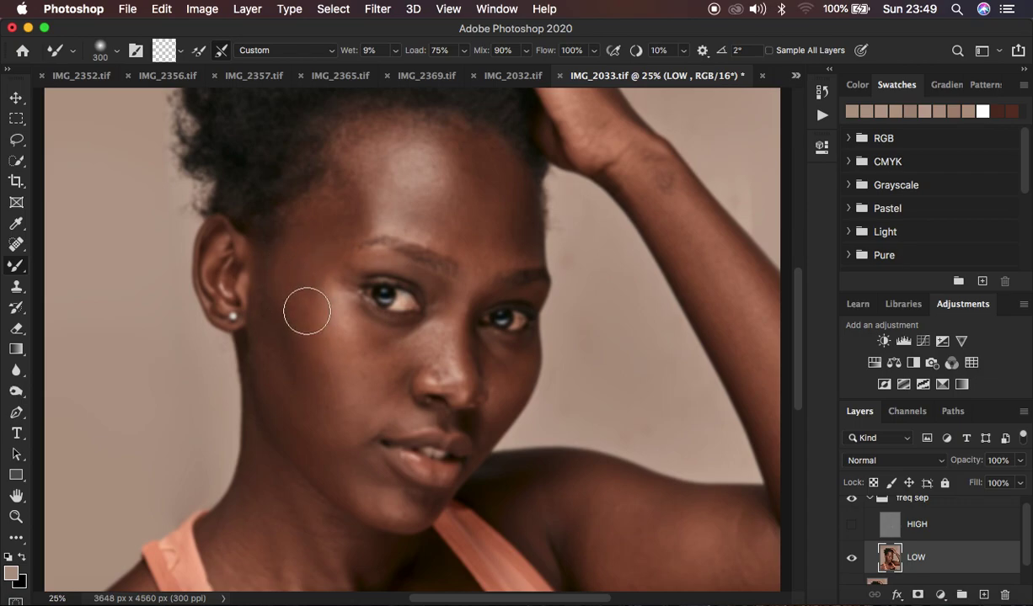
Blend the uneven tones across the forehead on the LOW layer with the Mixer Brush at 300 px.
alt+click(481, 156)
mouse_move(479, 159)
mouse_down()
mouse_move(507, 203)
mouse_move(488, 168)
mouse_up()
alt+click(503, 231)
mouse_move(503, 231)
mouse_down()
mouse_move(475, 254)
mouse_move(479, 262)
mouse_move(493, 256)
mouse_move(495, 212)
mouse_move(479, 151)
mouse_move(516, 214)
mouse_move(482, 159)
mouse_move(480, 184)
mouse_move(460, 213)
mouse_move(460, 161)
mouse_up()
alt+click(476, 254)
alt+click(478, 186)
alt+click(516, 209)
mouse_move(516, 210)
mouse_down()
mouse_move(518, 245)
mouse_move(509, 235)
mouse_move(481, 247)
mouse_move(480, 265)
mouse_move(483, 228)
mouse_up()
mouse_move(482, 180)
mouse_down()
mouse_move(484, 166)
mouse_move(512, 212)
mouse_up()
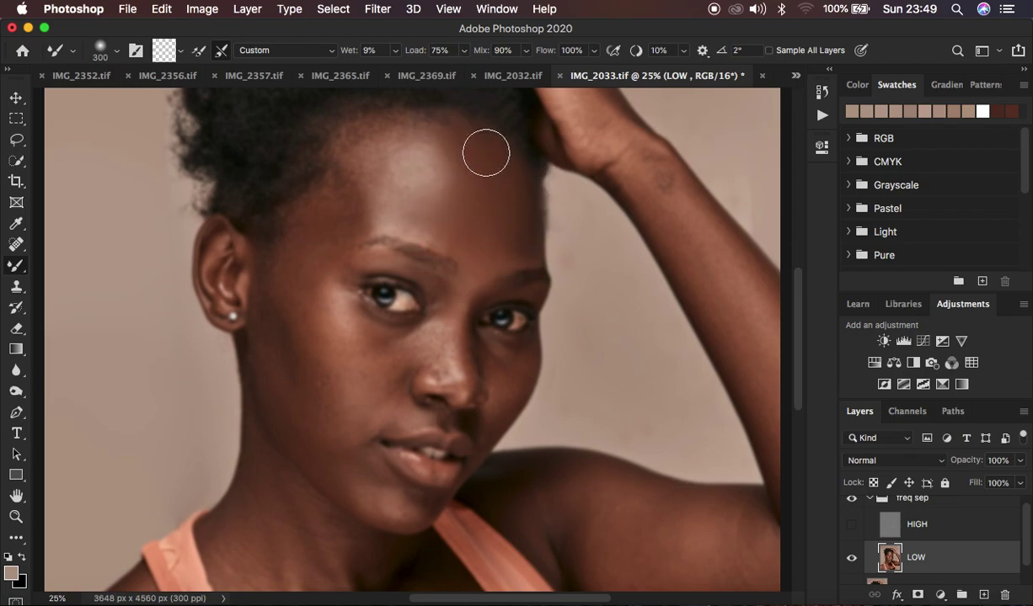
mouse_move(455, 162)
mouse_down()
mouse_move(422, 159)
mouse_move(422, 188)
mouse_move(444, 157)
mouse_move(447, 202)
mouse_move(397, 207)
mouse_move(429, 226)
mouse_move(463, 209)
mouse_move(454, 153)
mouse_up()
mouse_move(377, 161)
mouse_down()
mouse_move(343, 211)
mouse_move(387, 171)
mouse_move(389, 152)
mouse_move(390, 163)
mouse_move(427, 142)
mouse_move(431, 172)
mouse_move(399, 200)
mouse_up()
mouse_move(438, 165)
mouse_down()
mouse_move(459, 155)
mouse_move(453, 213)
mouse_move(417, 139)
mouse_move(350, 181)
mouse_up()
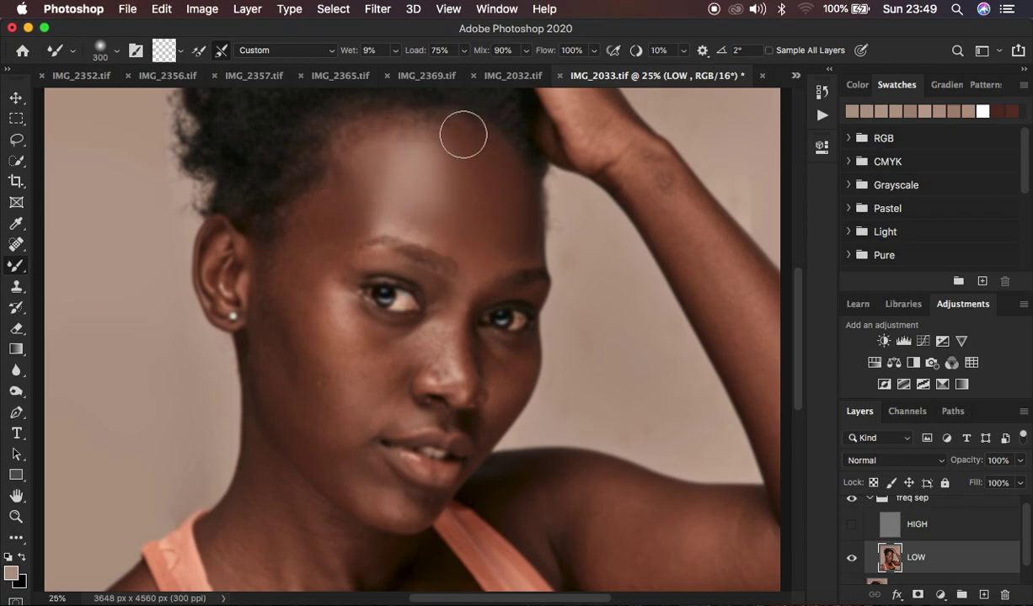
Smooth the tones on the LOW layer over the cheek and temple beside the ear, using a smaller Mixer Brush for details.
mouse_move(468, 229)
mouse_down()
mouse_move(350, 201)
mouse_move(338, 220)
mouse_move(337, 202)
mouse_move(325, 230)
mouse_move(299, 244)
mouse_move(320, 345)
mouse_move(298, 275)
mouse_move(332, 369)
mouse_move(303, 265)
mouse_move(306, 276)
mouse_move(307, 243)
mouse_move(317, 340)
mouse_move(308, 318)
mouse_move(327, 368)
mouse_up()
key(bracketleft)
key(bracketleft)
mouse_move(290, 297)
mouse_down()
mouse_move(315, 381)
mouse_move(315, 373)
mouse_up()
mouse_move(290, 332)
mouse_down()
mouse_move(277, 303)
mouse_move(298, 398)
mouse_move(268, 353)
mouse_move(331, 444)
mouse_move(362, 335)
mouse_move(366, 354)
mouse_move(369, 344)
mouse_move(395, 365)
mouse_move(415, 351)
mouse_move(387, 350)
mouse_move(329, 278)
mouse_up()
Blend the forehead highlight above the eyebrow on the LOW layer and set the Mixer Brush size to 400 px.
key(bracketright)
key(bracketright)
key(bracketright)
key(bracketleft)
key(bracketleft)
key(bracketleft)
mouse_move(362, 191)
mouse_down()
mouse_move(395, 143)
mouse_move(417, 139)
mouse_move(434, 178)
mouse_up()
key(bracketright)
key(bracketright)
key(bracketright)
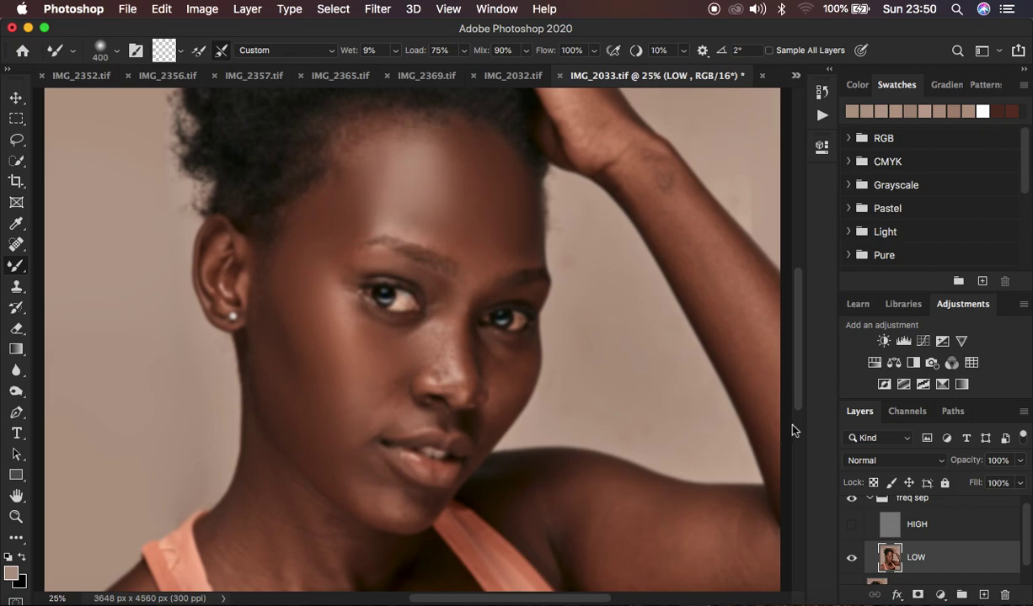
Show the HIGH layer temporarily and compare the face with and without the freq sep group.
click(852, 525)
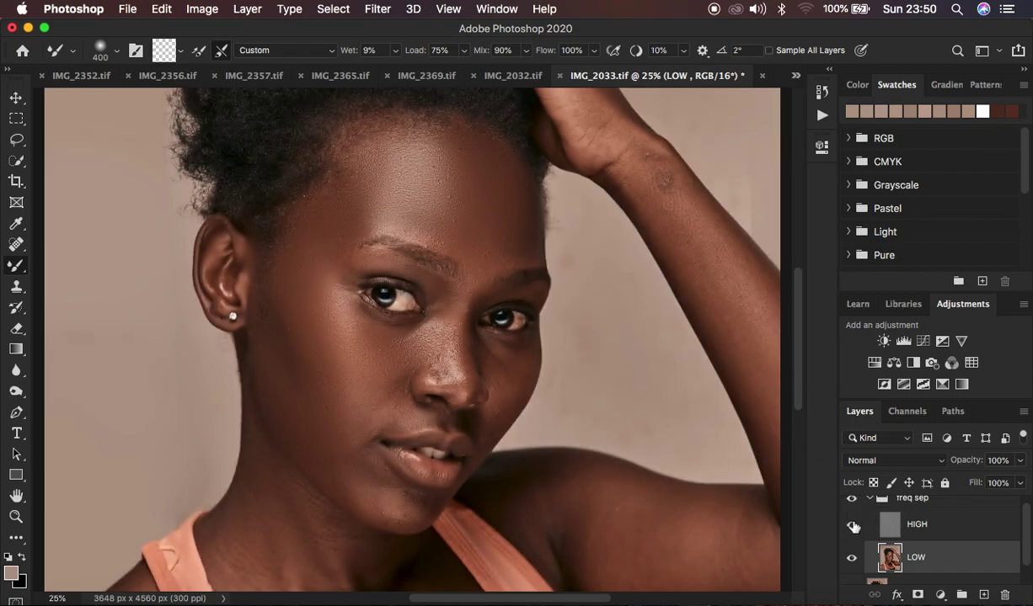
click(850, 502)
click(851, 502)
click(850, 502)
click(850, 502)
click(850, 502)
click(851, 502)
click(852, 524)
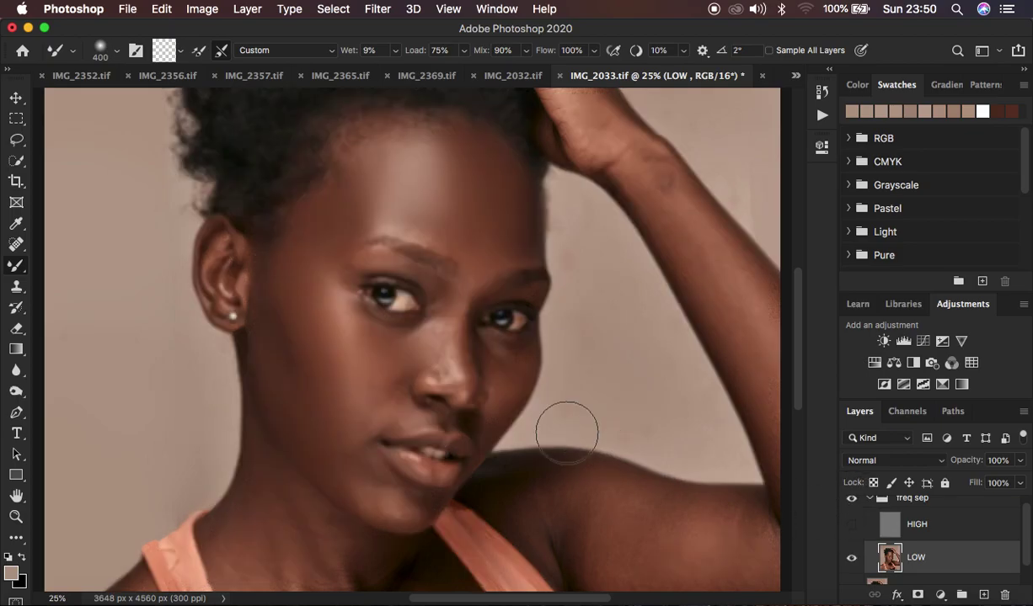
Smooth the nose bridge, the cheek beside the mouth and the forehead near the hairline with a 200 px Mixer Brush.
key(bracketleft)
key(bracketleft)
key(bracketleft)
key(bracketleft)
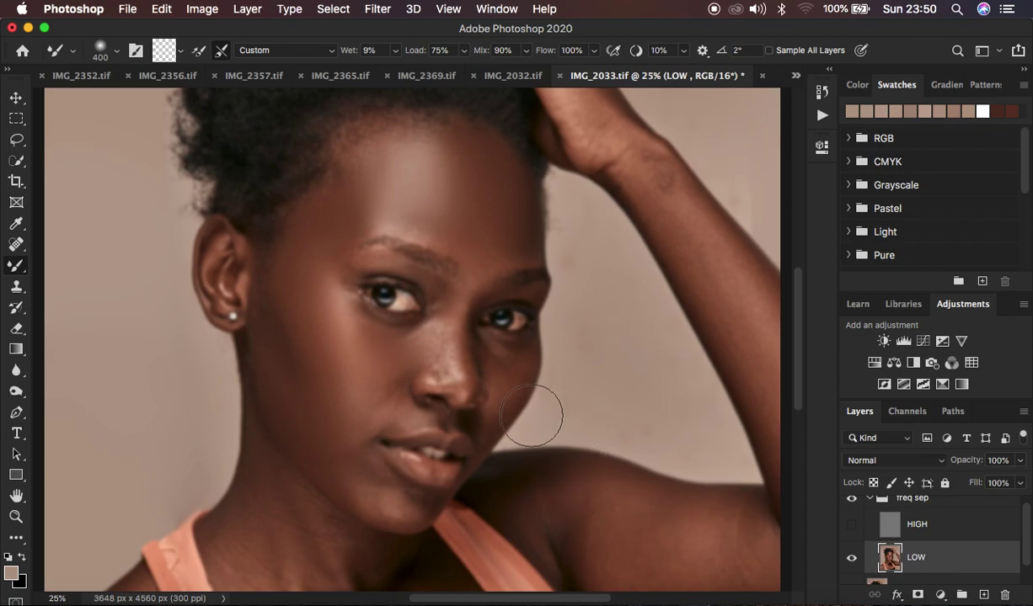
key(bracketleft)
key(bracketleft)
mouse_move(459, 309)
mouse_down()
mouse_move(467, 358)
mouse_move(466, 307)
mouse_move(445, 359)
mouse_move(438, 344)
mouse_move(439, 366)
mouse_move(429, 331)
mouse_move(421, 337)
mouse_move(437, 319)
mouse_move(438, 340)
mouse_move(393, 343)
mouse_move(344, 296)
mouse_move(348, 329)
mouse_move(366, 261)
mouse_move(403, 267)
mouse_move(457, 303)
mouse_move(464, 395)
mouse_move(503, 366)
mouse_move(494, 358)
mouse_move(497, 378)
mouse_move(506, 359)
mouse_move(512, 376)
mouse_move(505, 397)
mouse_move(390, 419)
mouse_up()
key(bracketright)
key(bracketright)
key(bracketright)
mouse_move(387, 415)
mouse_down()
mouse_move(375, 398)
mouse_move(395, 385)
mouse_move(345, 403)
mouse_up()
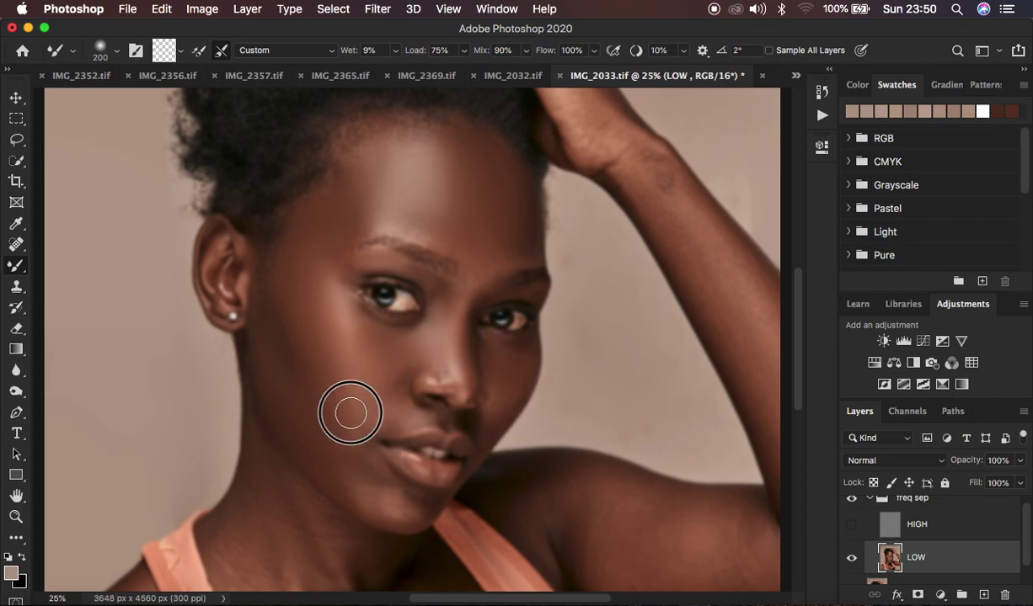
drag(358, 200, 364, 171)
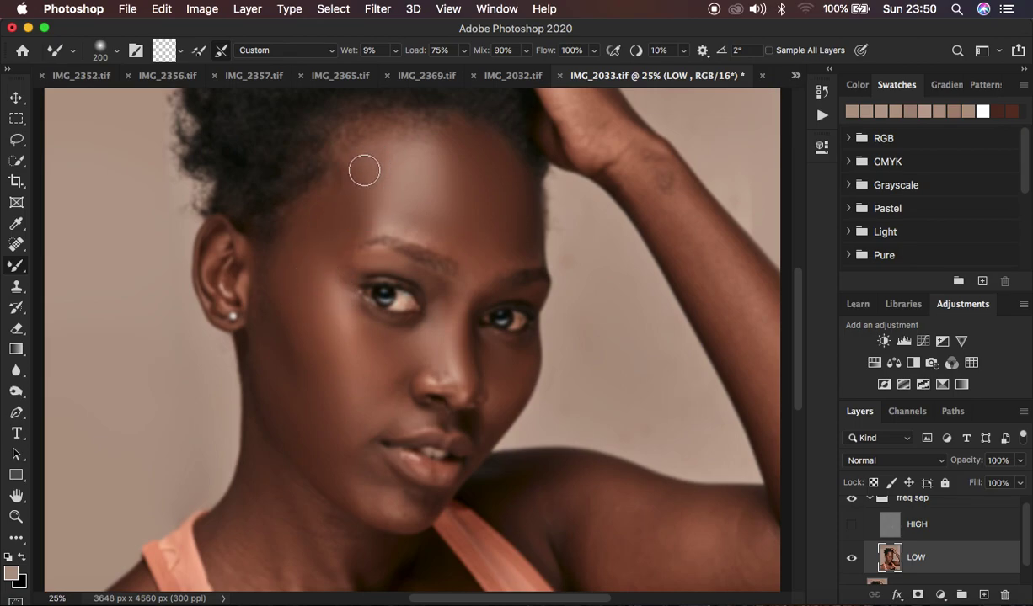
Refine the tones on the cheek, nose, brow area and upper lip of the LOW layer with a 150 px Mixer Brush.
mouse_move(301, 385)
mouse_down()
mouse_move(365, 478)
mouse_move(397, 495)
mouse_move(387, 505)
mouse_move(367, 489)
mouse_move(346, 412)
mouse_move(362, 457)
mouse_move(415, 498)
mouse_move(410, 504)
mouse_move(392, 503)
mouse_move(364, 445)
mouse_move(346, 463)
mouse_move(320, 437)
mouse_move(274, 341)
mouse_move(394, 385)
mouse_move(407, 415)
mouse_move(385, 421)
mouse_move(396, 422)
mouse_up()
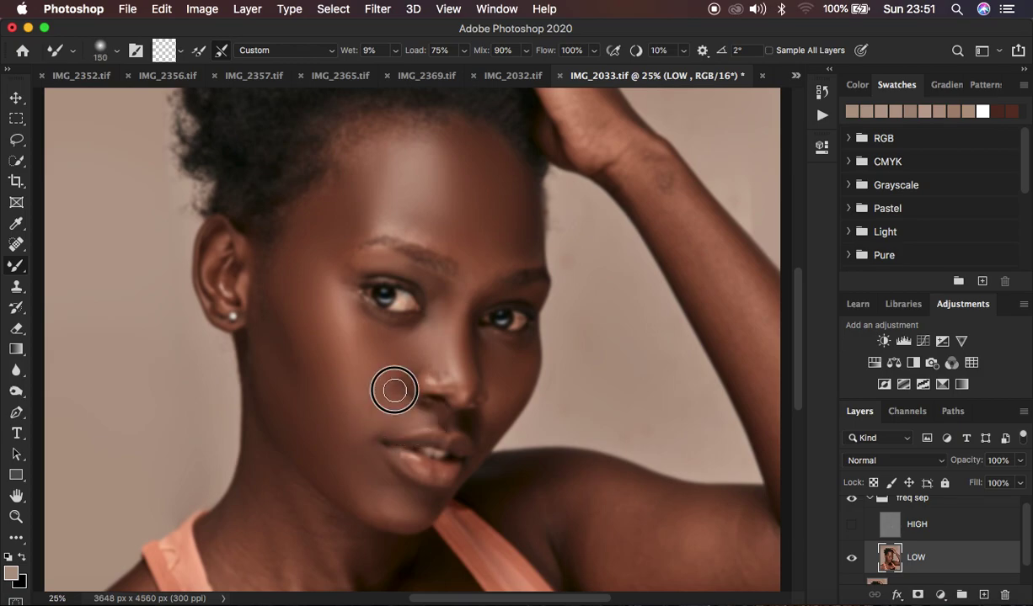
drag(434, 352, 444, 363)
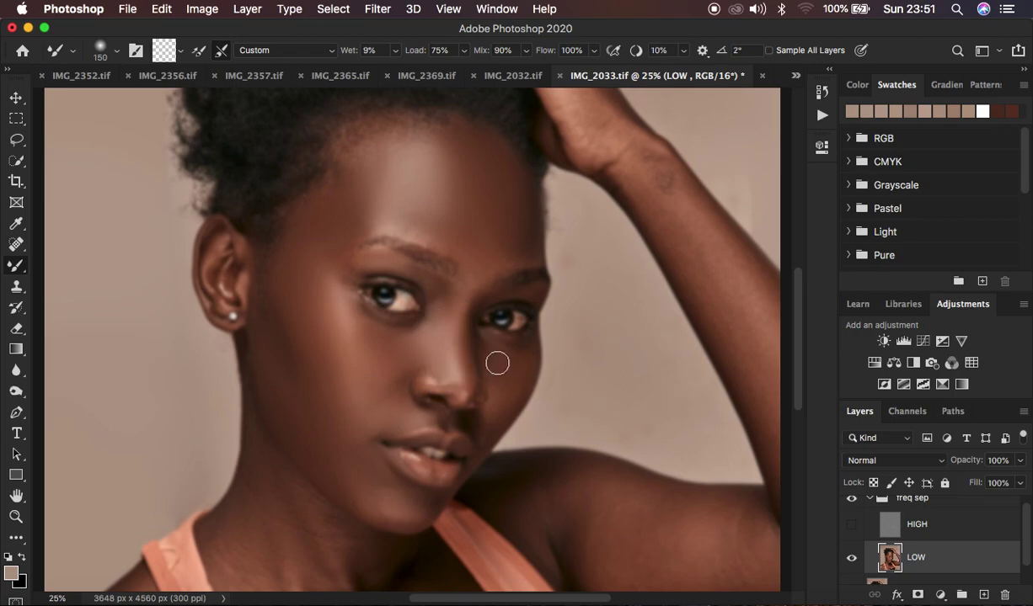
mouse_move(458, 246)
mouse_down()
mouse_move(417, 225)
mouse_move(387, 228)
mouse_up()
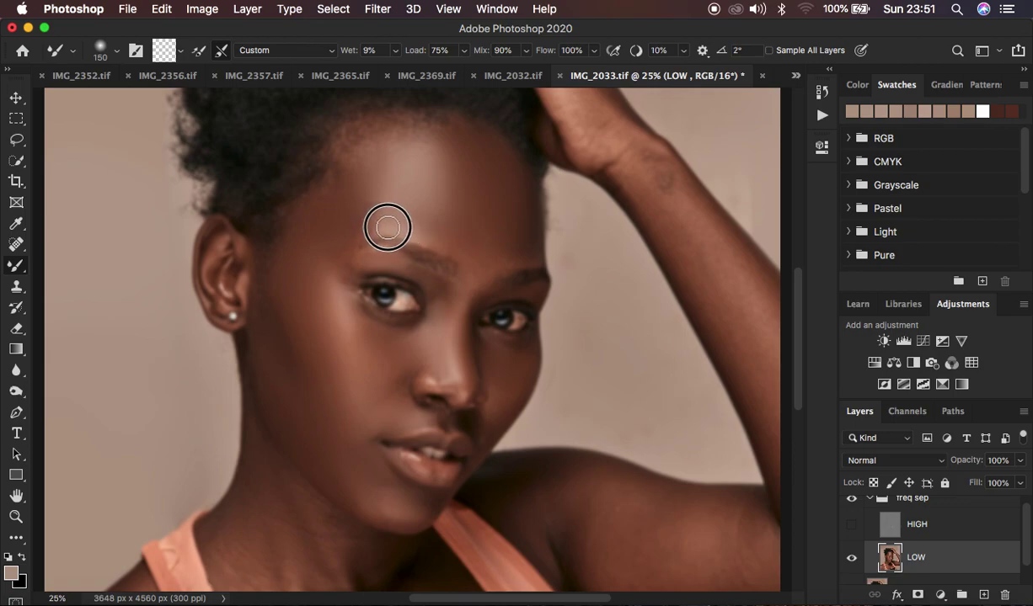
drag(350, 269, 362, 266)
mouse_move(485, 259)
mouse_down()
mouse_move(518, 260)
mouse_move(486, 262)
mouse_move(475, 286)
mouse_up()
drag(398, 401, 410, 421)
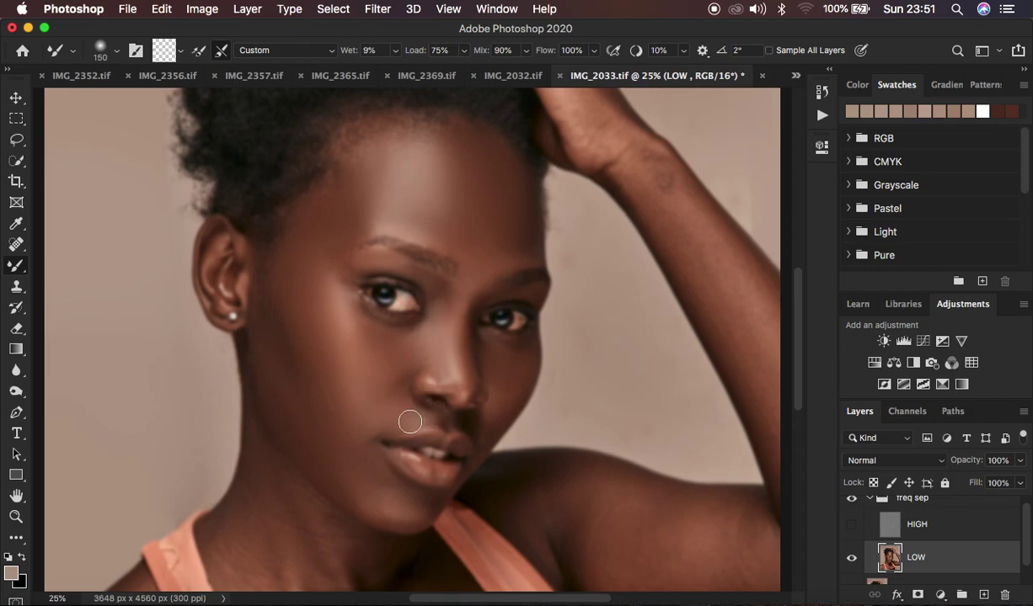
Make the HIGH layer visible again and compare the whole portrait with and without the freq sep group.
click(849, 527)
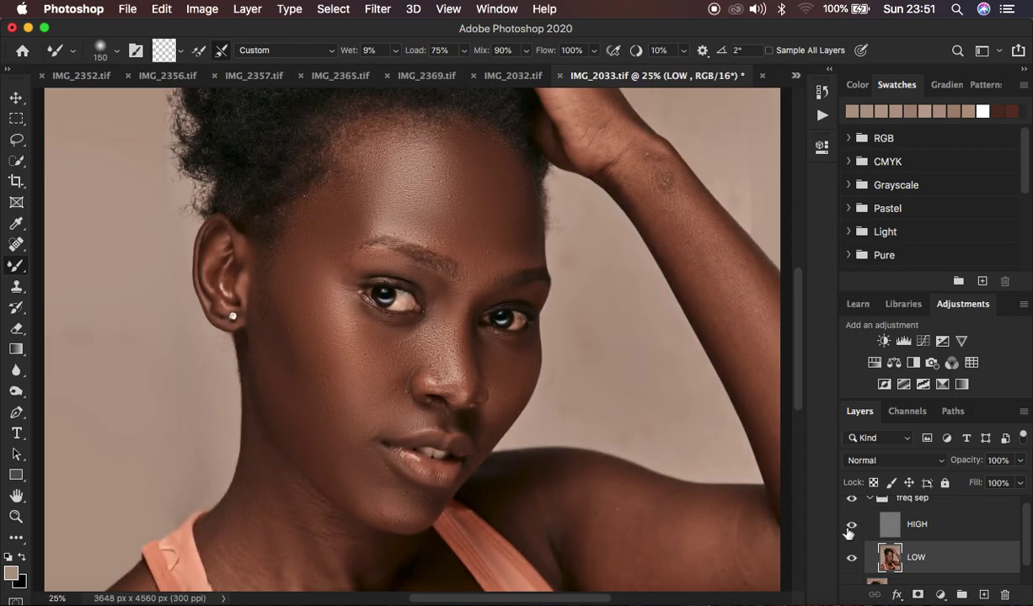
click(852, 500)
click(852, 501)
click(851, 500)
click(852, 500)
key(super+minus)
key(super+minus)
key(super+minus)
key(super+minus)
key(super+plus)
key(super+plus)
key(super+plus)
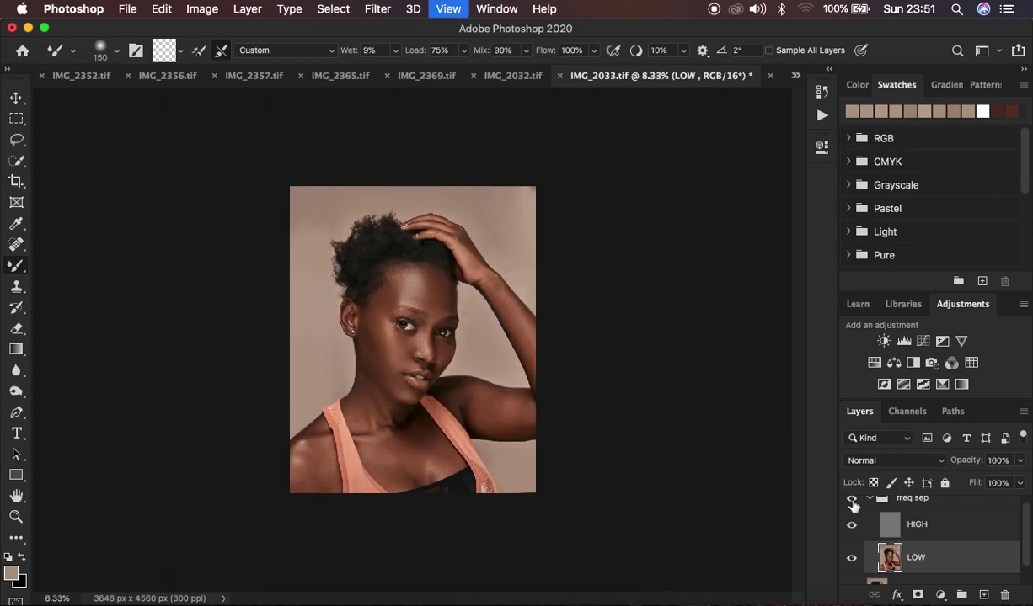
Hide the HIGH layer and smooth the chest and neck tones on the LOW layer using a Mixer Brush of 500 px, reduced to 250 px.
key(super+plus)
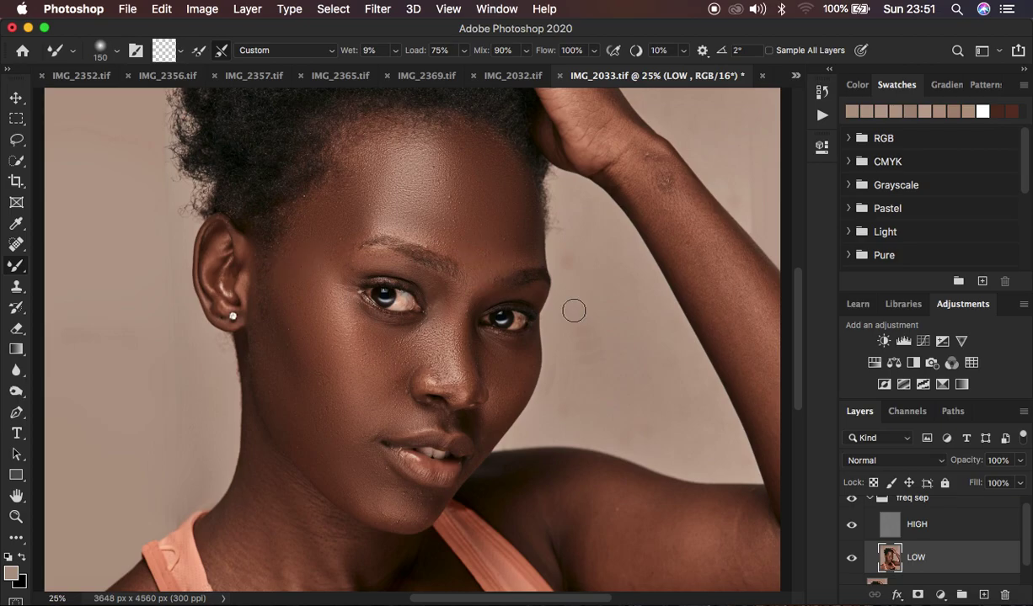
scroll(574, 311, down, 10)
click(853, 525)
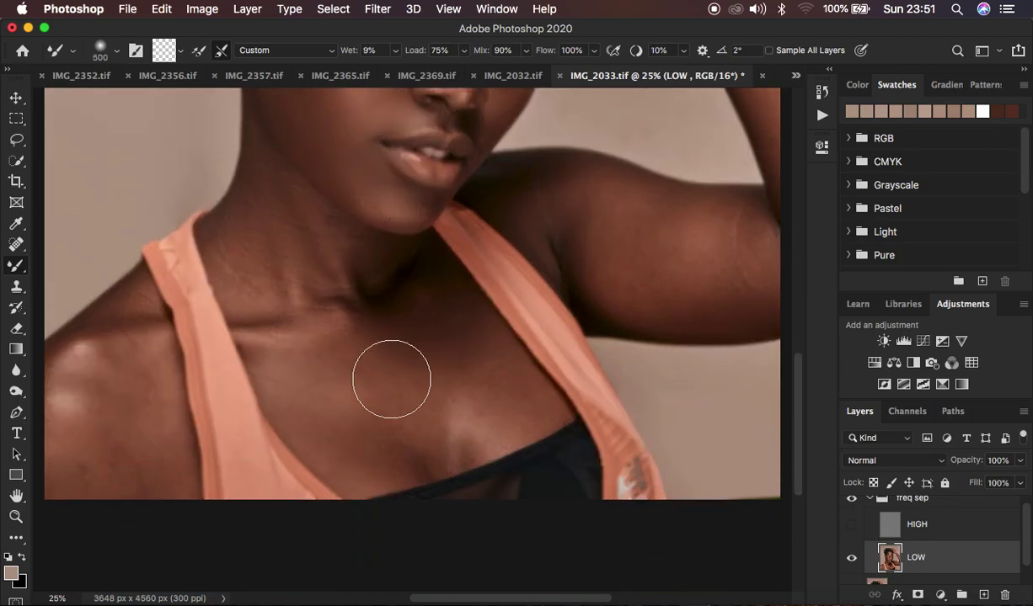
mouse_move(438, 367)
mouse_down()
mouse_move(483, 387)
mouse_move(466, 373)
mouse_move(486, 366)
mouse_move(473, 362)
mouse_move(396, 398)
mouse_move(407, 412)
mouse_move(383, 380)
mouse_move(336, 374)
mouse_move(319, 396)
mouse_move(381, 397)
mouse_move(440, 433)
mouse_move(309, 364)
mouse_move(277, 260)
mouse_move(289, 236)
mouse_move(302, 240)
mouse_move(292, 222)
mouse_move(283, 259)
mouse_move(295, 274)
mouse_move(325, 277)
mouse_move(344, 229)
mouse_move(369, 261)
mouse_up()
mouse_move(343, 223)
mouse_down()
mouse_move(283, 169)
mouse_move(239, 256)
mouse_move(260, 298)
mouse_move(271, 292)
mouse_move(236, 274)
mouse_move(240, 236)
mouse_move(266, 199)
mouse_move(291, 217)
mouse_up()
mouse_move(345, 296)
mouse_down()
mouse_move(269, 356)
mouse_move(374, 334)
mouse_move(442, 347)
mouse_move(481, 406)
mouse_move(528, 416)
mouse_move(473, 446)
mouse_move(391, 457)
mouse_move(371, 477)
mouse_move(341, 474)
mouse_move(434, 459)
mouse_up()
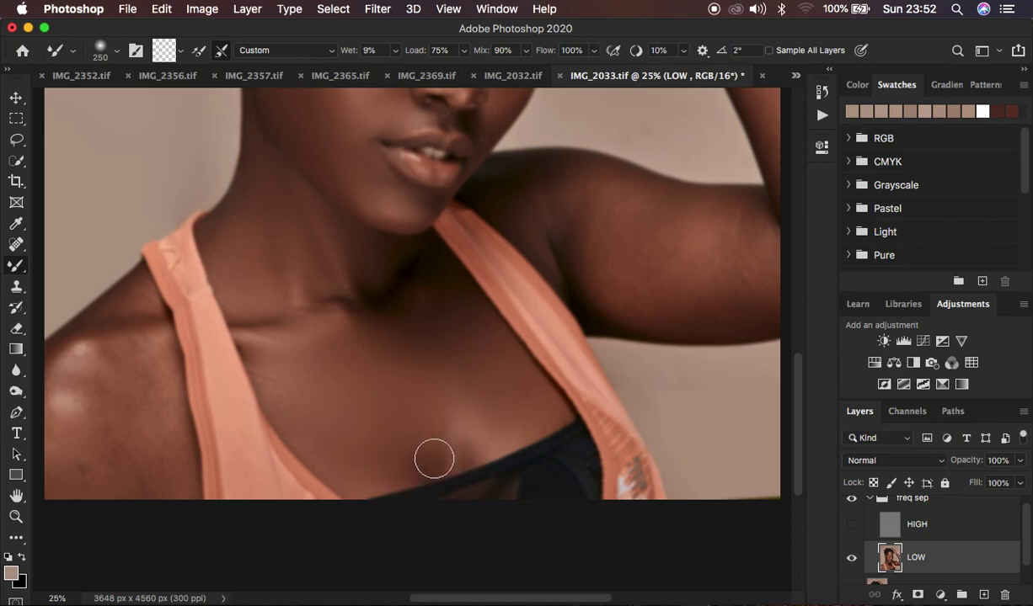
Blend the shoulder, collarbone and raised upper arm tones on the LOW layer with a Mixer Brush of up to 500 px.
mouse_move(160, 415)
mouse_down()
mouse_move(121, 378)
mouse_move(106, 398)
mouse_move(105, 430)
mouse_move(128, 493)
mouse_move(94, 457)
mouse_move(114, 422)
mouse_move(140, 438)
mouse_move(140, 420)
mouse_move(121, 403)
mouse_move(128, 378)
mouse_up()
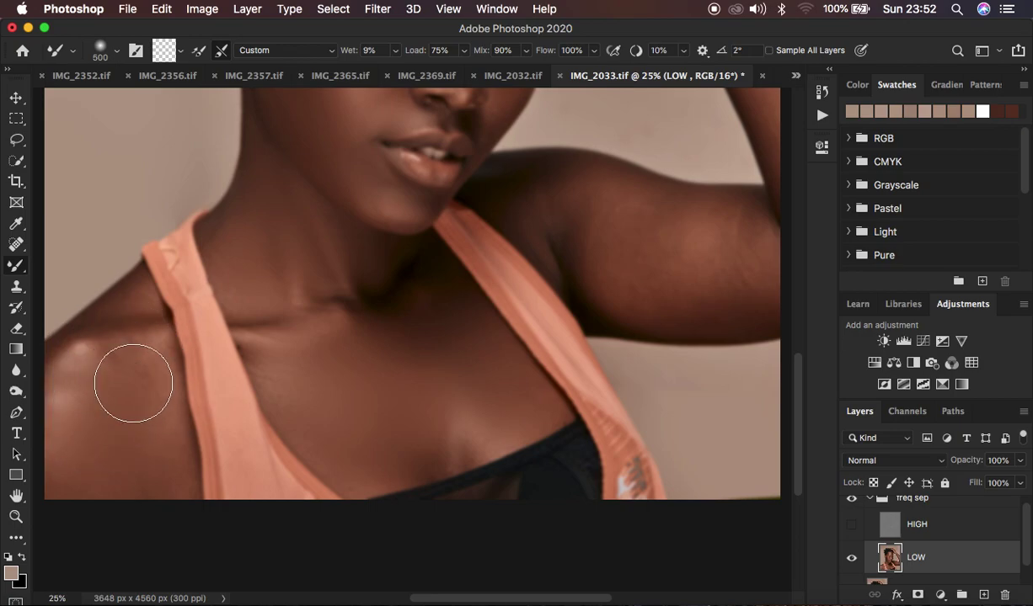
mouse_move(95, 363)
mouse_down()
mouse_move(67, 374)
mouse_move(80, 357)
mouse_move(109, 358)
mouse_move(133, 306)
mouse_move(147, 301)
mouse_move(71, 338)
mouse_move(43, 383)
mouse_move(74, 406)
mouse_up()
mouse_move(308, 303)
mouse_down()
mouse_move(249, 295)
mouse_move(294, 335)
mouse_move(305, 302)
mouse_move(354, 293)
mouse_up()
scroll(447, 278, right, 5)
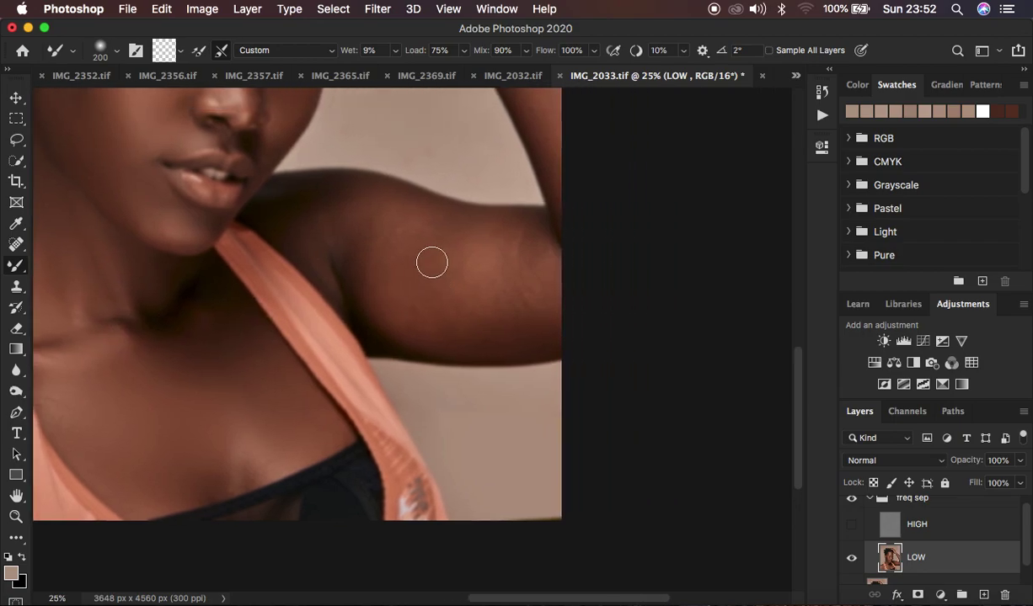
scroll(435, 267, right, 3)
mouse_move(430, 261)
mouse_down()
mouse_move(319, 232)
mouse_move(473, 260)
mouse_move(362, 285)
mouse_move(486, 328)
mouse_move(472, 274)
mouse_move(383, 311)
mouse_move(284, 231)
mouse_move(358, 233)
mouse_up()
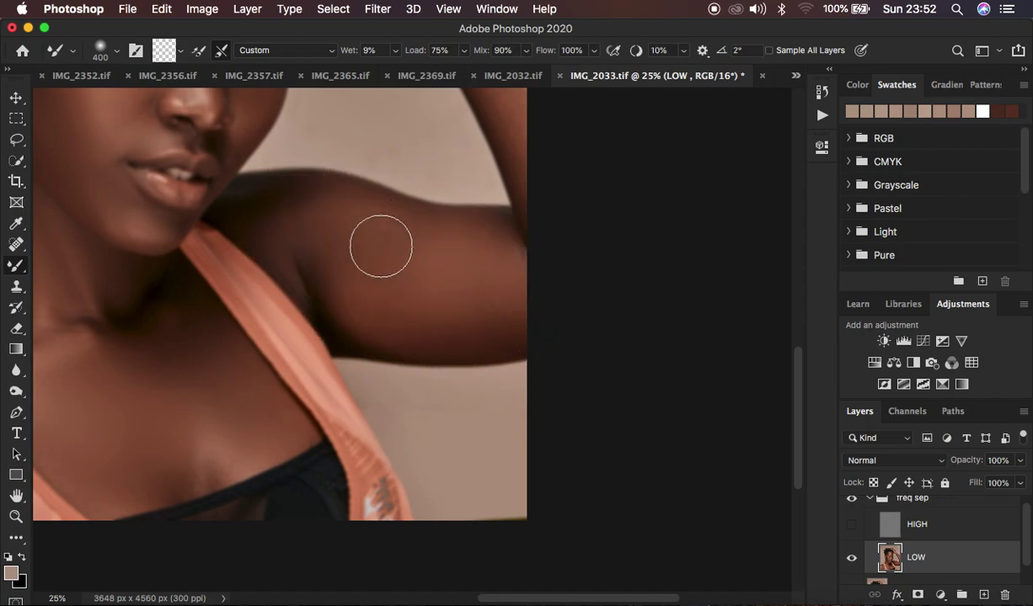
Smooth the tones along the raised forearm and the hand with a 175 px Mixer Brush.
scroll(421, 236, up, 5)
key(bracketleft)
key(bracketleft)
key(bracketleft)
key(bracketleft)
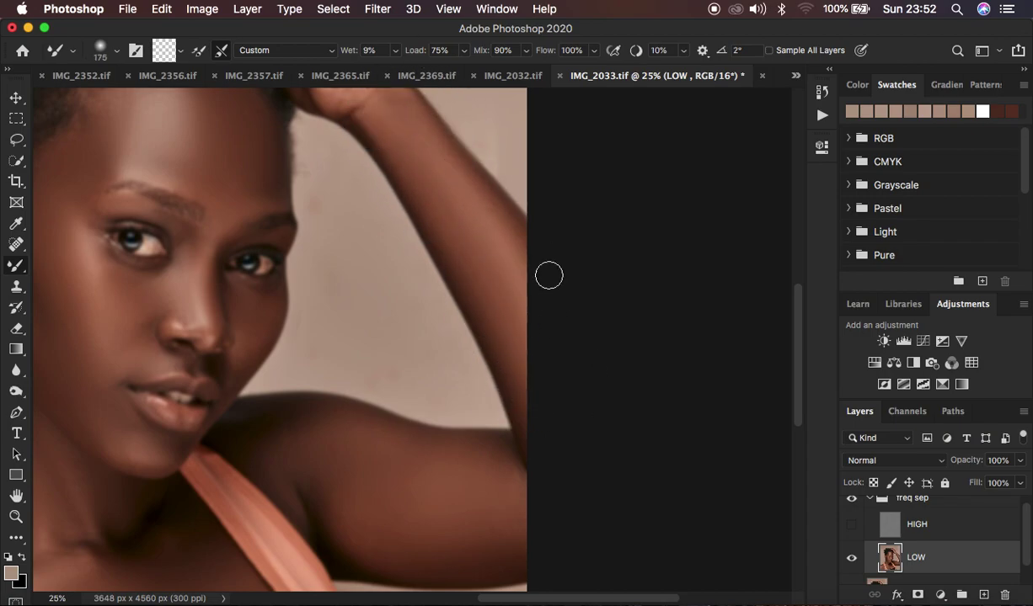
scroll(548, 275, up, 3)
drag(442, 276, 342, 135)
scroll(354, 194, up, 6)
mouse_move(369, 232)
mouse_down()
mouse_move(415, 258)
mouse_move(474, 385)
mouse_up()
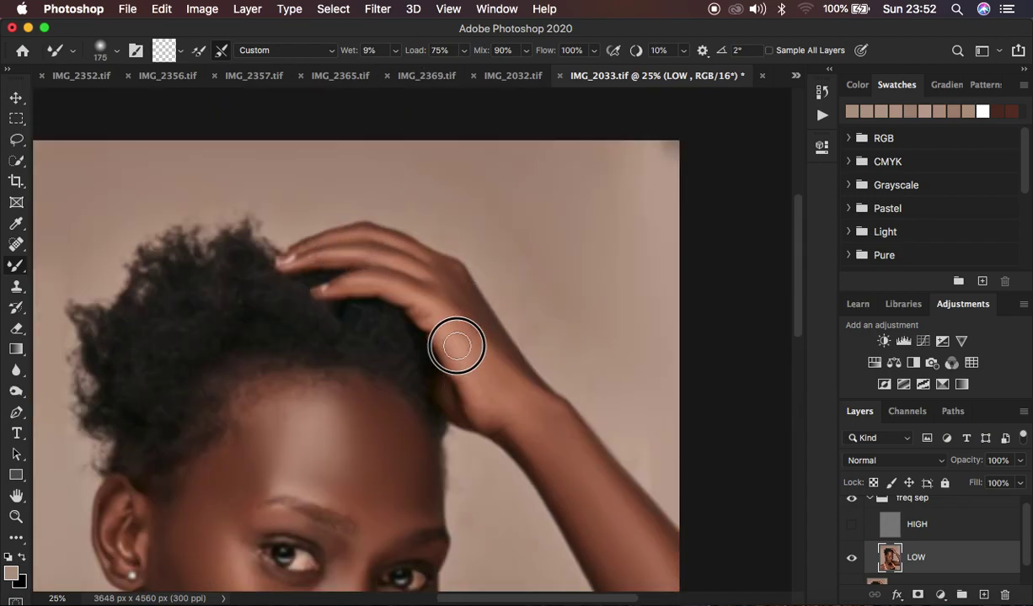
key(bracketright)
key(bracketright)
scroll(258, 526, down, 8)
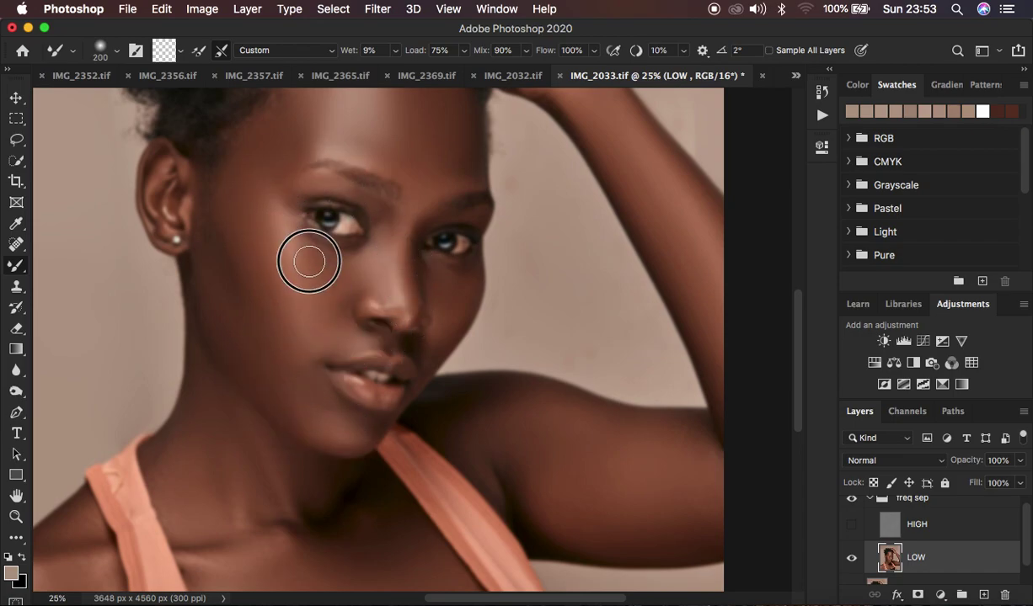
Show the HIGH layer again and compare the full portrait with and without the freq sep group.
click(850, 524)
key(super+minus)
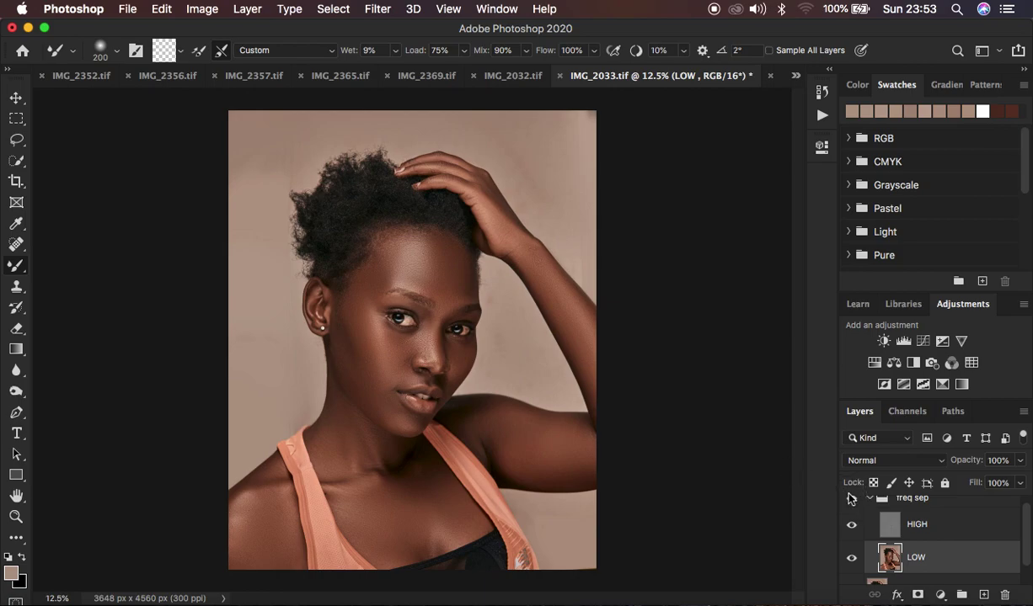
click(854, 508)
click(854, 508)
click(854, 508)
click(854, 508)
click(852, 502)
click(852, 502)
click(853, 502)
click(852, 502)
click(852, 502)
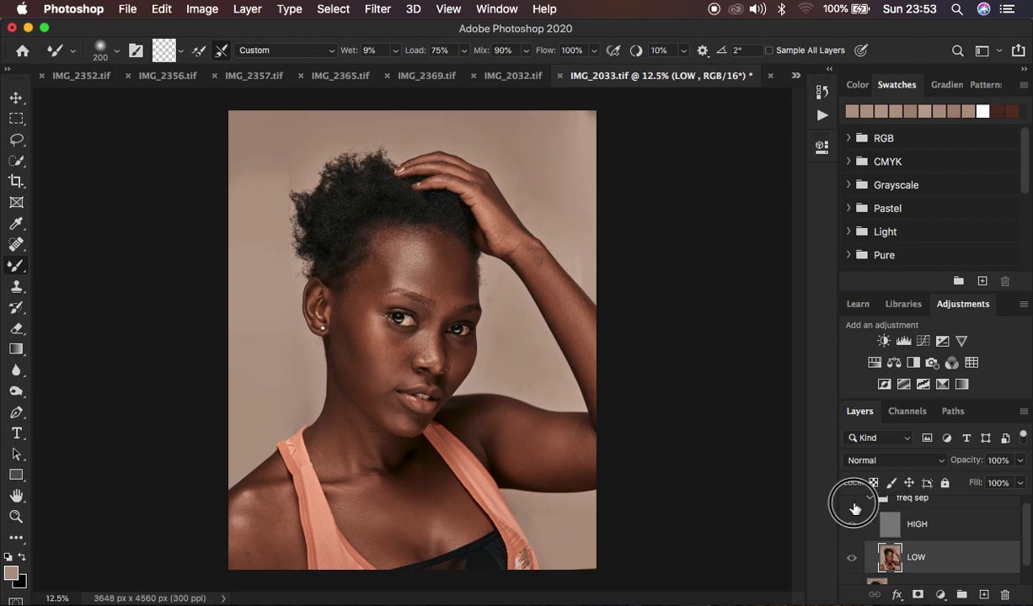
click(852, 502)
click(852, 502)
click(852, 502)
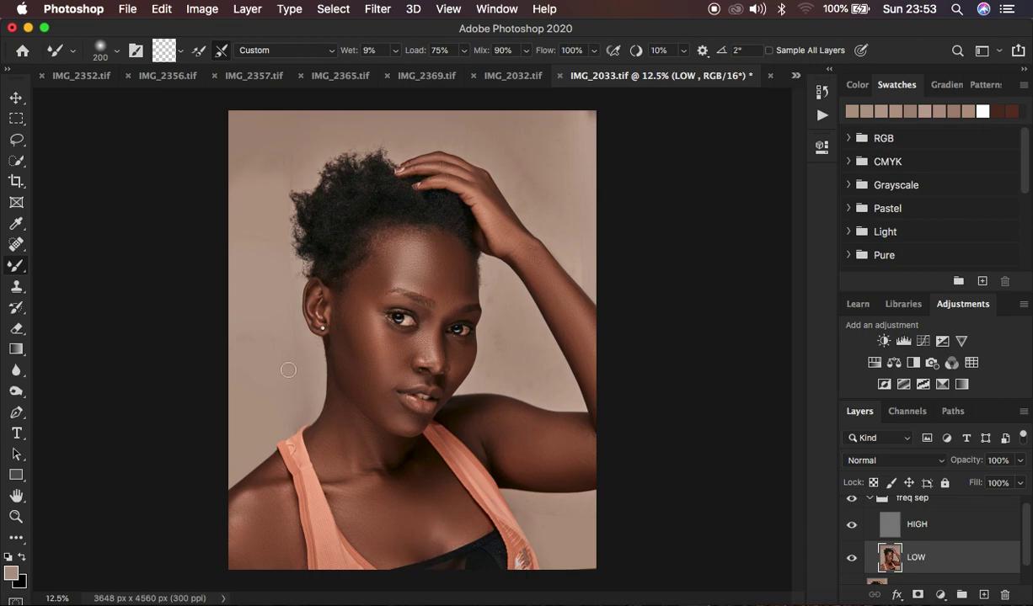
Lasso the forehead on the LOW layer with a 22 px feather, apply a 21.9 px Gaussian Blur to it and deselect.
click(16, 139)
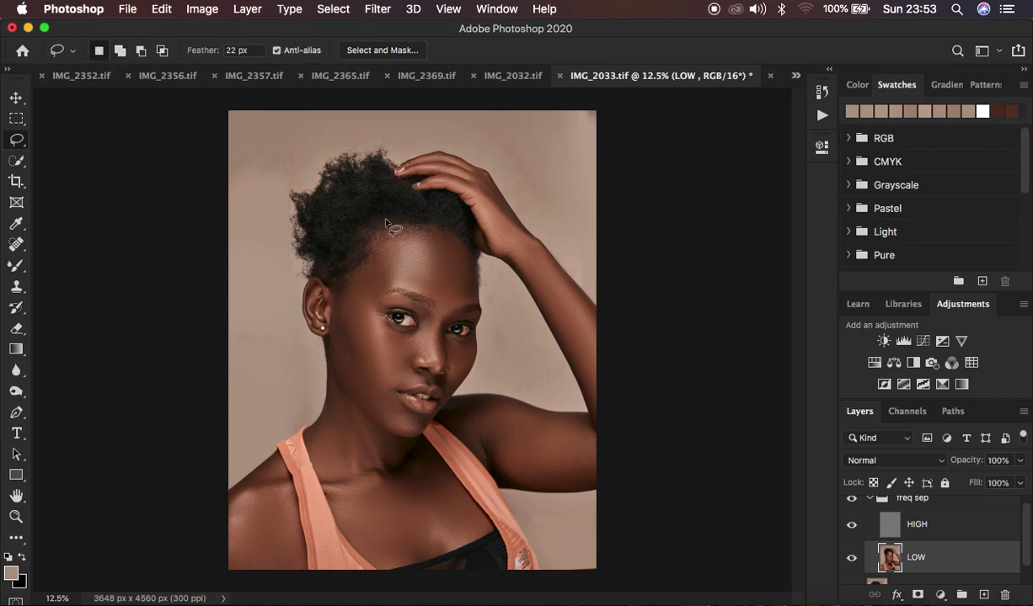
key(super+equal)
key(super+equal)
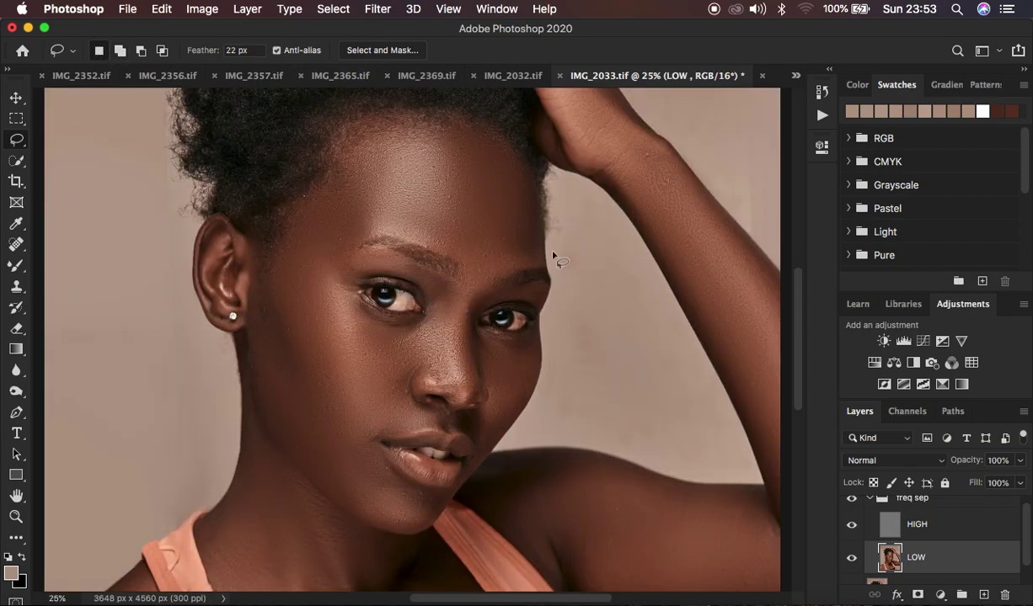
scroll(553, 255, up, 3)
mouse_move(387, 220)
mouse_down()
mouse_move(474, 218)
mouse_move(530, 240)
mouse_move(545, 258)
mouse_move(560, 359)
mouse_move(491, 385)
mouse_move(479, 358)
mouse_move(405, 329)
mouse_move(353, 355)
mouse_move(317, 357)
mouse_move(320, 308)
mouse_move(368, 265)
mouse_move(379, 215)
mouse_up()
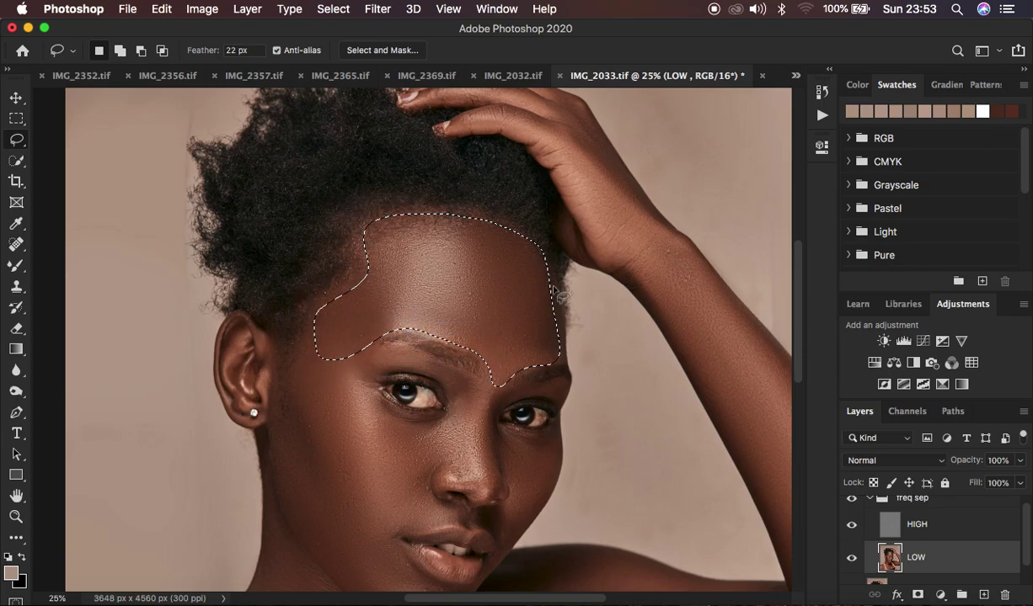
click(378, 8)
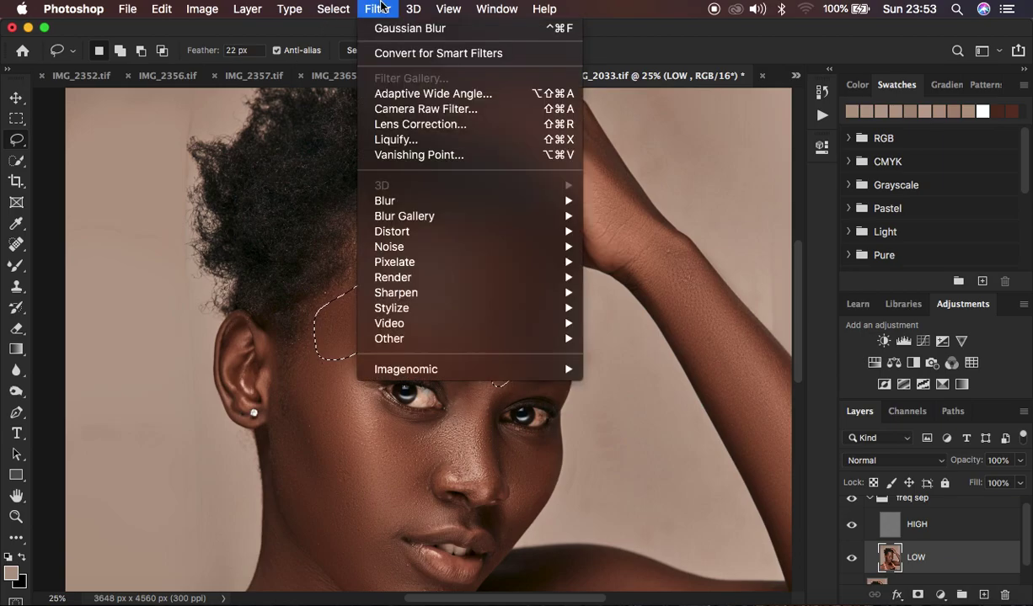
mouse_move(445, 201)
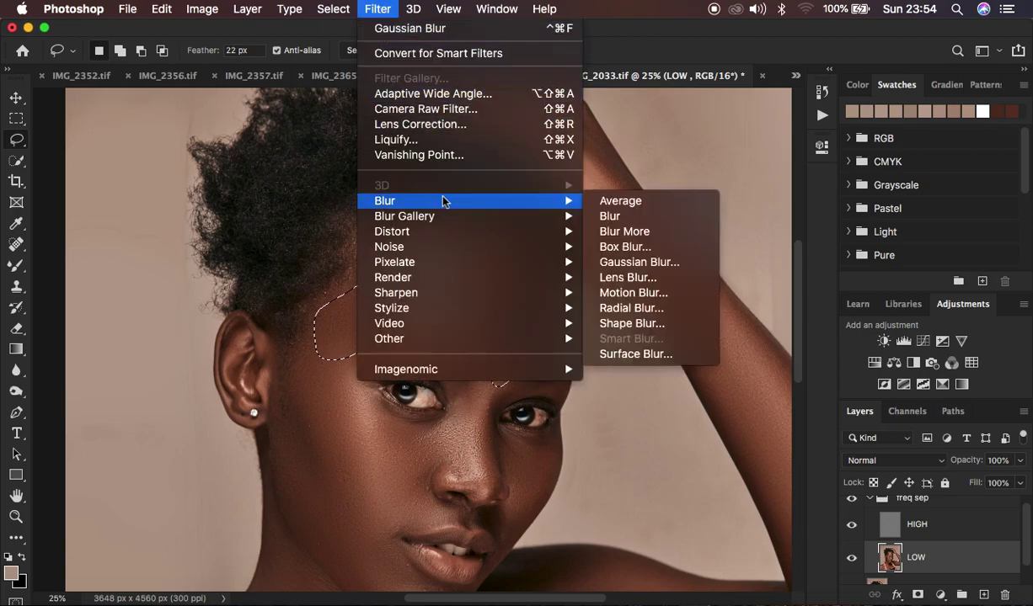
click(657, 262)
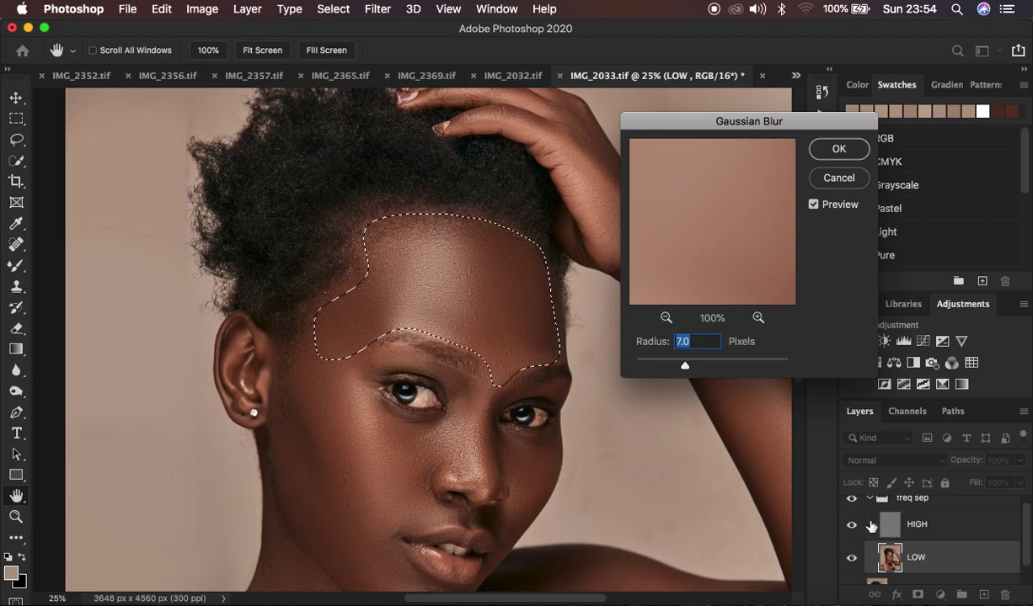
drag(683, 368, 692, 369)
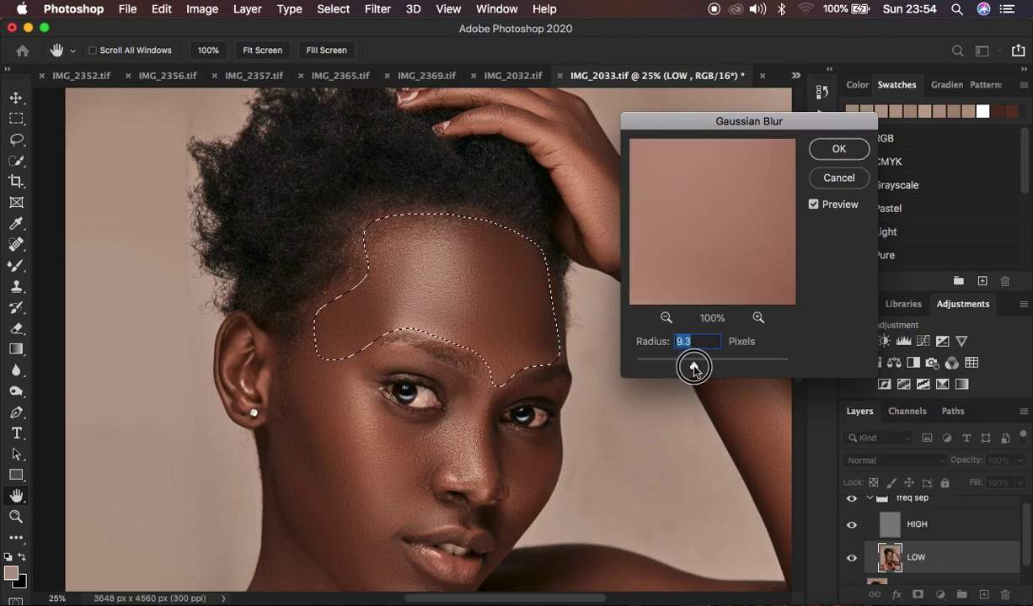
drag(698, 368, 703, 368)
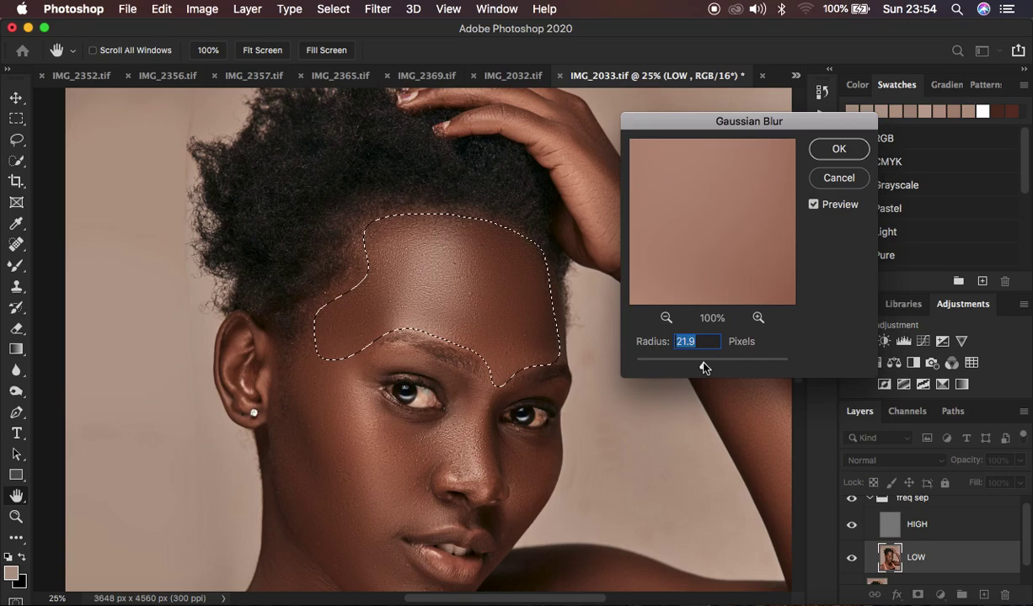
click(843, 160)
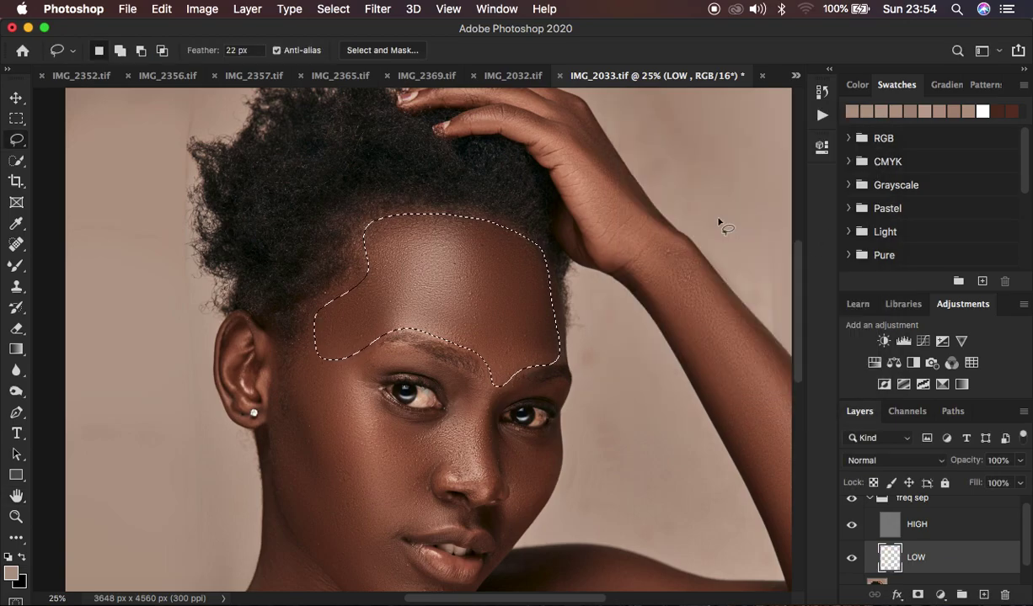
scroll(675, 242, down, 5)
key(cmd+d)
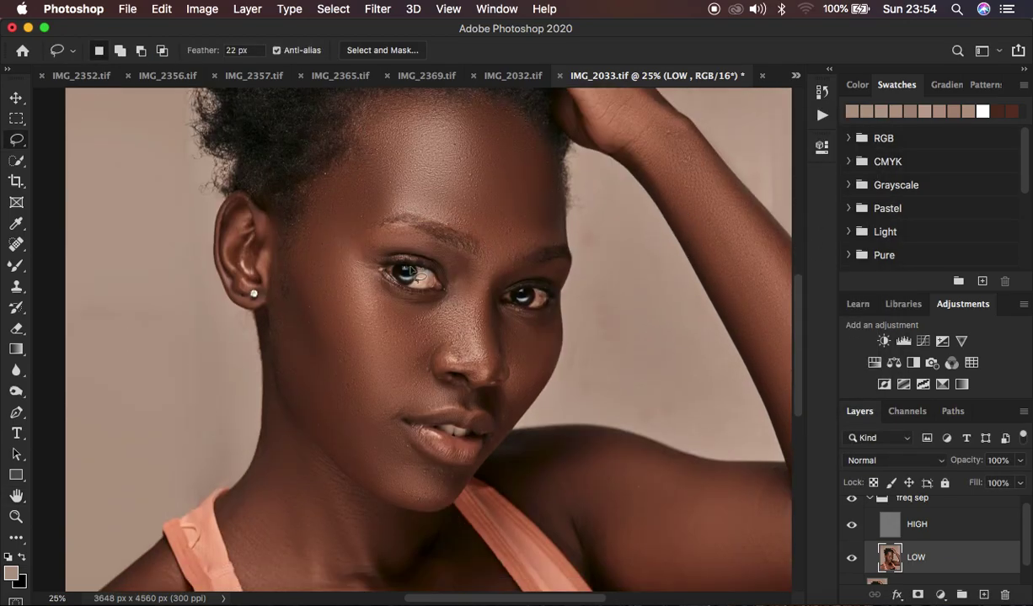
Lasso the temple beside the eye, repeat the Gaussian Blur on it and deselect.
mouse_move(313, 229)
mouse_down()
mouse_move(314, 304)
mouse_move(346, 385)
mouse_move(374, 365)
mouse_move(344, 291)
mouse_move(342, 205)
mouse_up()
right_click(332, 305)
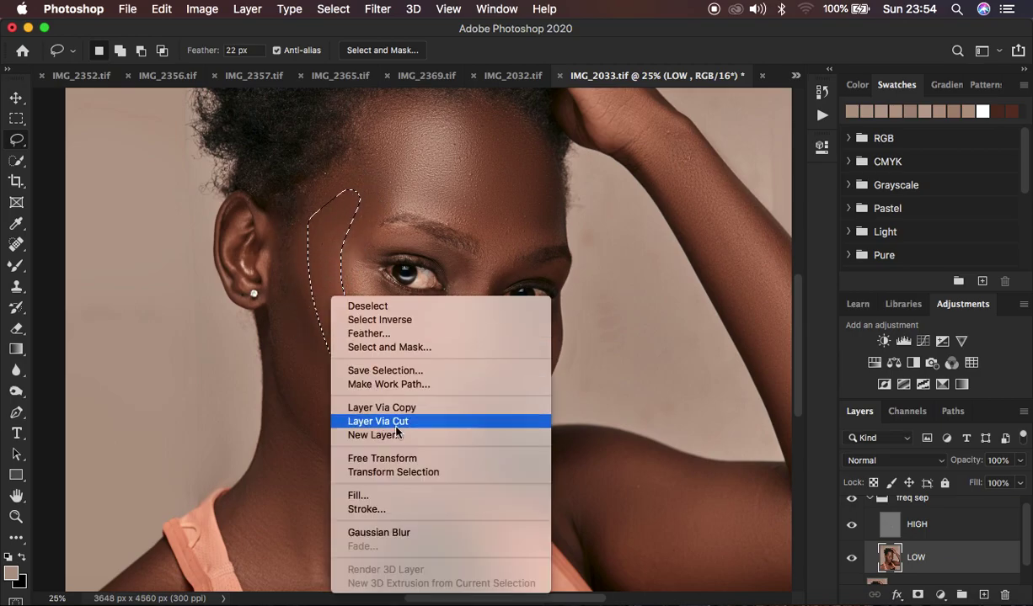
click(423, 531)
key(cmd+d)
Repeat the Gaussian Blur on a lassoed cheek area below the ear and accept a Fade of 100% opacity in Normal mode.
mouse_move(281, 303)
mouse_down()
mouse_move(315, 312)
mouse_move(357, 375)
mouse_move(378, 433)
mouse_move(371, 464)
mouse_move(314, 423)
mouse_move(283, 326)
mouse_up()
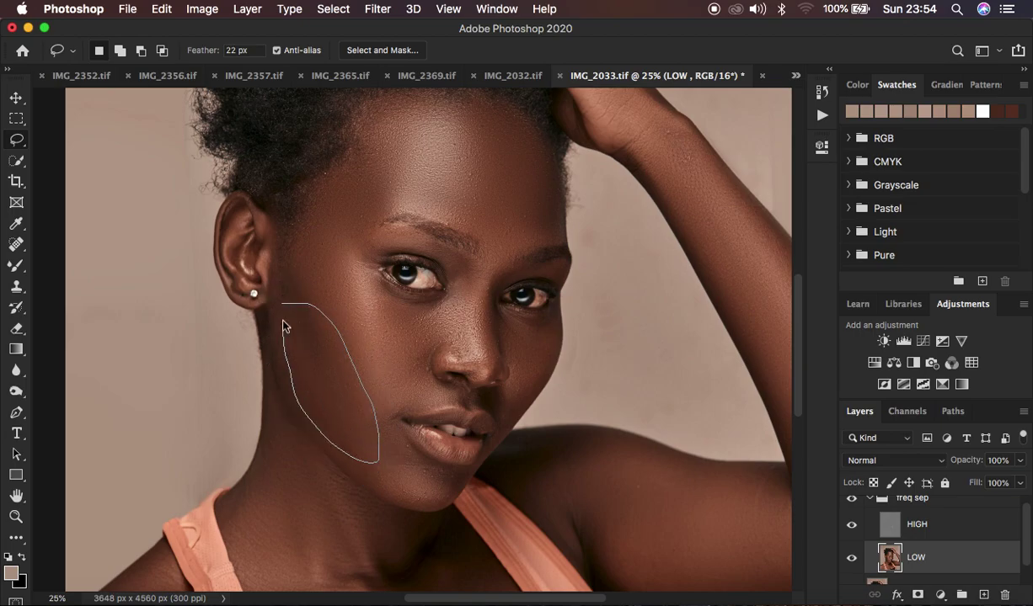
right_click(328, 383)
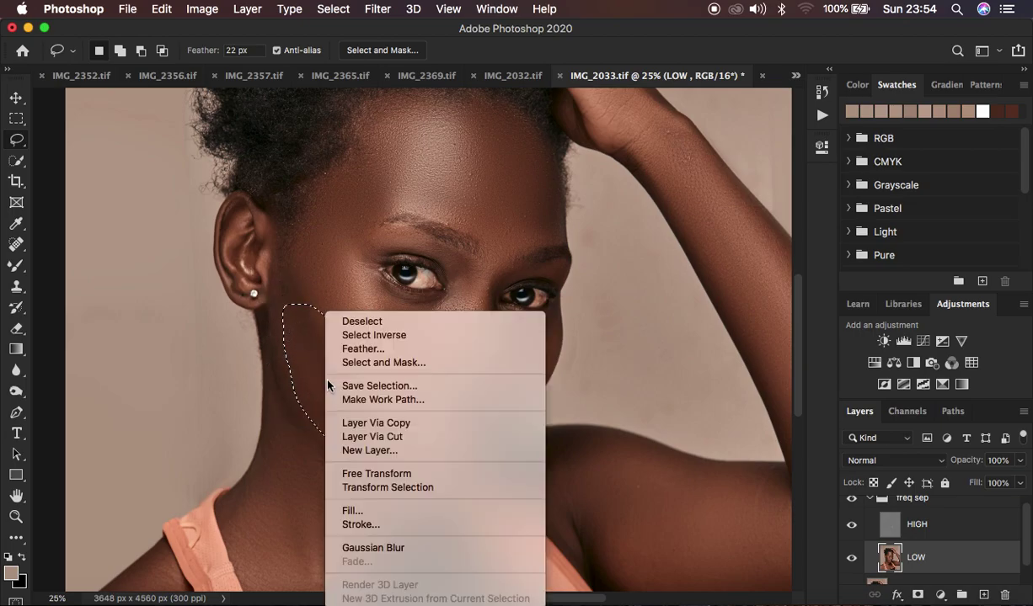
click(394, 549)
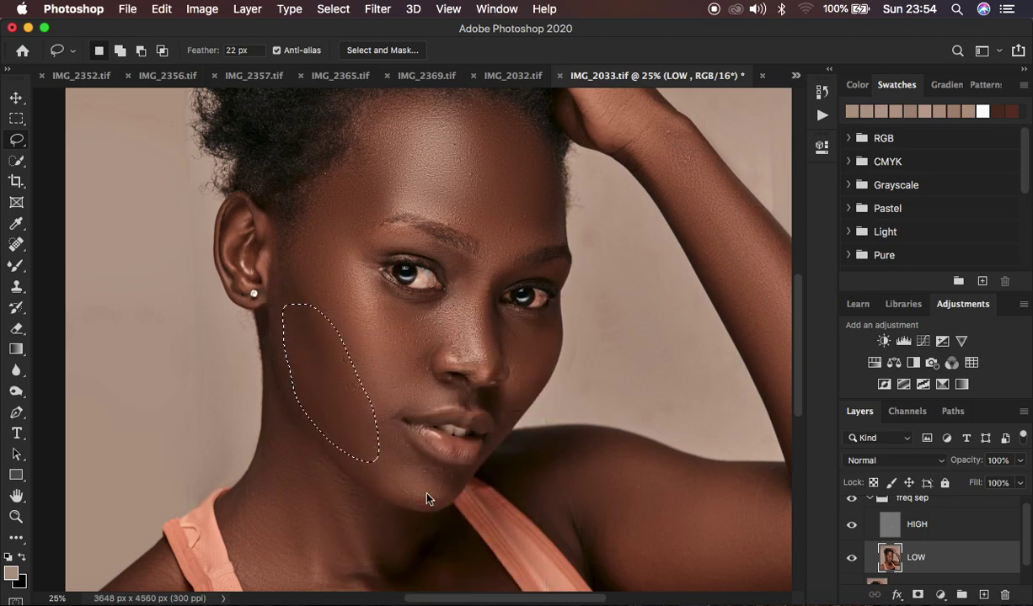
right_click(346, 408)
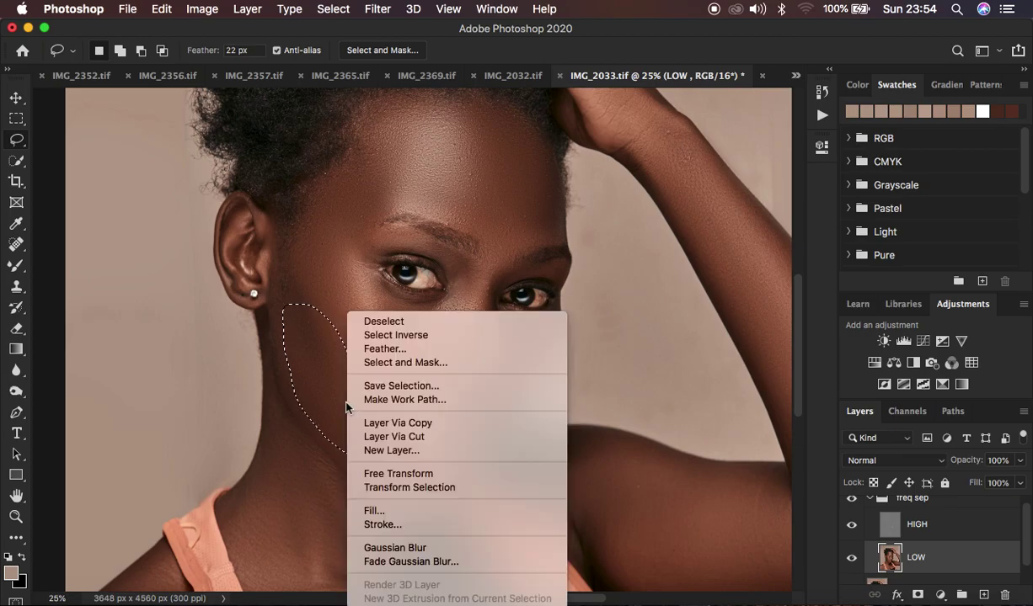
click(413, 561)
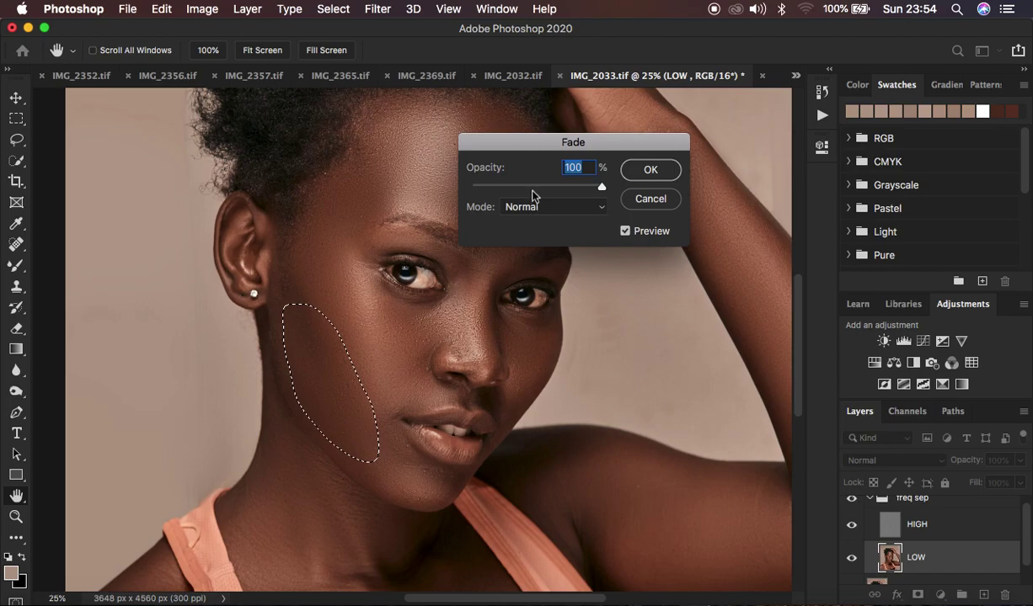
click(652, 169)
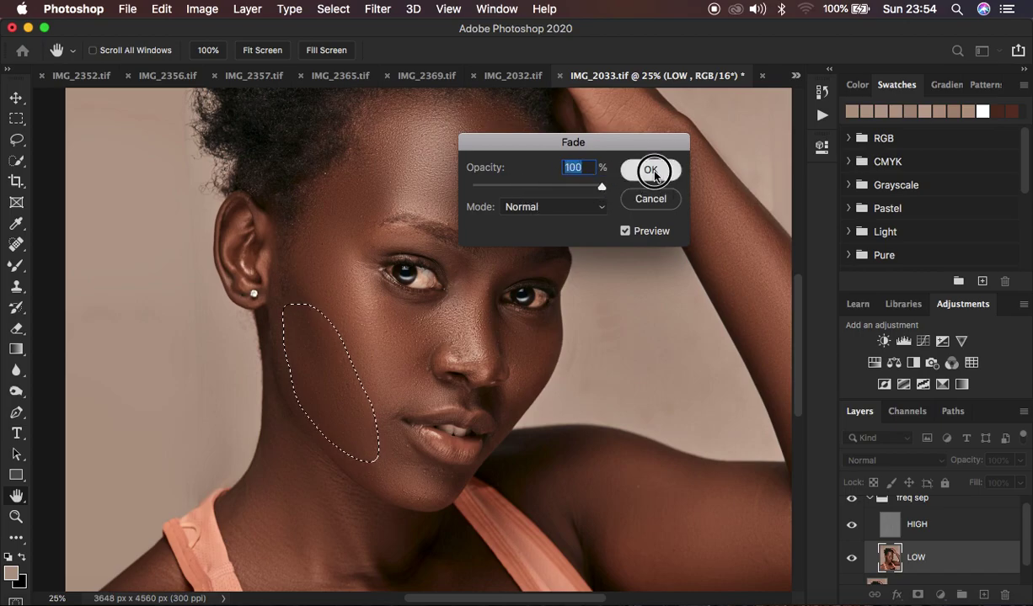
key(super+minus)
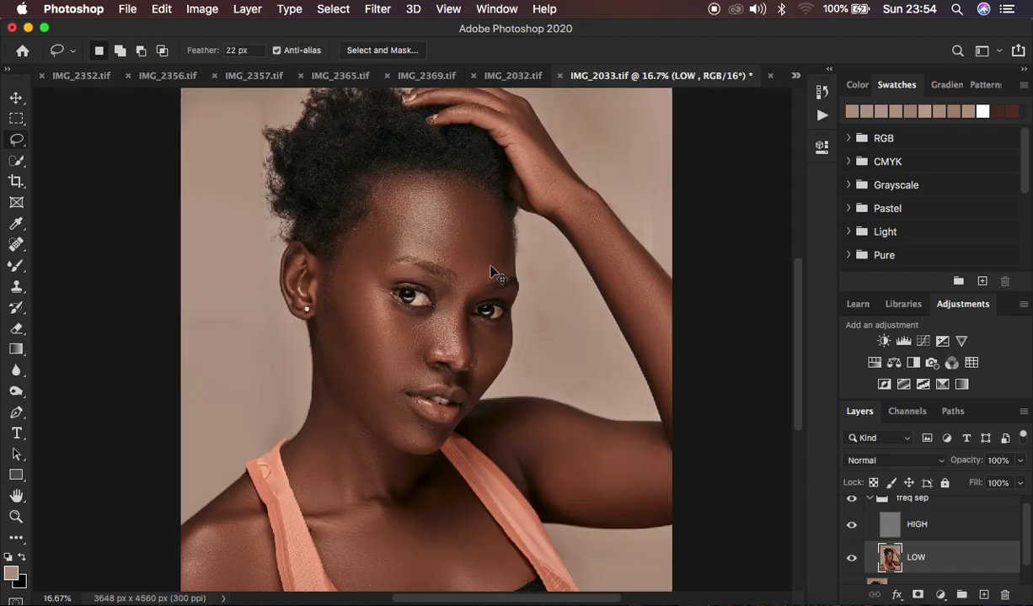
Lasso the side of the nose and the narrow far cheek in turn, repeating the Gaussian Blur on each.
key(super+equal)
mouse_move(443, 258)
mouse_down()
mouse_move(470, 276)
mouse_move(470, 350)
mouse_move(453, 356)
mouse_move(421, 342)
mouse_move(421, 323)
mouse_move(460, 282)
mouse_up()
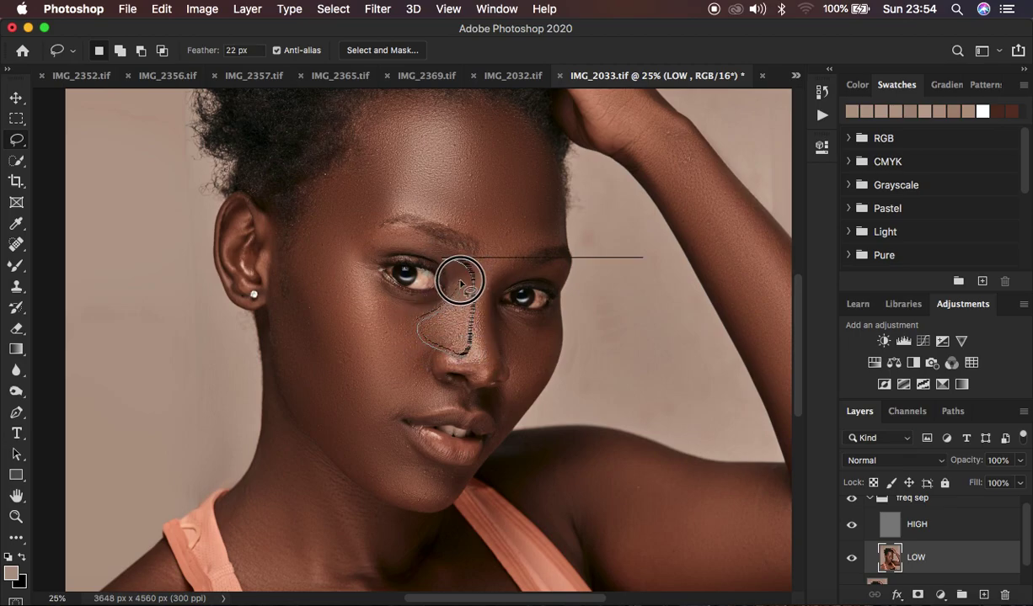
right_click(461, 322)
click(535, 545)
mouse_move(502, 319)
mouse_down()
mouse_move(554, 336)
mouse_move(546, 374)
mouse_move(517, 415)
mouse_move(497, 420)
mouse_move(514, 384)
mouse_move(500, 336)
mouse_up()
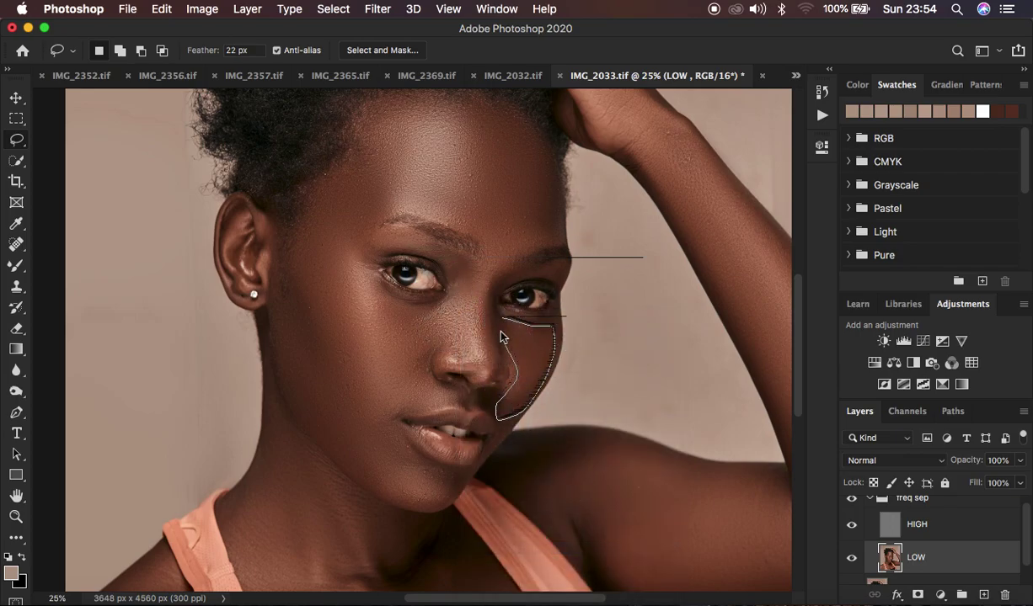
right_click(525, 363)
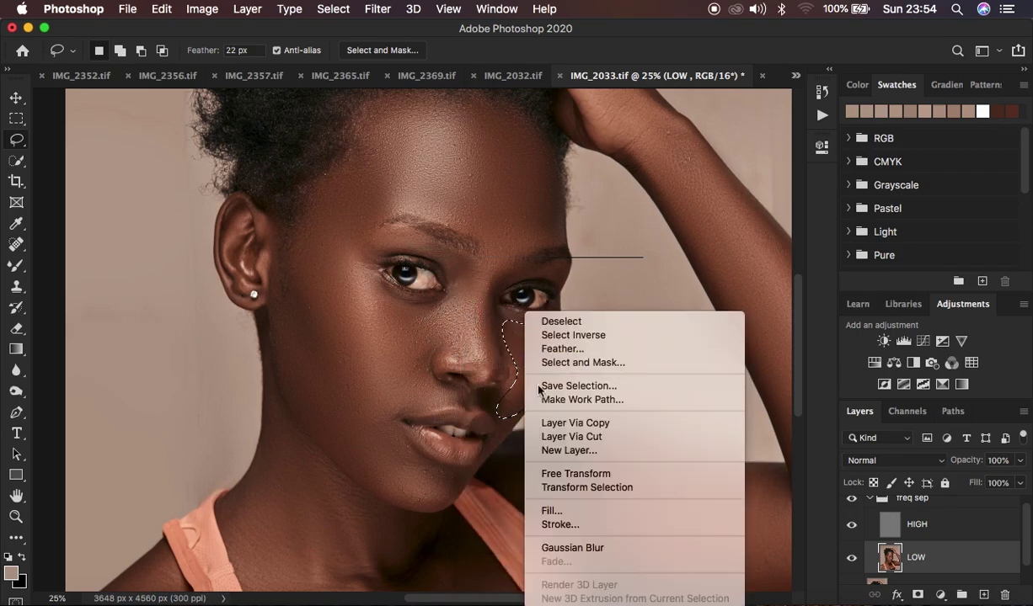
click(581, 548)
Lasso the chin and jaw area around the mouth corner, repeat the Gaussian Blur on it and deselect.
mouse_move(372, 419)
mouse_down()
mouse_move(342, 442)
mouse_move(365, 481)
mouse_move(419, 511)
mouse_move(446, 502)
mouse_up()
mouse_move(438, 473)
mouse_down()
mouse_move(416, 452)
mouse_move(375, 398)
mouse_up()
right_click(383, 447)
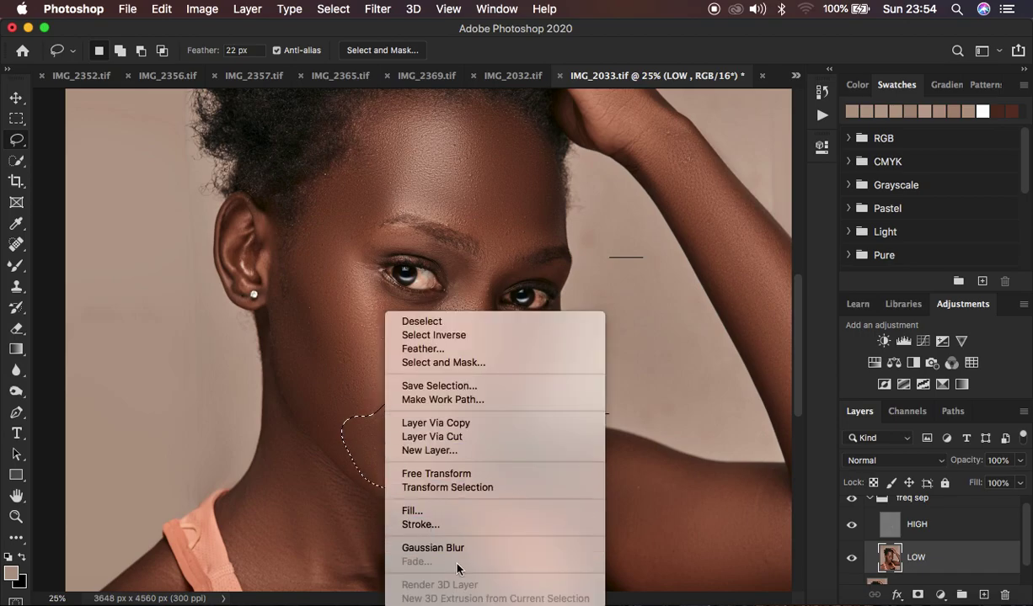
click(436, 548)
key(super+d)
Lasso the cheek area under the near eye beside the nose, repeat the Gaussian Blur on it and deselect.
mouse_move(364, 278)
mouse_down()
mouse_move(389, 335)
mouse_move(430, 352)
mouse_move(449, 315)
mouse_move(373, 286)
mouse_up()
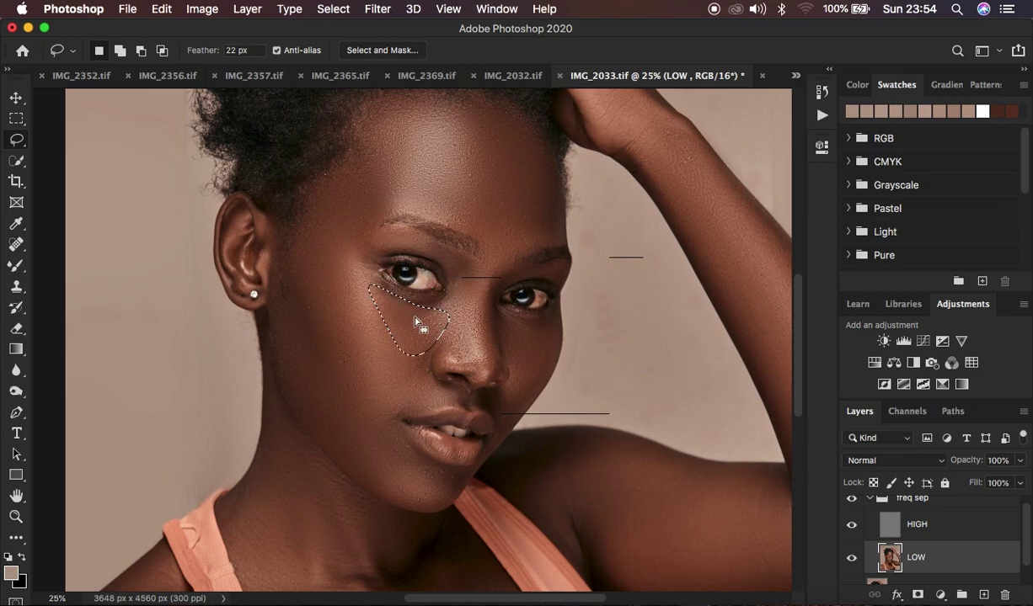
right_click(416, 311)
click(499, 547)
key(super+d)
scroll(602, 337, down, 5)
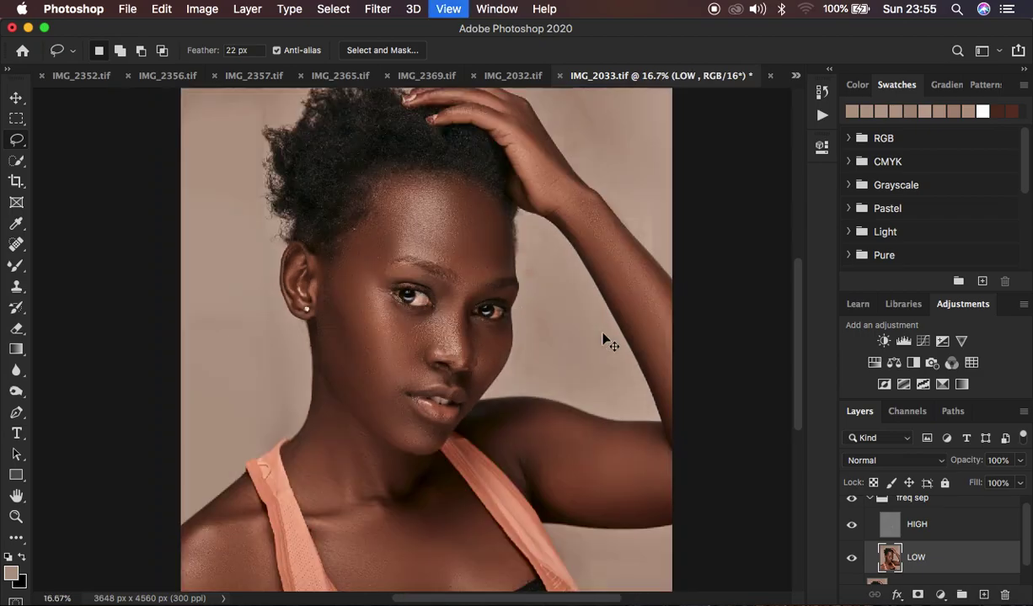
Select the HIGH layer and set up the Clone Stamp tool with its sample source kept on Current Layer.
scroll(602, 337, up, 3)
key(super+minus)
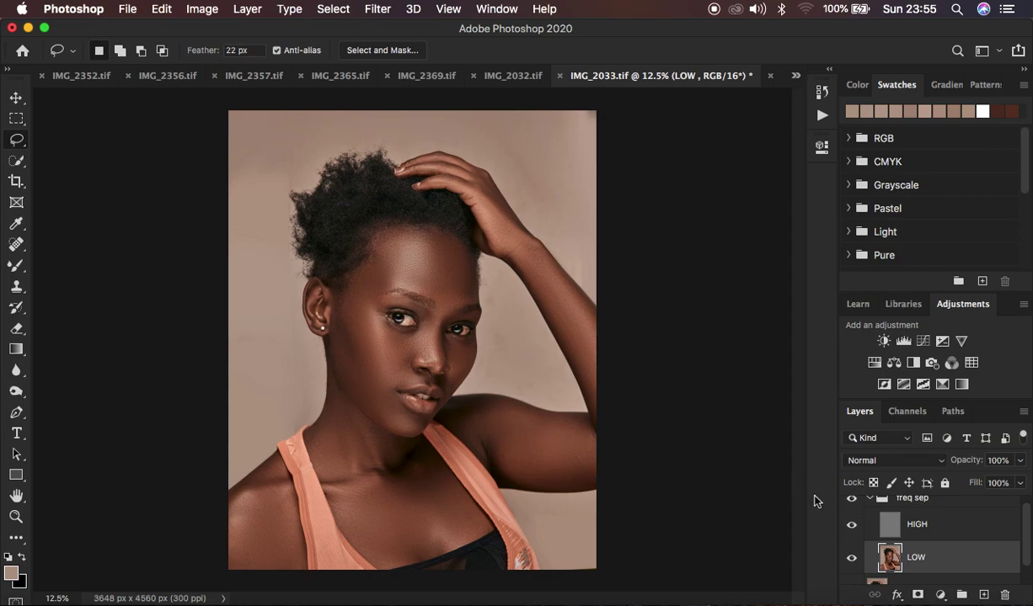
click(922, 525)
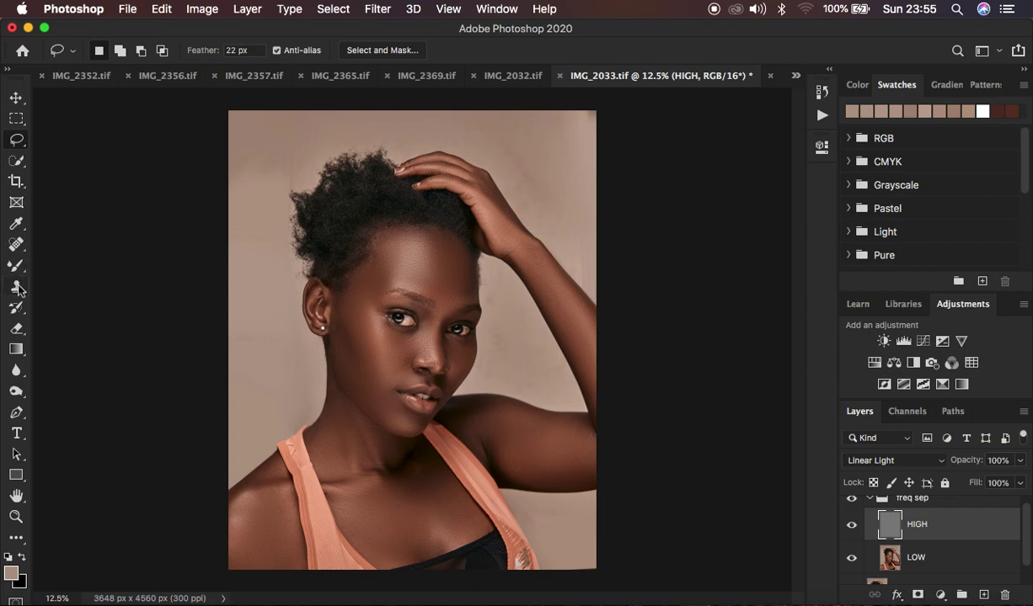
click(17, 287)
click(115, 53)
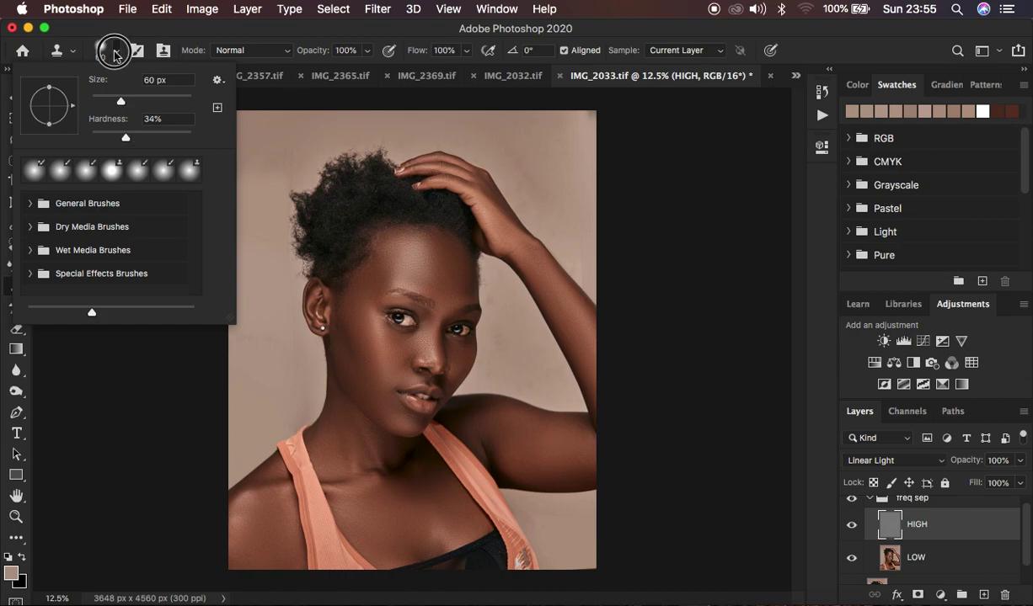
click(115, 54)
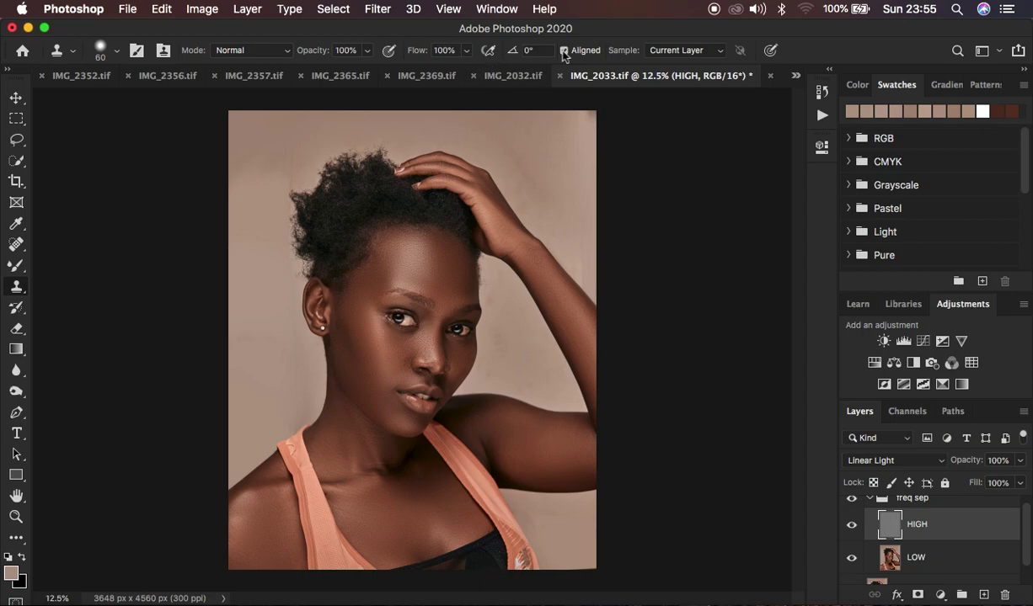
click(665, 52)
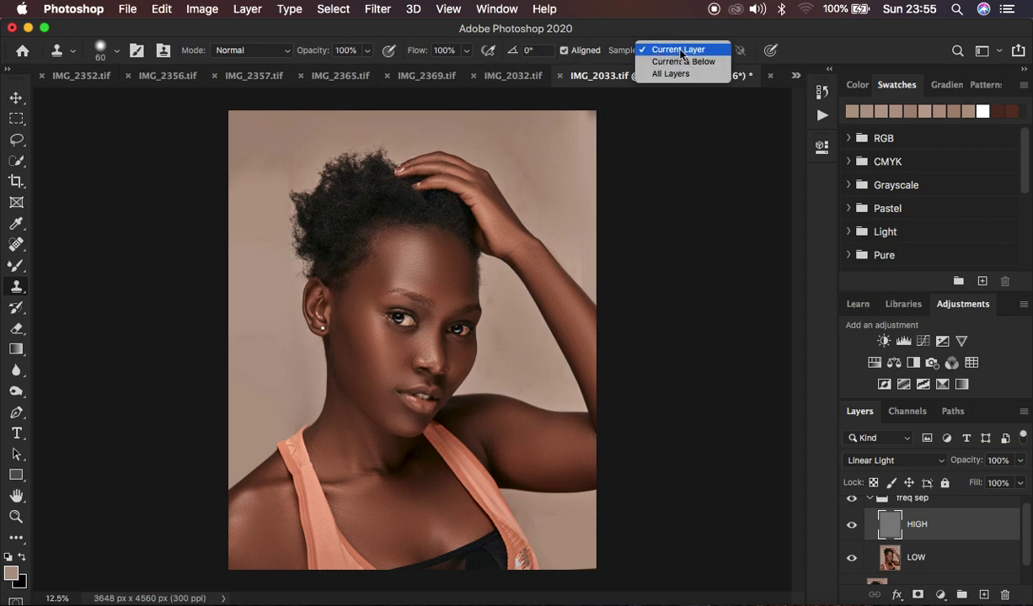
click(679, 51)
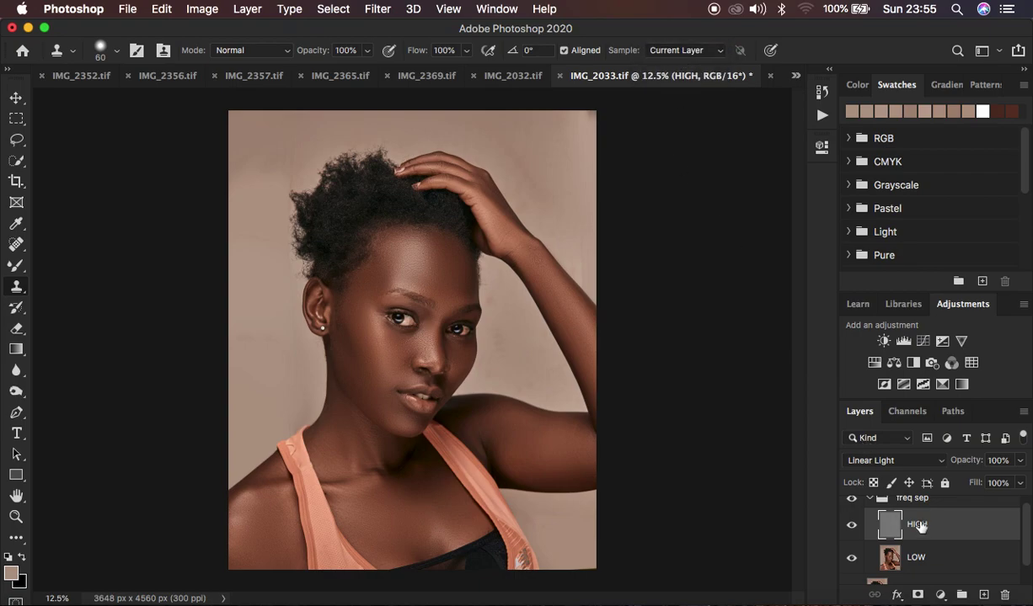
Clone clean skin texture over the pale speck on the cheek near the ear with a 30 px stamp.
key(super+plus)
key(super+plus)
key(super+plus)
key(super+plus)
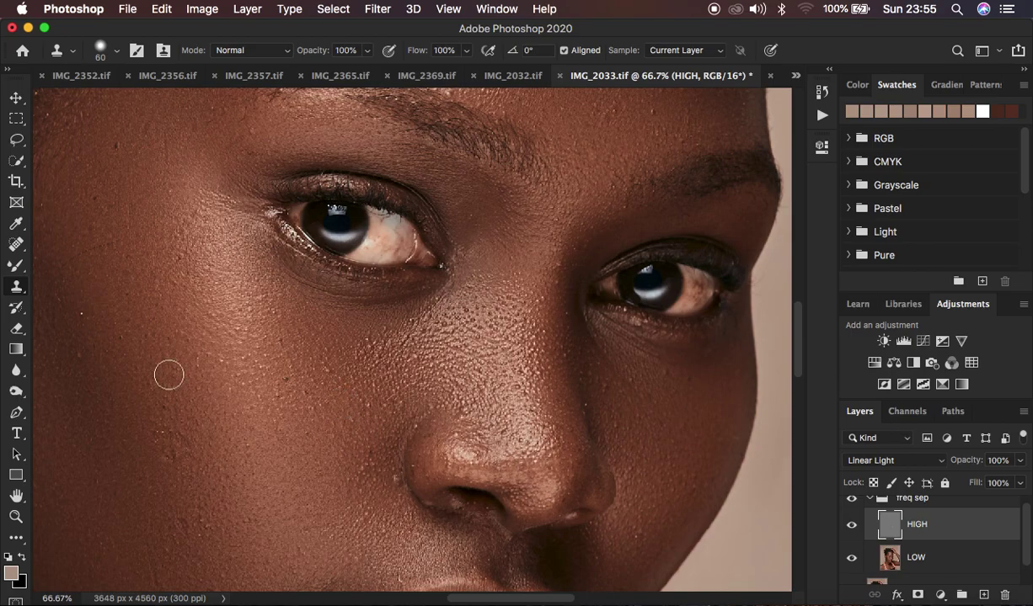
scroll(185, 341, left, 5)
scroll(185, 341, down, 3)
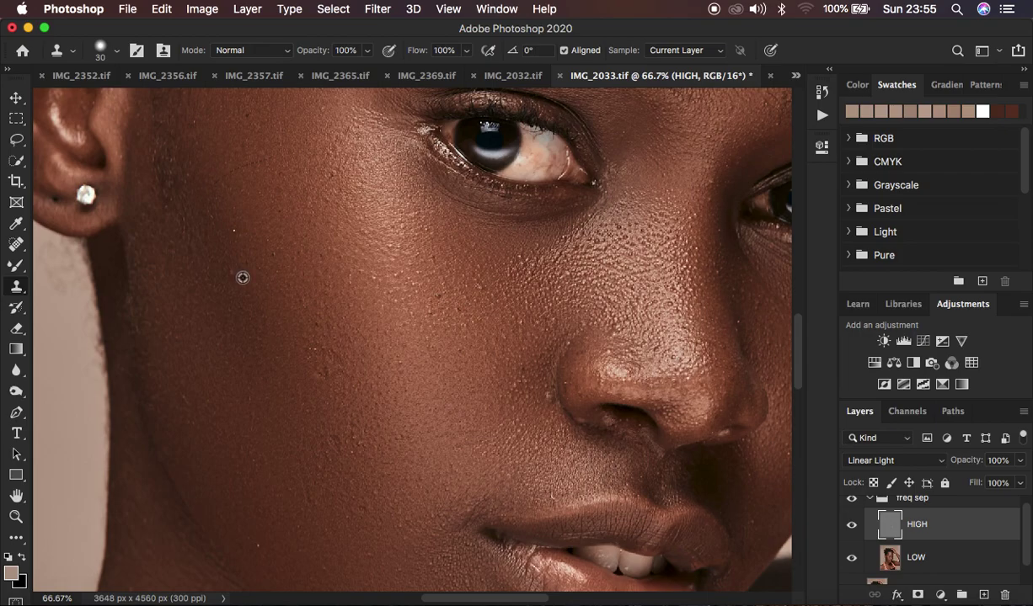
alt+click(243, 278)
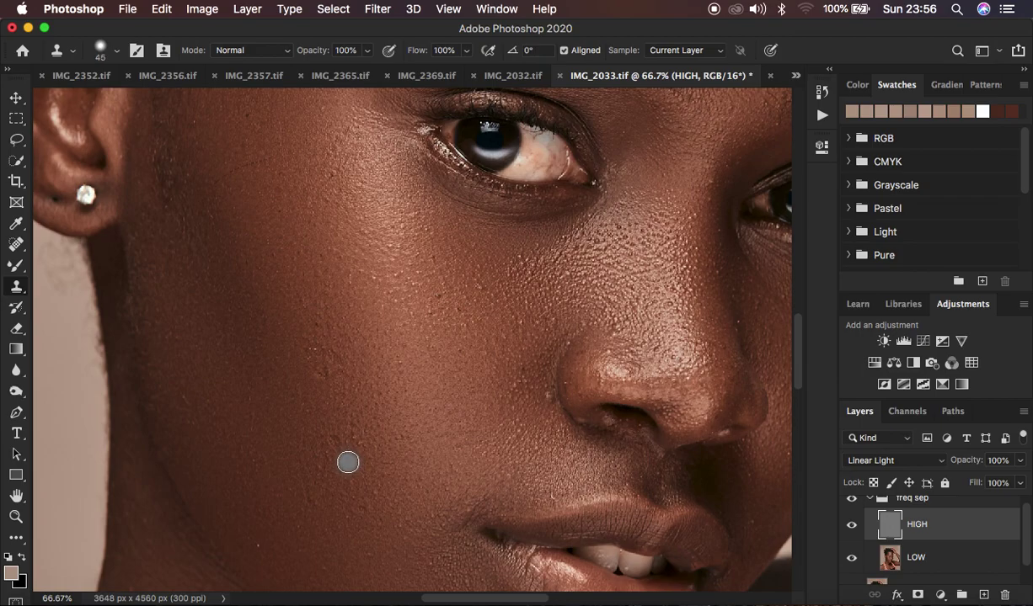
Clone clean texture over the bumps on the lower cheek with a 45 px stamp, checking the nose, forehead and mouth area as well.
alt+click(345, 464)
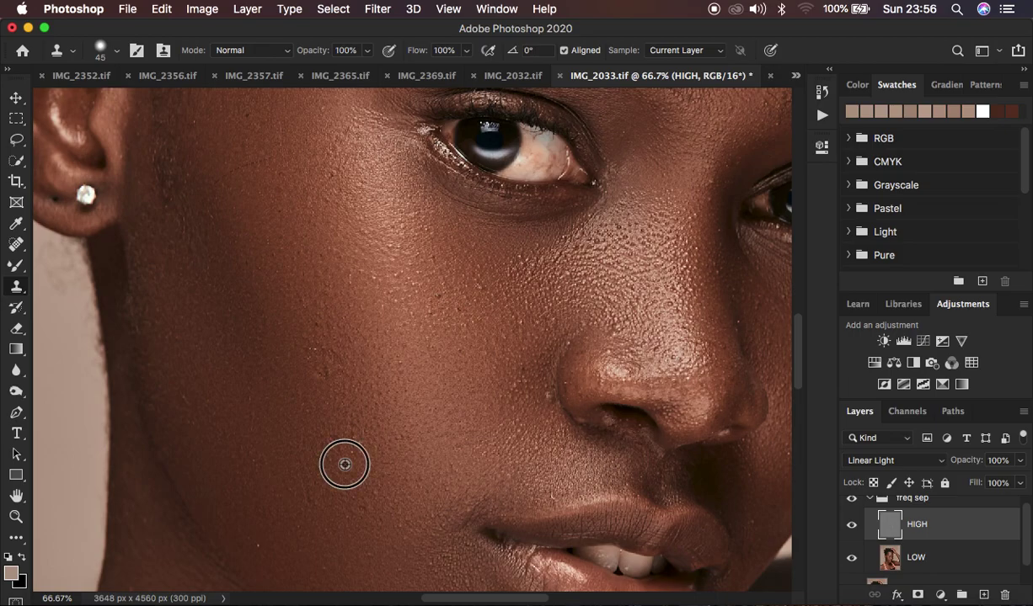
drag(336, 440, 337, 444)
alt+click(345, 403)
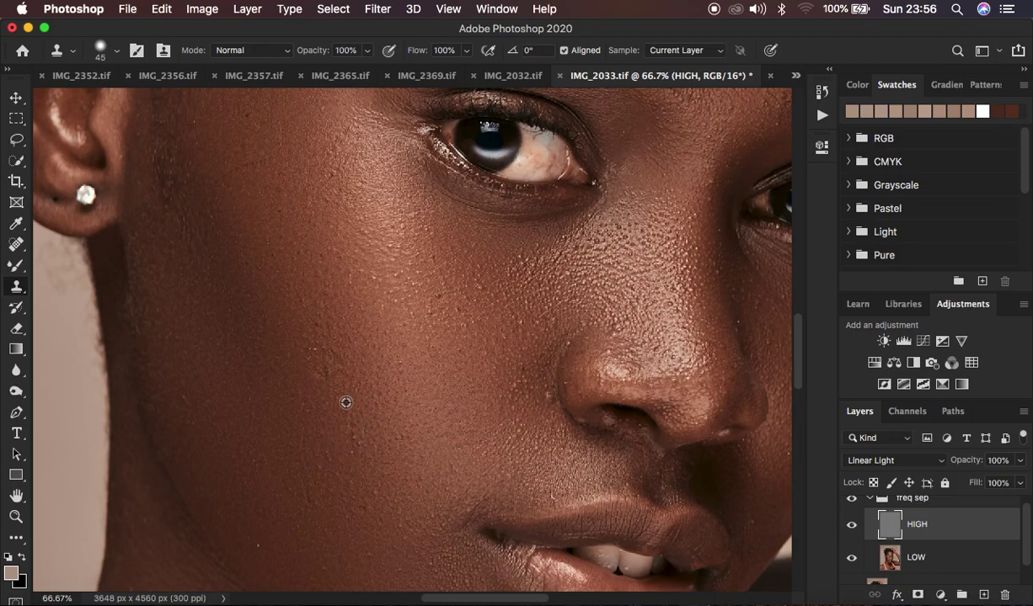
click(322, 361)
click(334, 500)
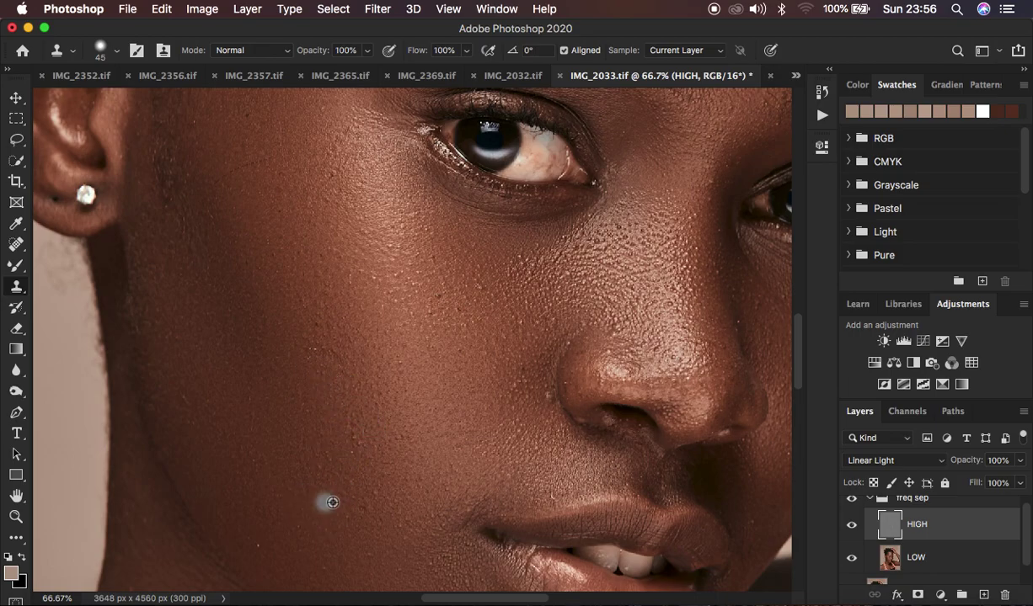
click(324, 462)
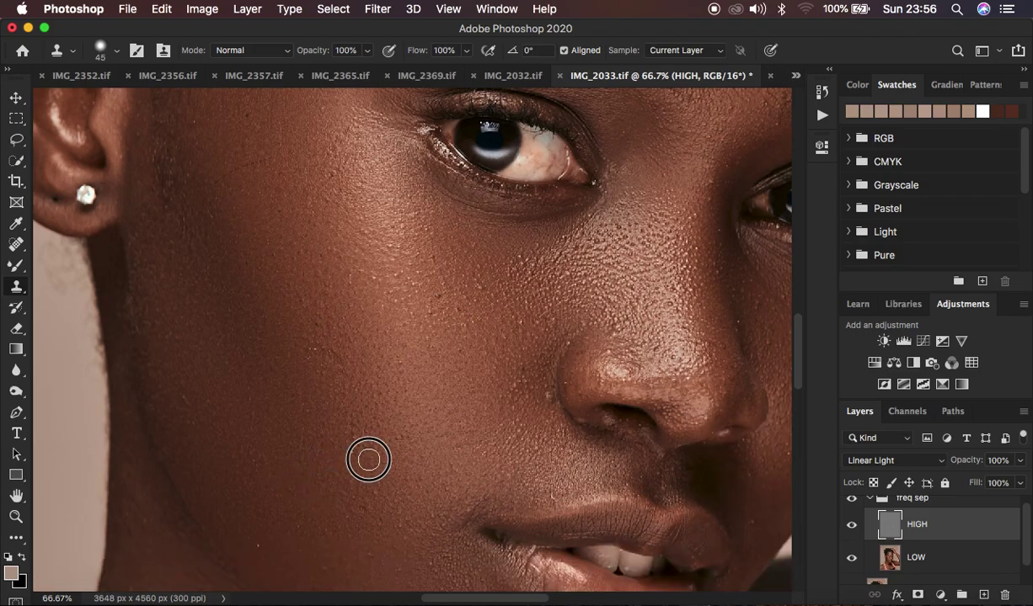
alt+click(353, 380)
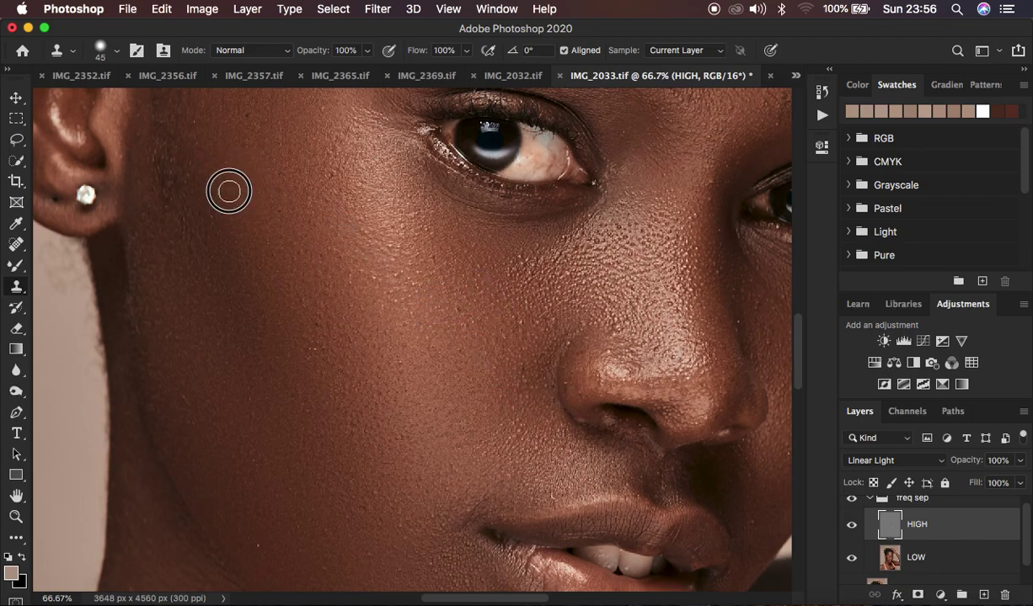
key(super+h)
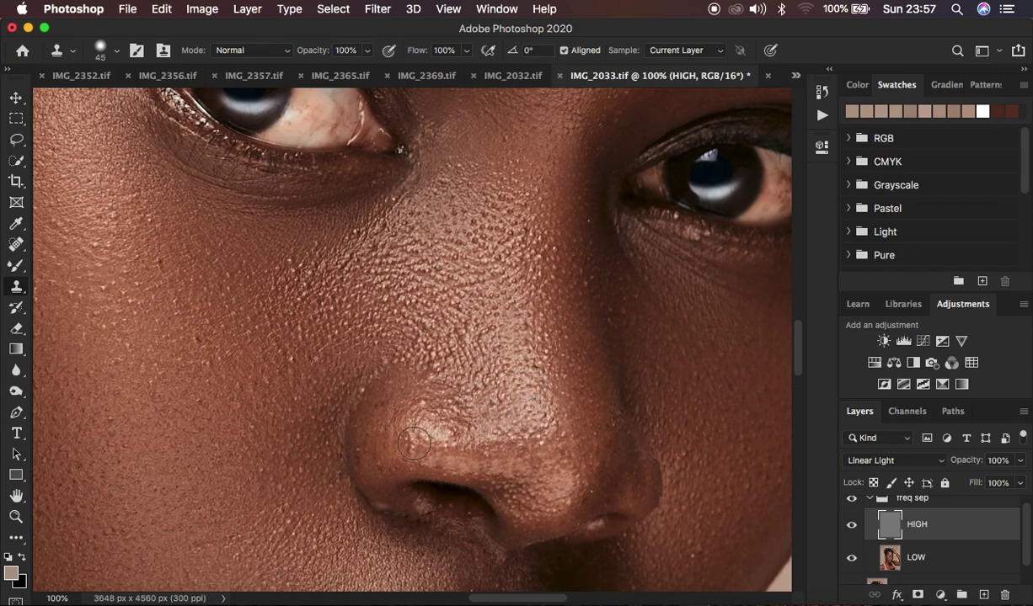
key(super+minus)
scroll(600, 411, up, 5)
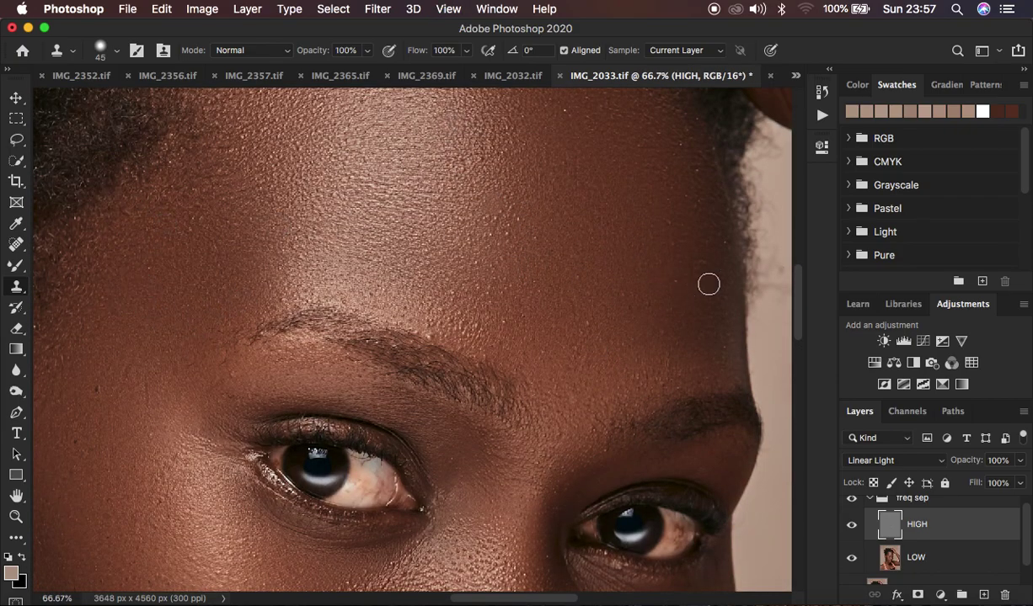
scroll(562, 375, down, 8)
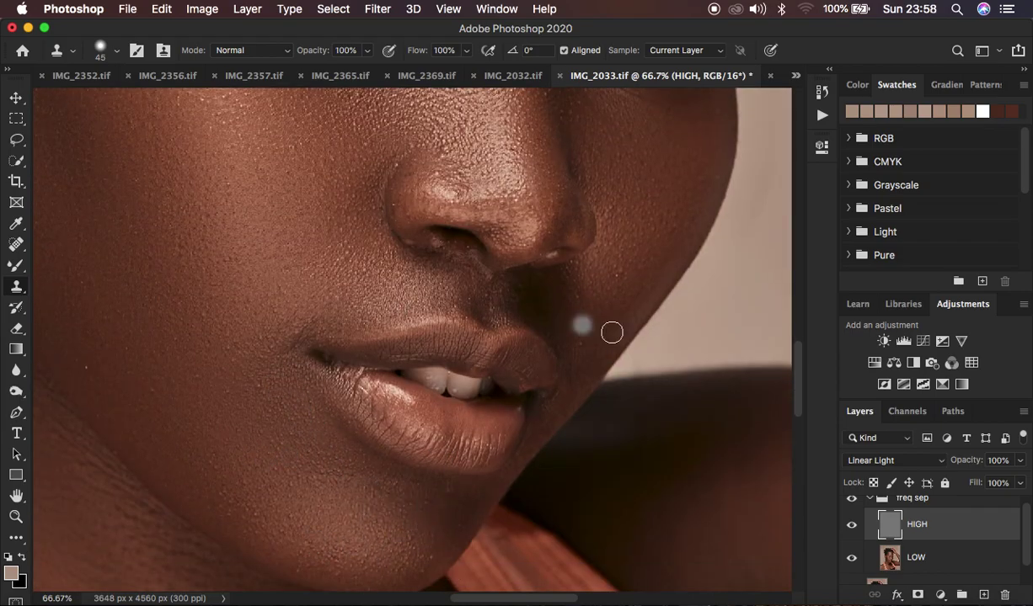
Compare the whole portrait with and without the retouching by toggling the visibility of the freq sep group.
key(super+minus)
key(super+minus)
key(super+minus)
key(super+minus)
key(super+minus)
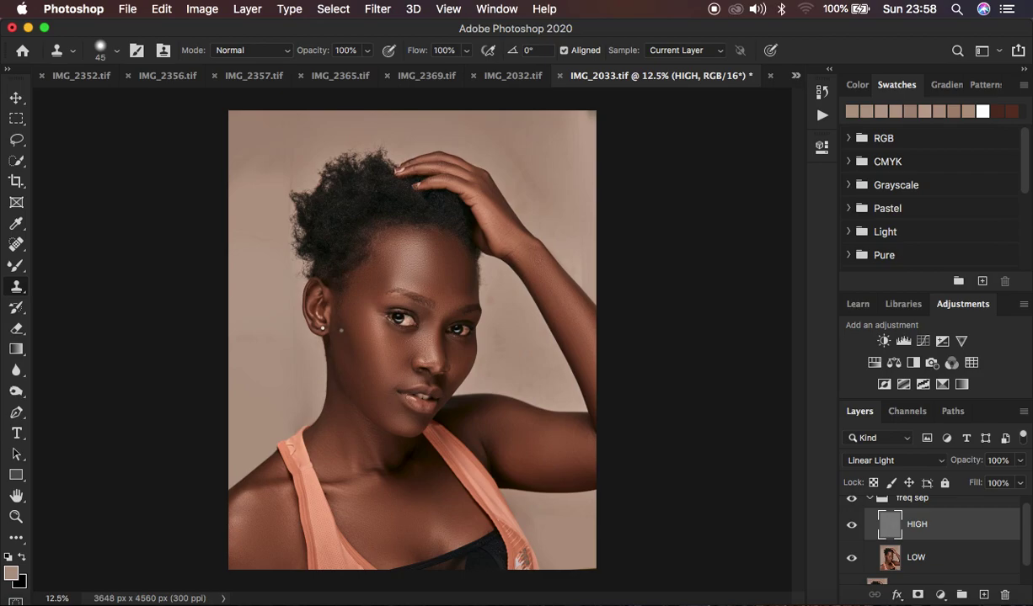
click(852, 500)
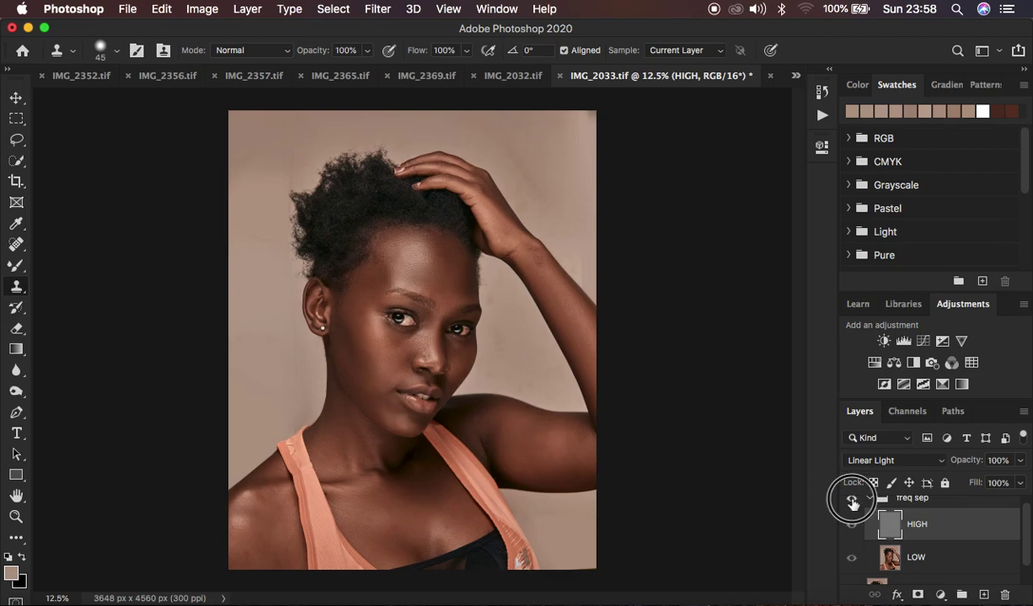
click(851, 500)
click(851, 501)
click(851, 500)
click(851, 500)
click(851, 500)
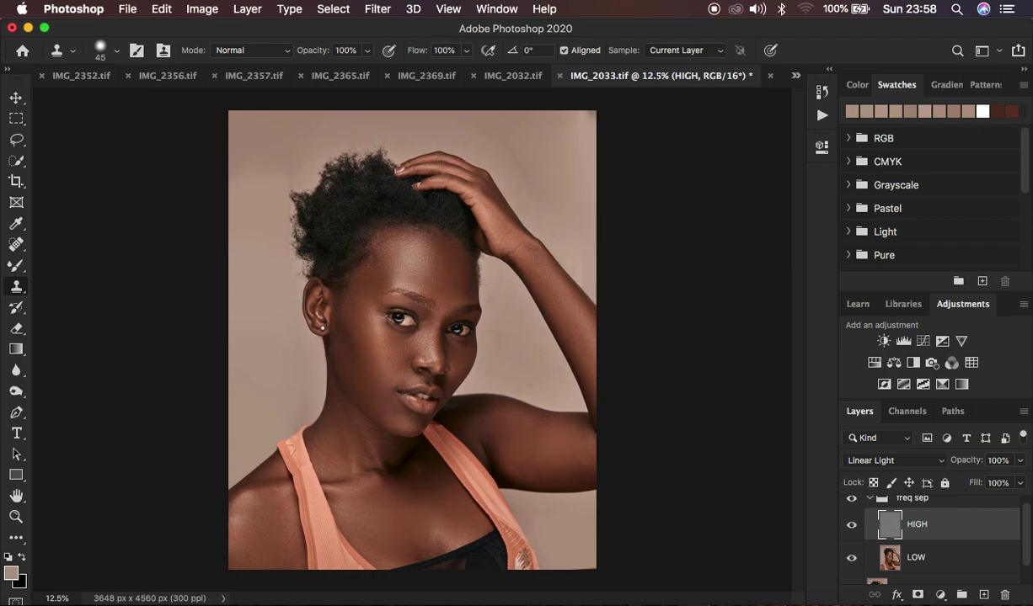
Collapse the freq sep group and add a Hue/Saturation adjustment layer above it with Saturation at about -98.
scroll(940, 557, up, 1)
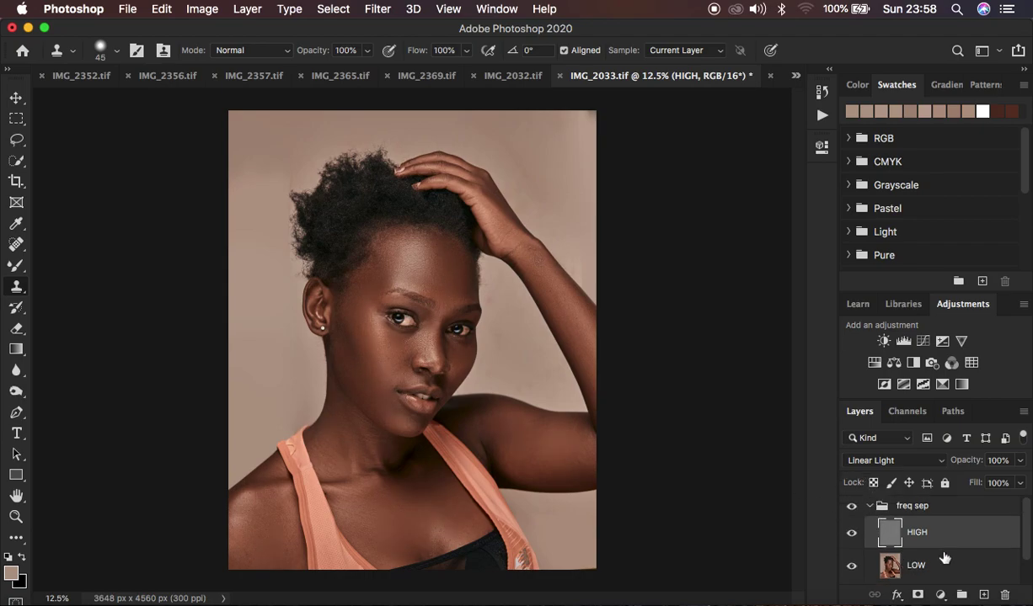
click(869, 507)
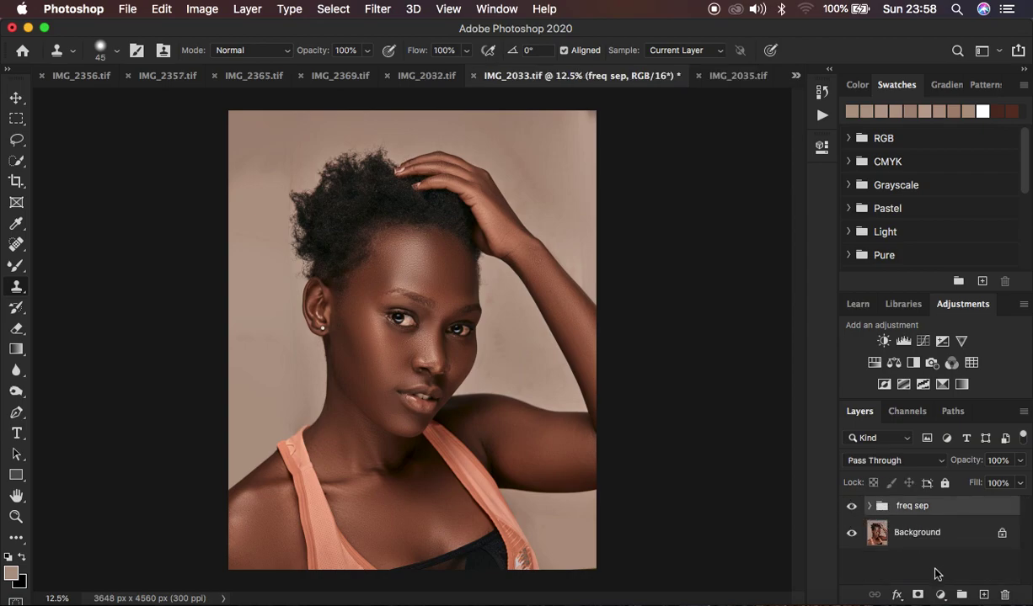
click(940, 595)
click(935, 416)
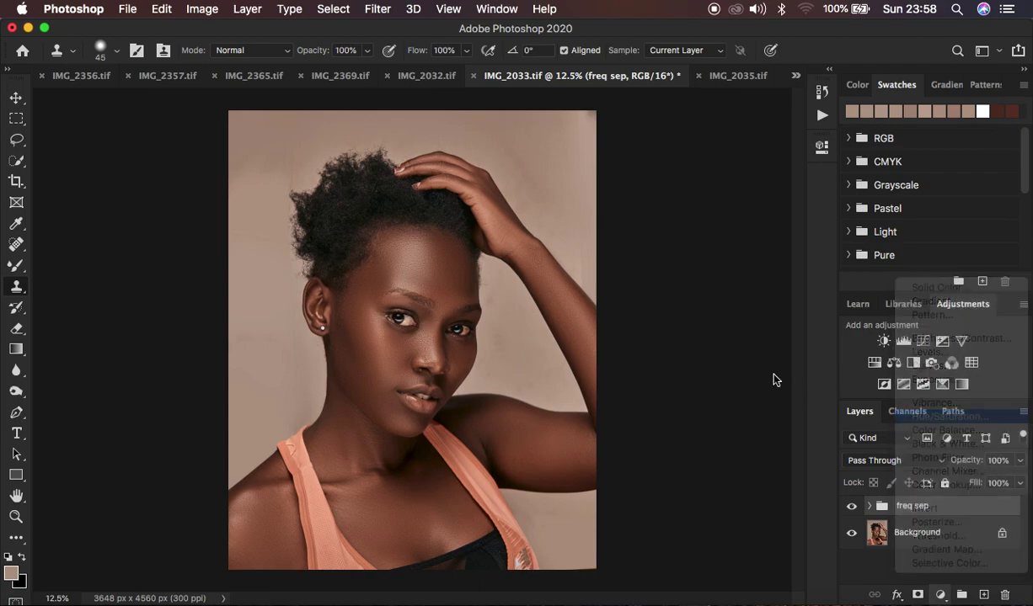
drag(656, 289, 594, 288)
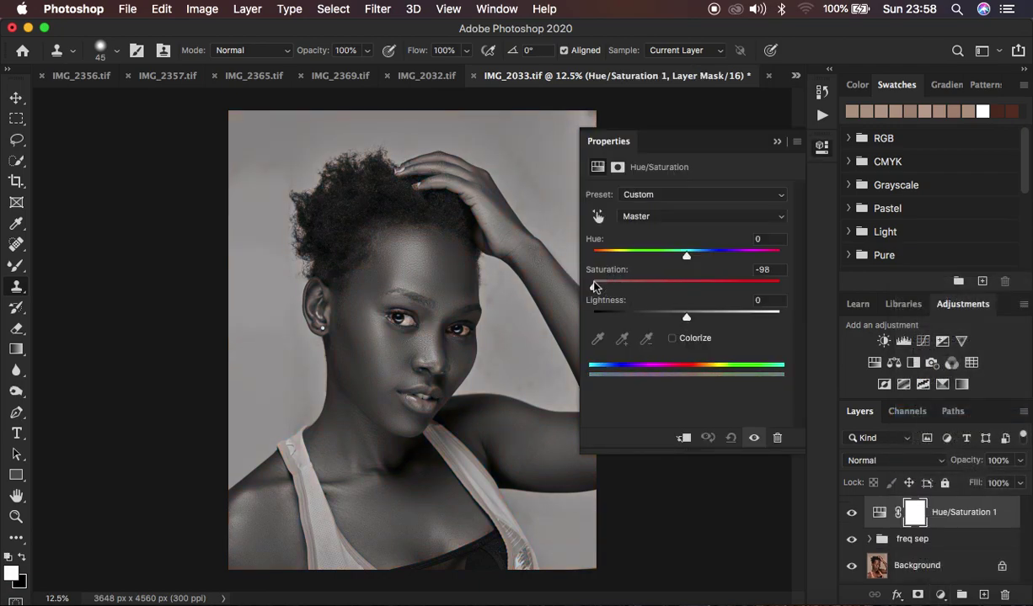
click(777, 143)
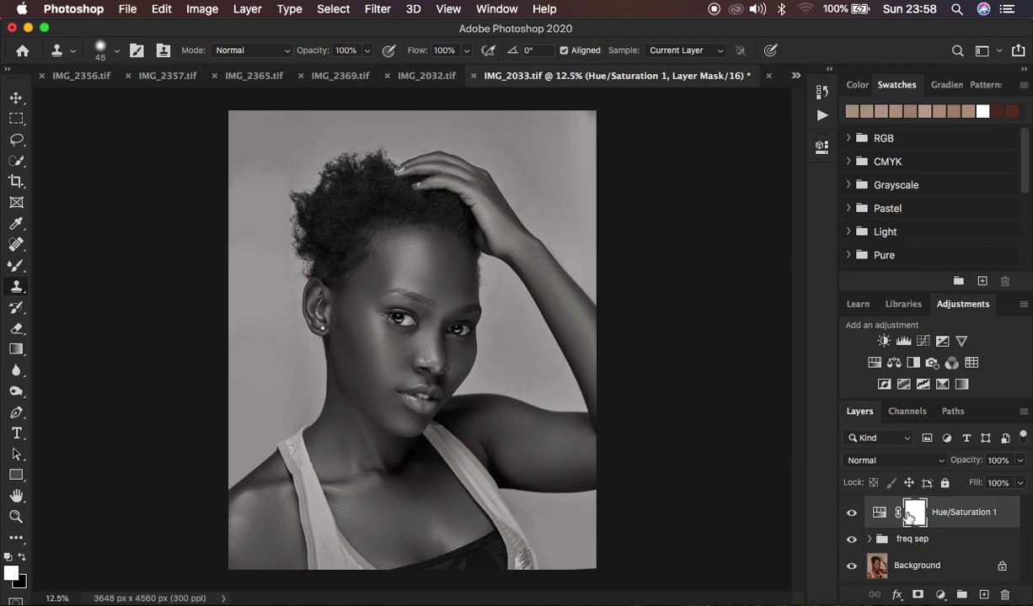
Invert the Hue/Saturation mask to black and switch to the regular Brush tool with white as the foreground colour.
key(super+i)
click(16, 266)
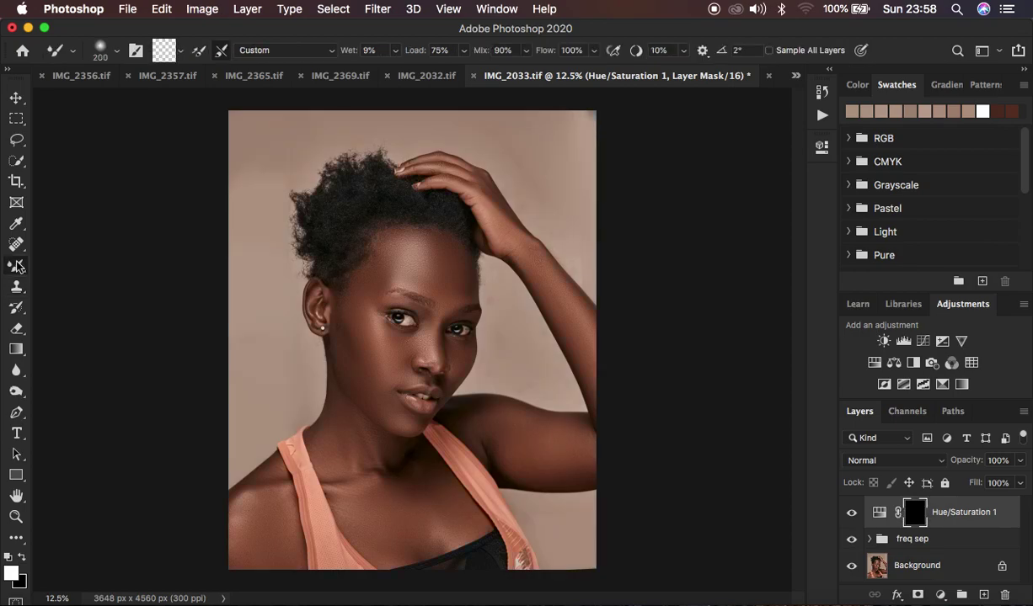
right_click(17, 266)
click(76, 266)
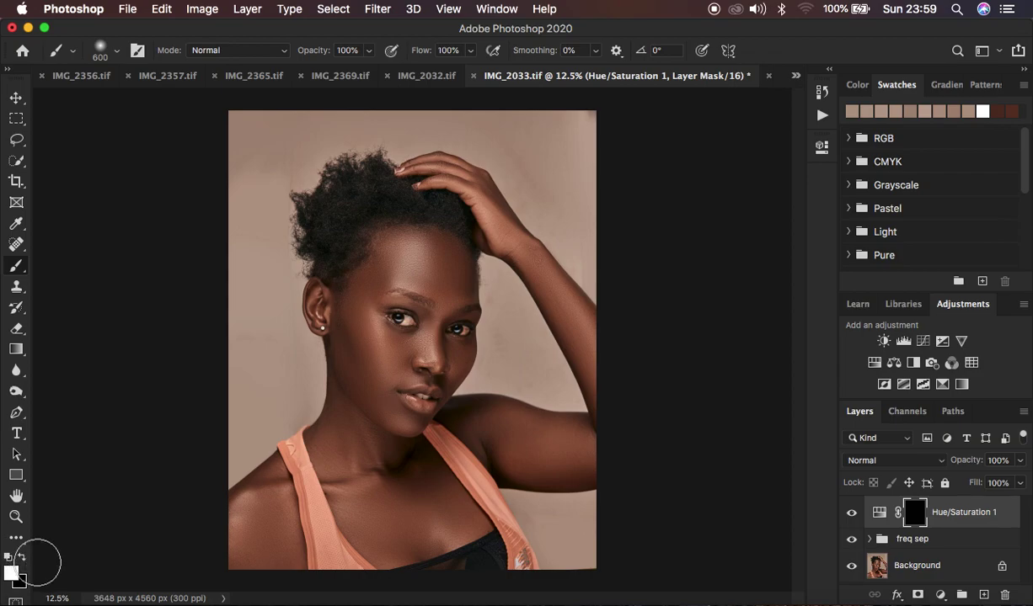
key(x)
key(x)
key(x)
key(x)
key(x)
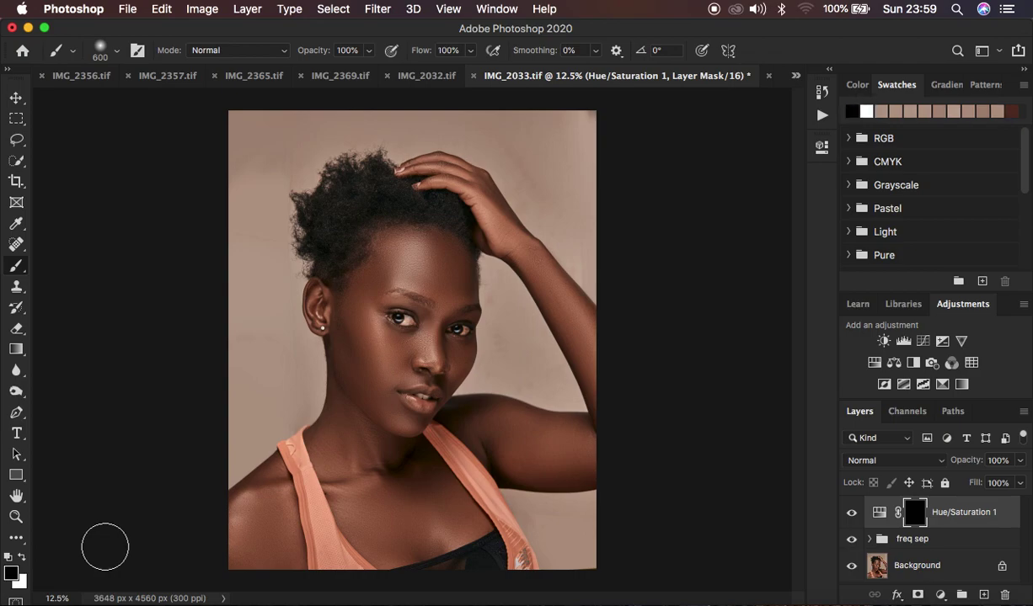
key(x)
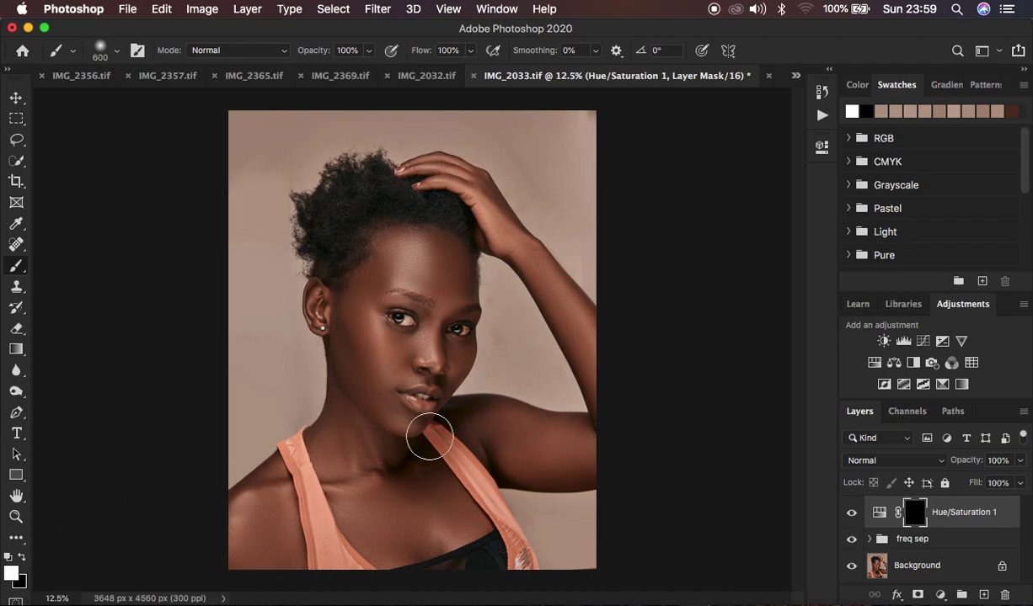
Paint white on the Hue/Saturation mask over the whites of both eyes with a small brush of about 35 px.
key(super+equal)
key(super+equal)
key(super+equal)
key(super+equal)
key(super+equal)
key(super+equal)
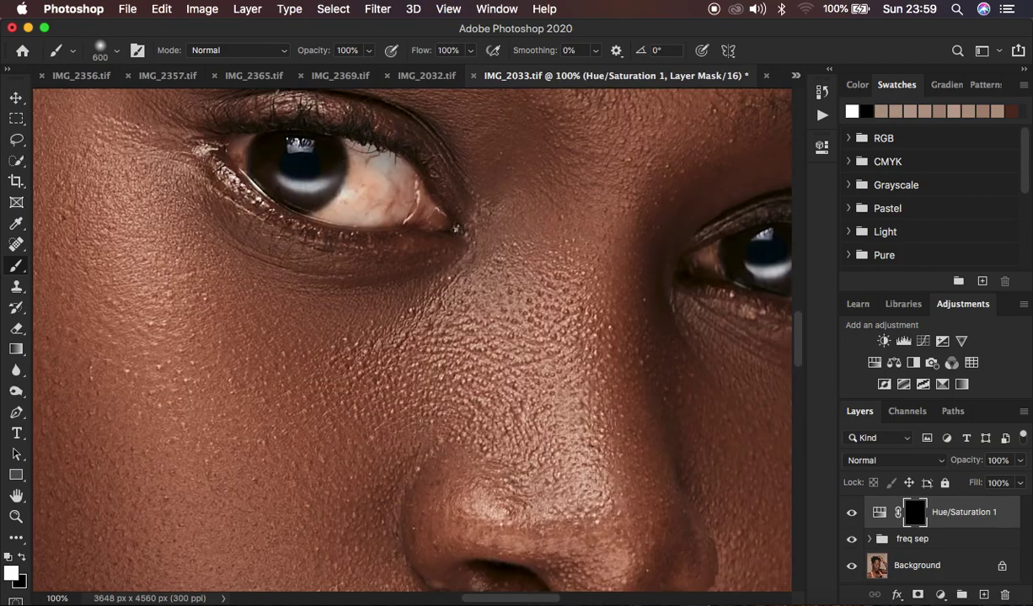
key(bracketleft)
key(bracketleft)
key(bracketleft)
key(bracketleft)
key(bracketleft)
key(bracketleft)
key(bracketleft)
key(bracketleft)
key(bracketleft)
key(bracketleft)
key(bracketleft)
key(bracketleft)
key(bracketleft)
key(bracketleft)
key(bracketleft)
key(bracketleft)
key(bracketleft)
mouse_move(361, 162)
mouse_down()
mouse_move(358, 196)
mouse_move(330, 209)
mouse_move(361, 190)
mouse_move(351, 155)
mouse_move(381, 164)
mouse_move(374, 197)
mouse_move(390, 187)
mouse_move(339, 205)
mouse_move(390, 198)
mouse_move(371, 164)
mouse_move(401, 177)
mouse_move(380, 203)
mouse_move(331, 206)
mouse_move(358, 173)
mouse_move(349, 151)
mouse_move(398, 178)
mouse_move(402, 197)
mouse_move(370, 209)
mouse_move(356, 207)
mouse_move(340, 179)
mouse_move(289, 181)
mouse_move(308, 143)
mouse_move(249, 142)
mouse_move(254, 163)
mouse_move(235, 149)
mouse_move(321, 149)
mouse_move(291, 171)
mouse_move(274, 166)
mouse_move(290, 185)
mouse_move(274, 172)
mouse_move(326, 182)
mouse_move(354, 150)
mouse_move(365, 154)
mouse_move(387, 173)
mouse_move(388, 200)
mouse_move(360, 210)
mouse_move(388, 207)
mouse_move(396, 167)
mouse_up()
scroll(573, 213, right, 5)
mouse_move(574, 215)
mouse_down()
mouse_move(561, 274)
mouse_move(569, 239)
mouse_move(590, 266)
mouse_move(579, 250)
mouse_move(565, 284)
mouse_move(541, 287)
mouse_move(580, 261)
mouse_move(555, 240)
mouse_move(595, 253)
mouse_move(582, 283)
mouse_move(551, 285)
mouse_move(564, 270)
mouse_move(556, 234)
mouse_move(560, 280)
mouse_move(540, 284)
mouse_move(535, 264)
mouse_move(498, 267)
mouse_move(519, 239)
mouse_move(455, 254)
mouse_move(462, 268)
mouse_move(453, 255)
mouse_move(514, 227)
mouse_up()
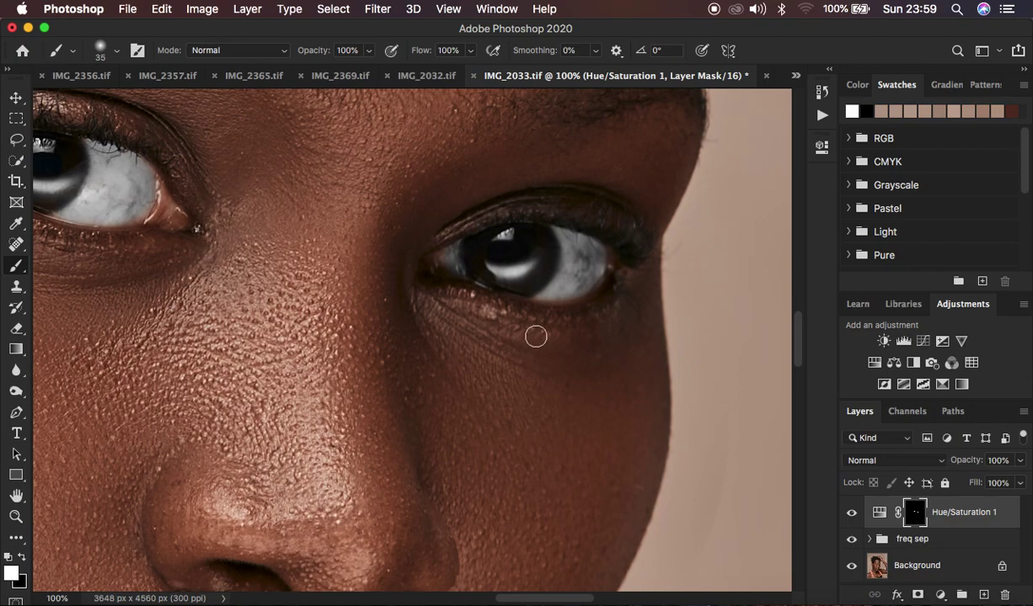
Paint white on the mask over the teeth with a 25 px brush and correct the painted area with black.
scroll(513, 323, down, 5)
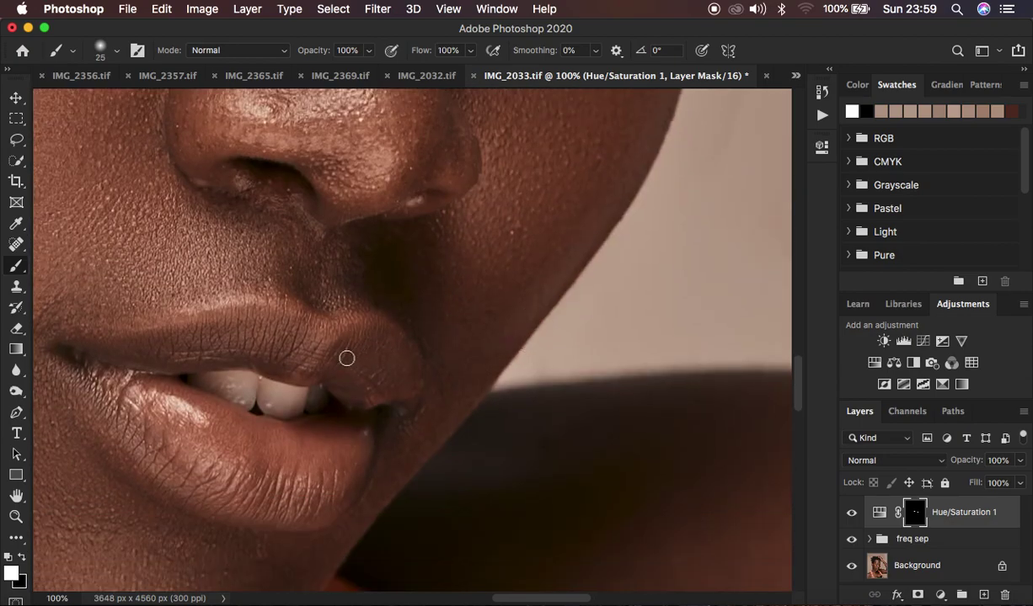
mouse_move(198, 378)
mouse_down()
mouse_move(270, 392)
mouse_move(223, 385)
mouse_move(238, 400)
mouse_move(262, 391)
mouse_move(289, 400)
mouse_move(248, 401)
mouse_move(314, 400)
mouse_move(283, 408)
mouse_move(309, 402)
mouse_move(214, 382)
mouse_move(252, 387)
mouse_move(221, 383)
mouse_move(248, 362)
mouse_up()
key(x)
drag(244, 365, 238, 384)
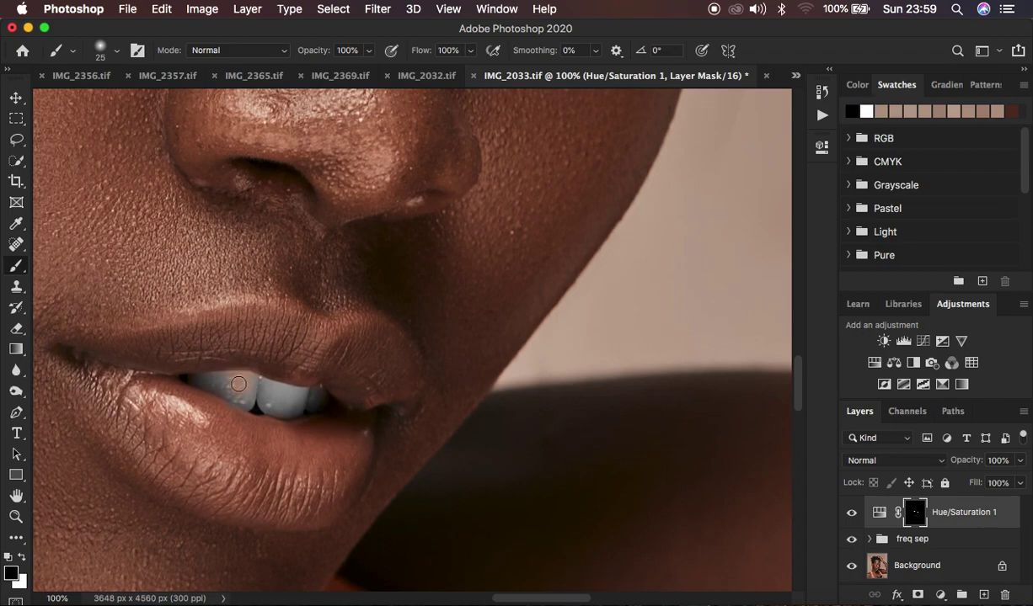
Switch the foreground colour back to white and repaint the Hue/Saturation mask across the front teeth.
key(x)
mouse_move(227, 391)
mouse_down()
mouse_move(238, 384)
mouse_move(224, 378)
mouse_move(307, 403)
mouse_move(308, 393)
mouse_up()
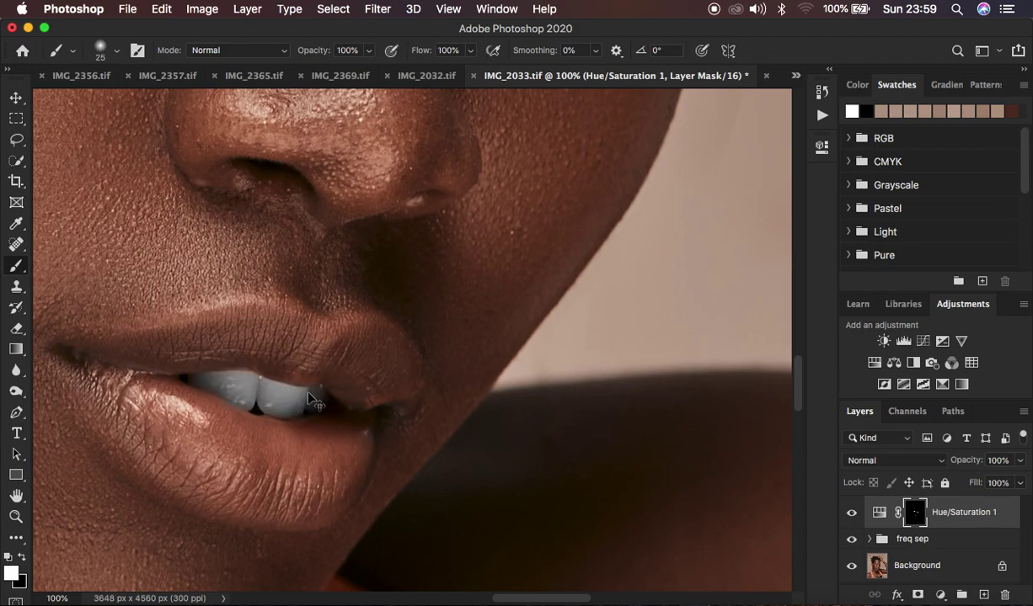
Compare the whole retouched portrait with the original by showing only the Background layer and restoring the other layers.
key(super+minus)
key(super+minus)
key(super+minus)
key(super+minus)
key(super+minus)
key(super+minus)
key(super+minus)
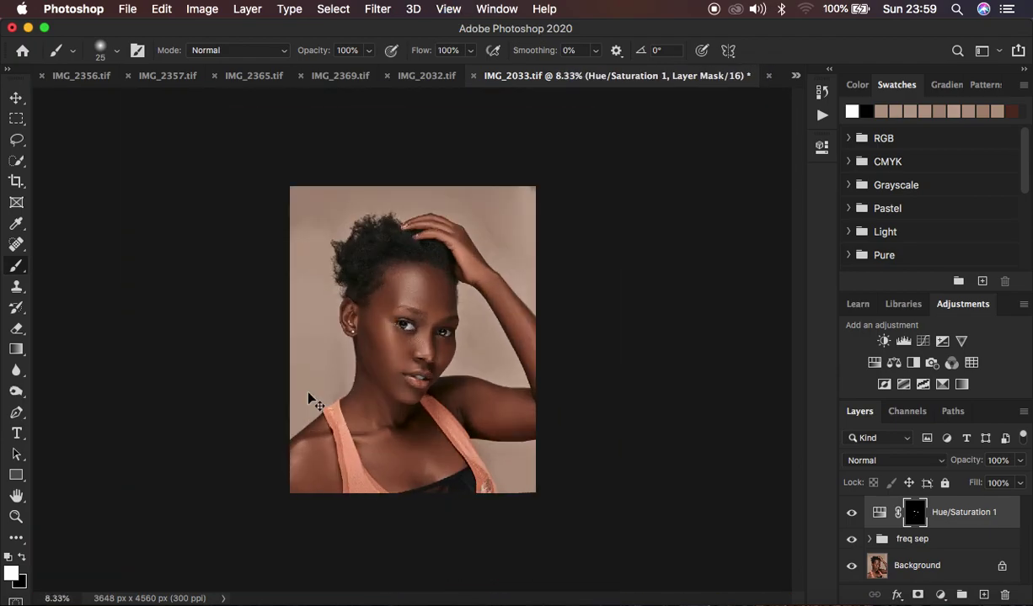
key(super+plus)
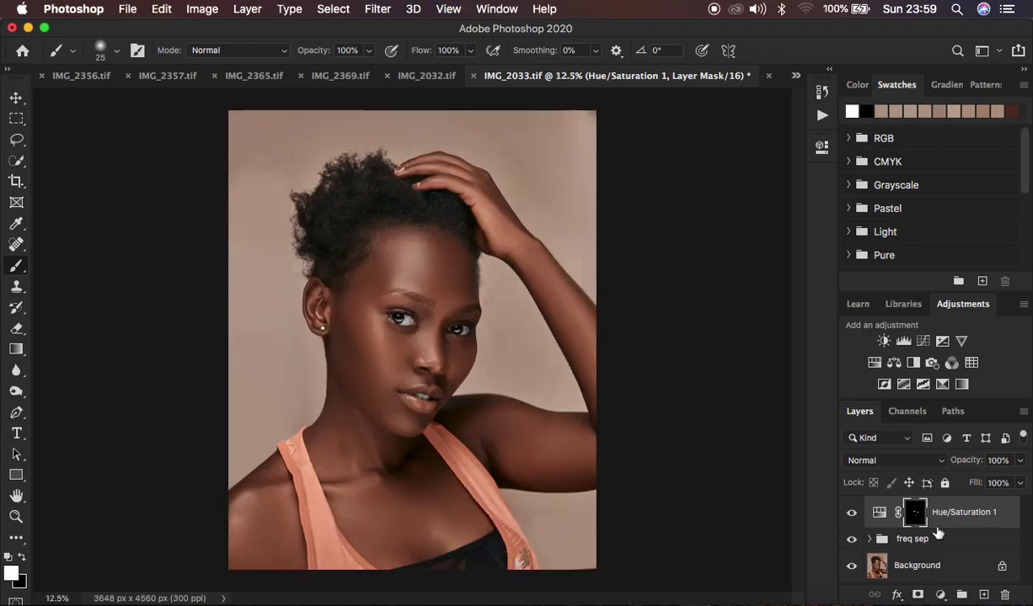
click(852, 568)
click(853, 570)
click(853, 570)
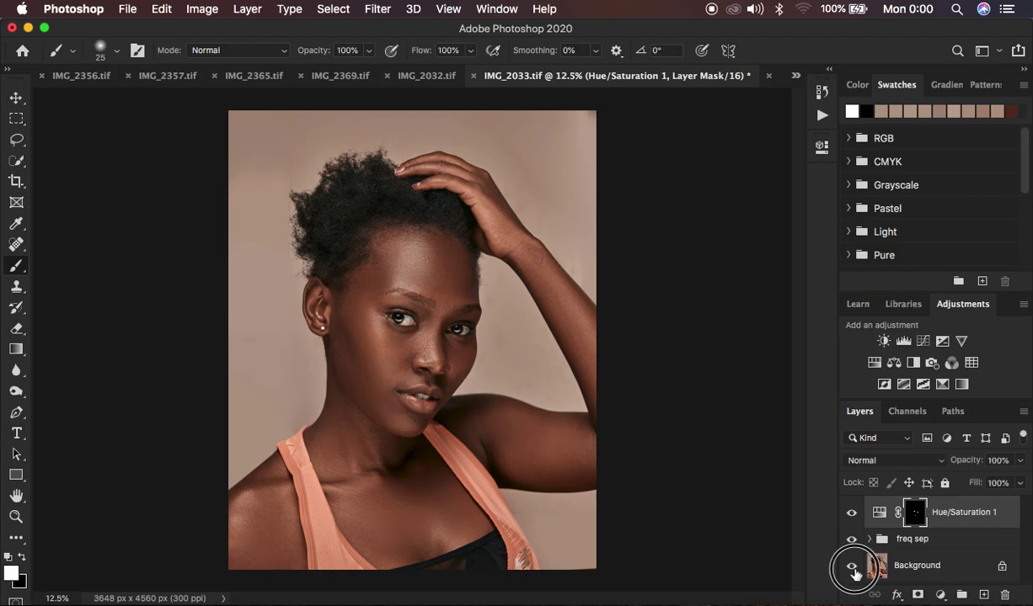
click(852, 571)
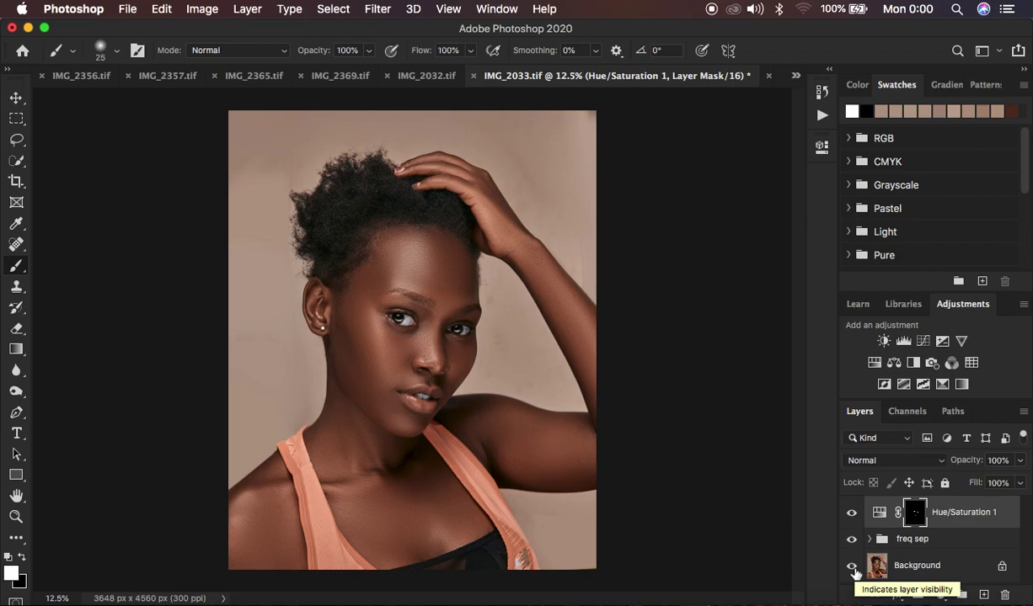
Set up a JPG export of the portrait using Export As with Bicubic Sharper resampling and the color profile embedded.
click(127, 10)
mouse_move(196, 232)
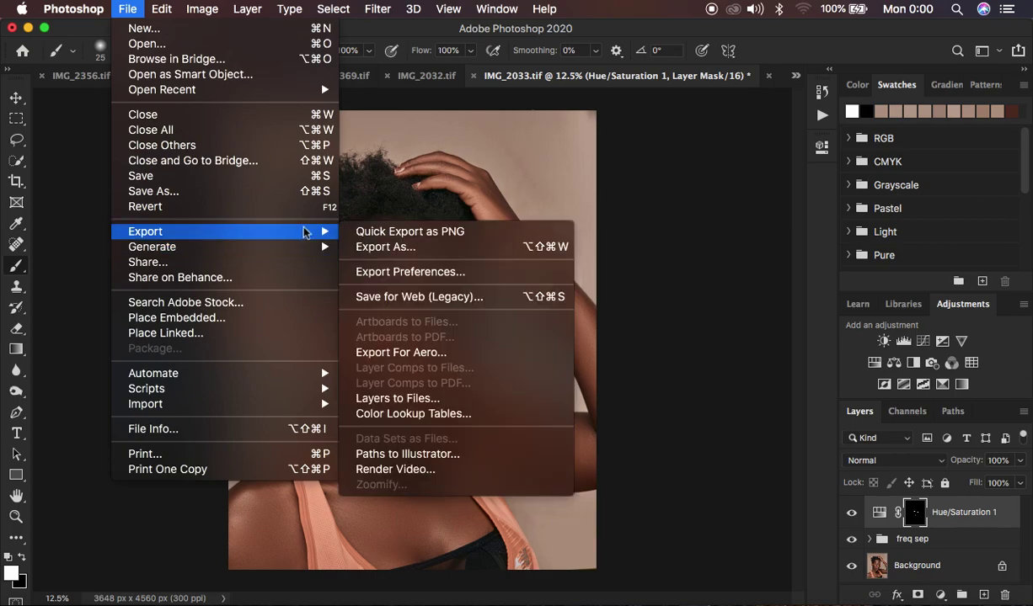
click(386, 247)
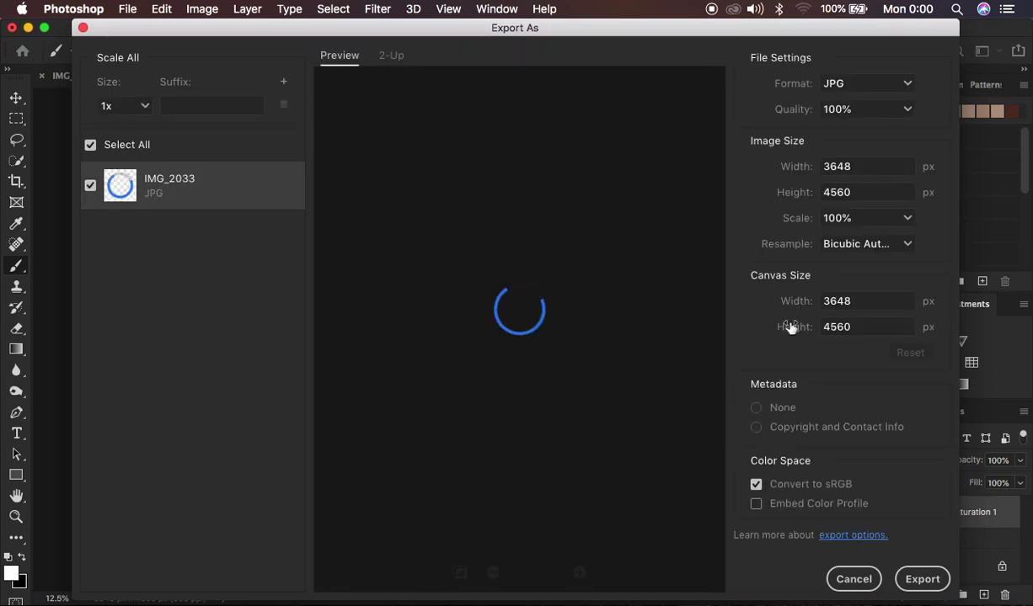
click(847, 93)
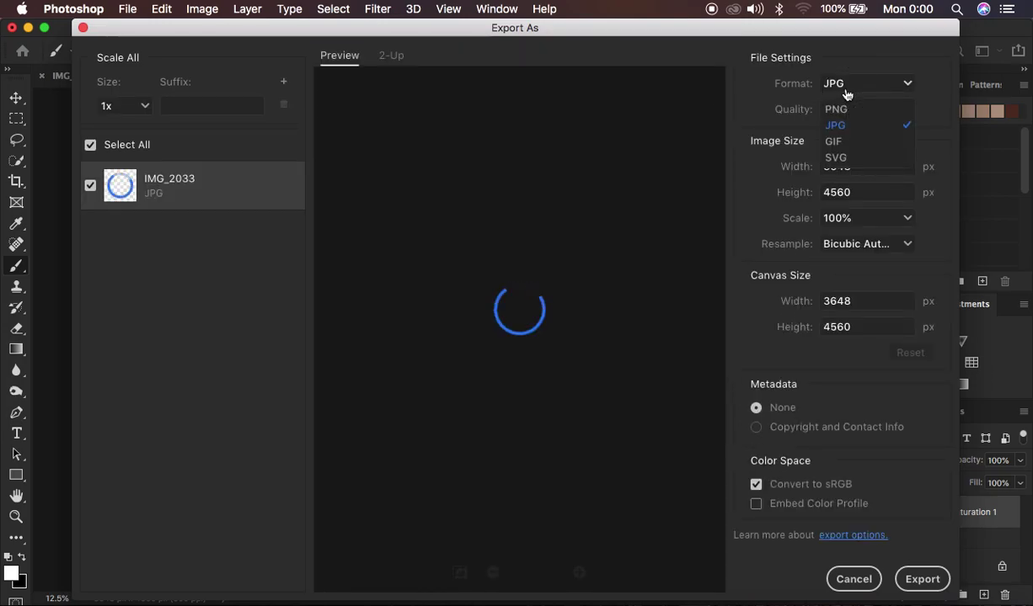
click(846, 94)
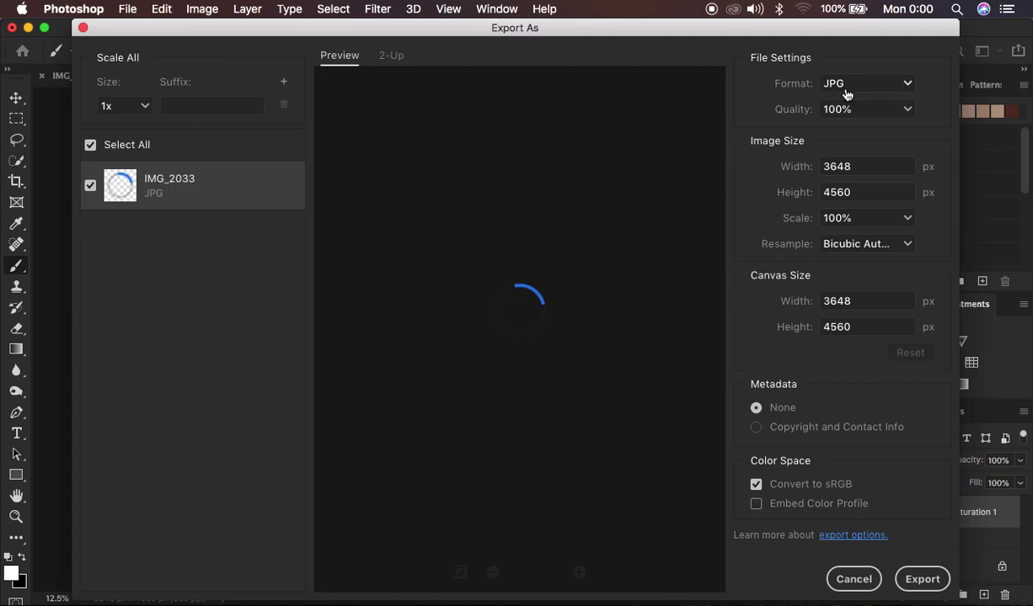
click(851, 245)
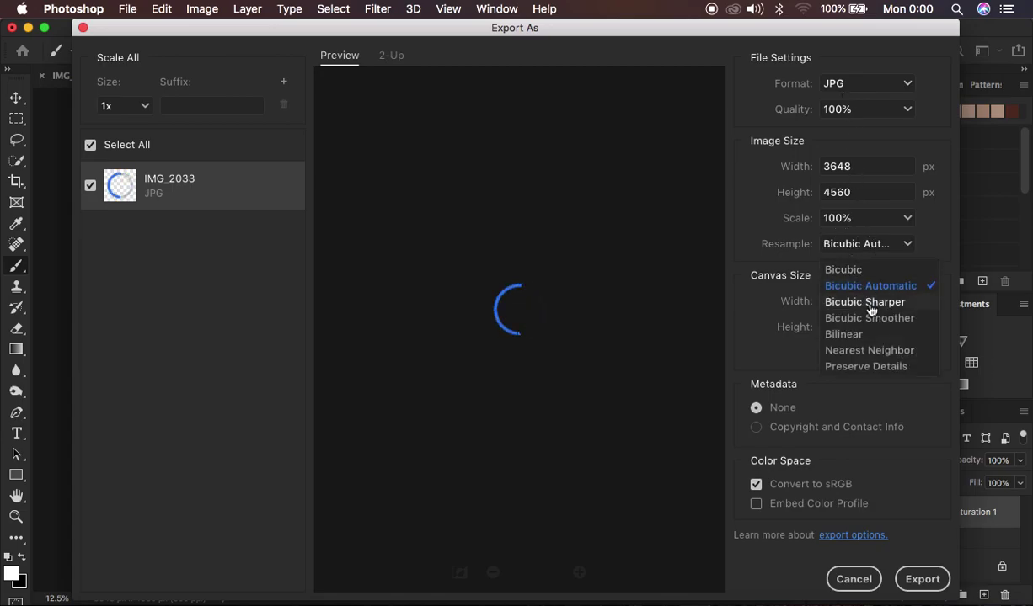
click(868, 303)
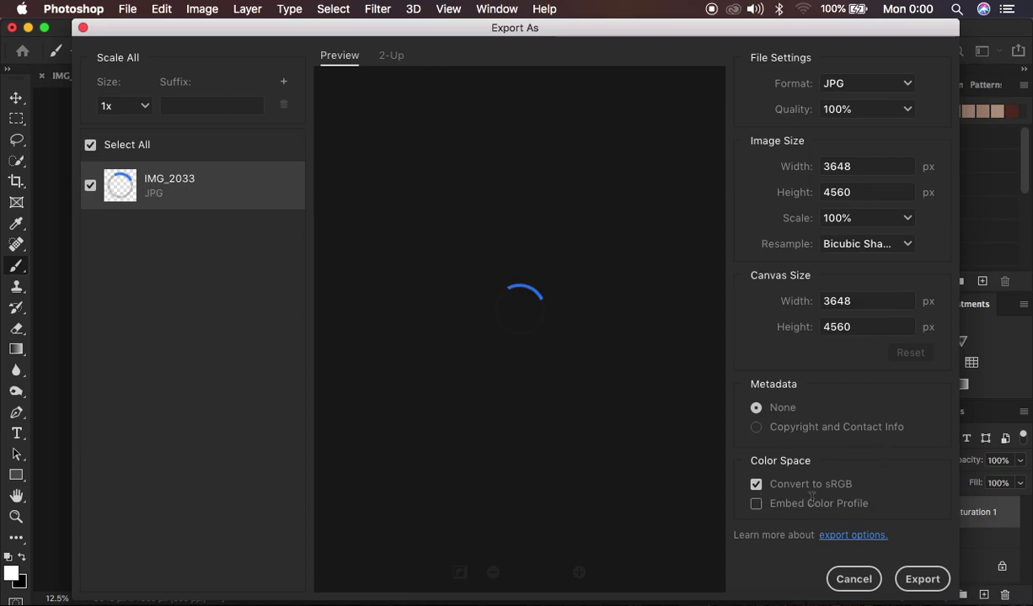
click(756, 505)
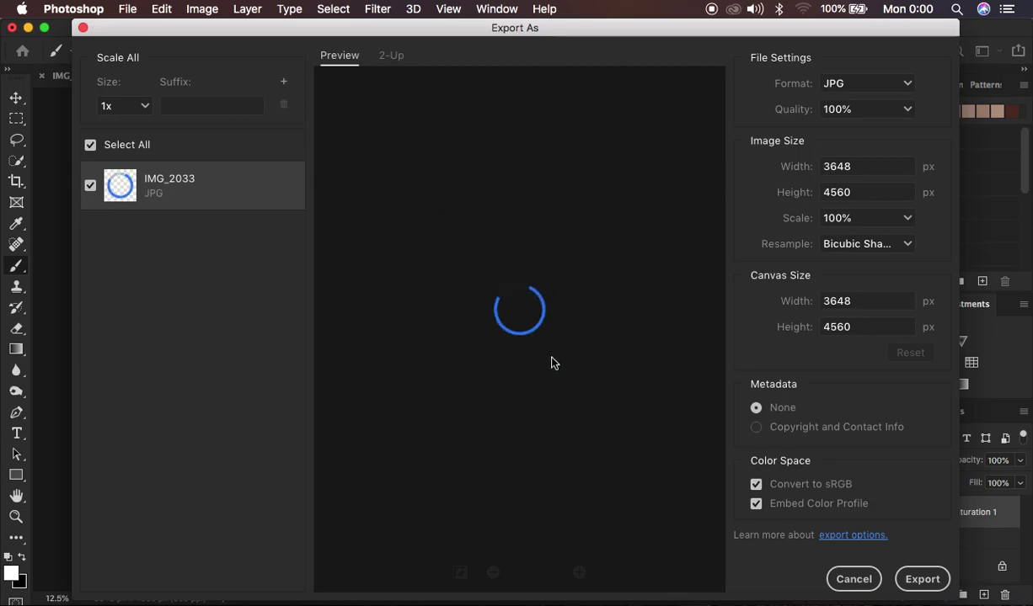
Proceed to the save location for IMG_2033.jpg and cancel the export without saving.
click(918, 581)
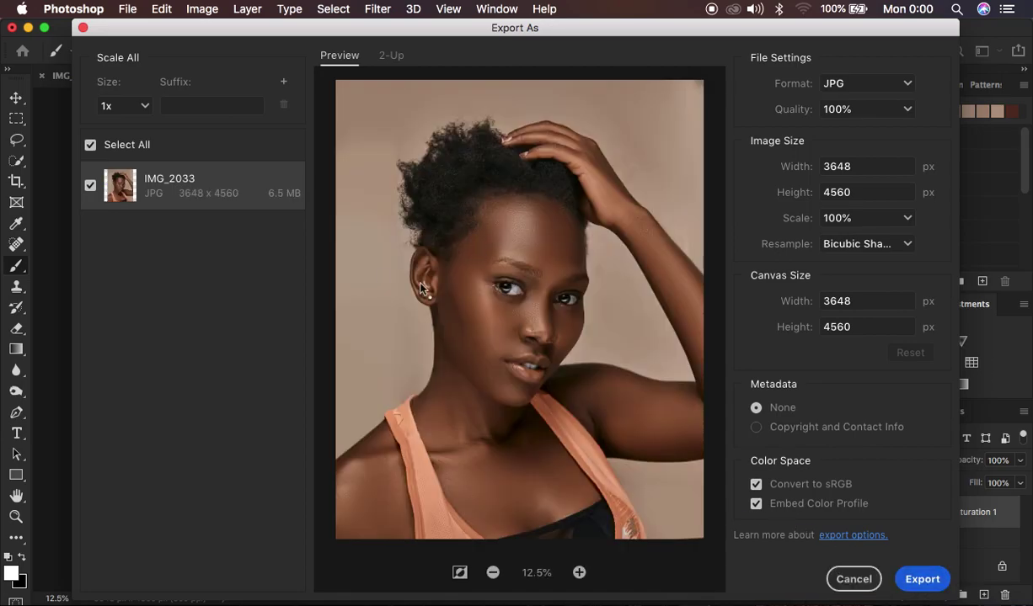
click(920, 579)
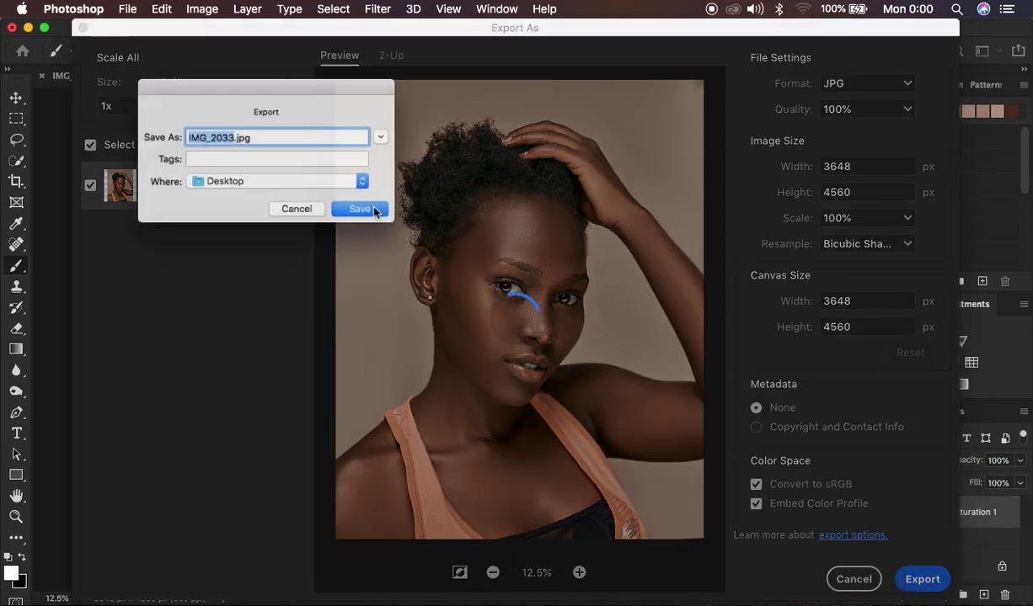
click(299, 215)
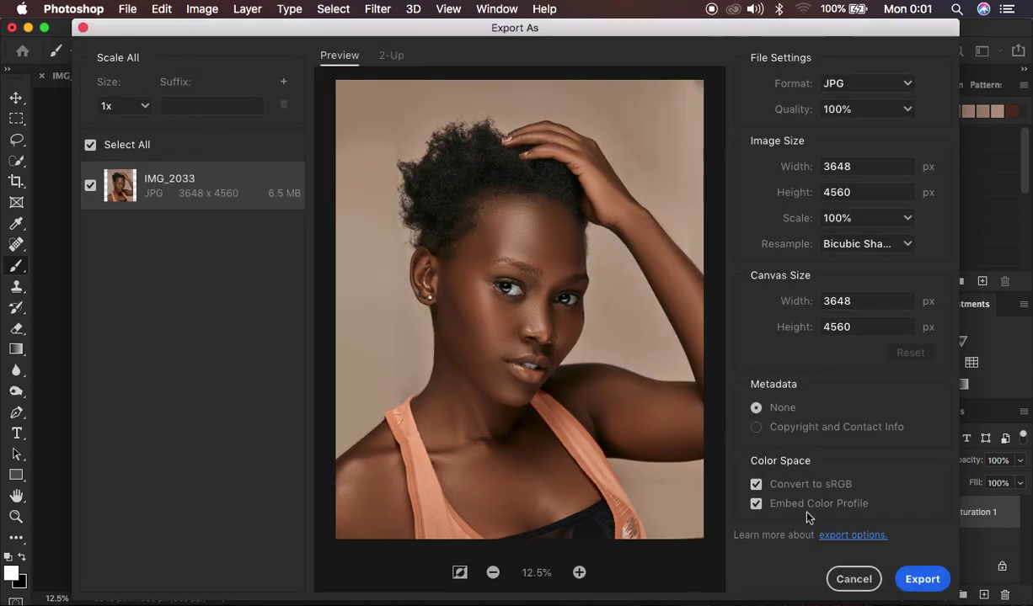
click(853, 579)
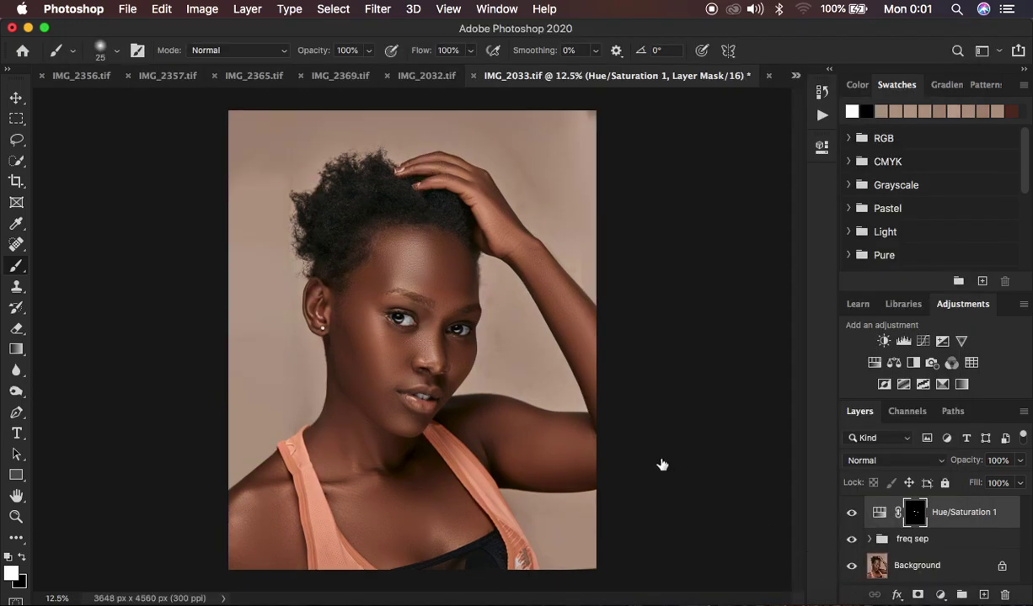